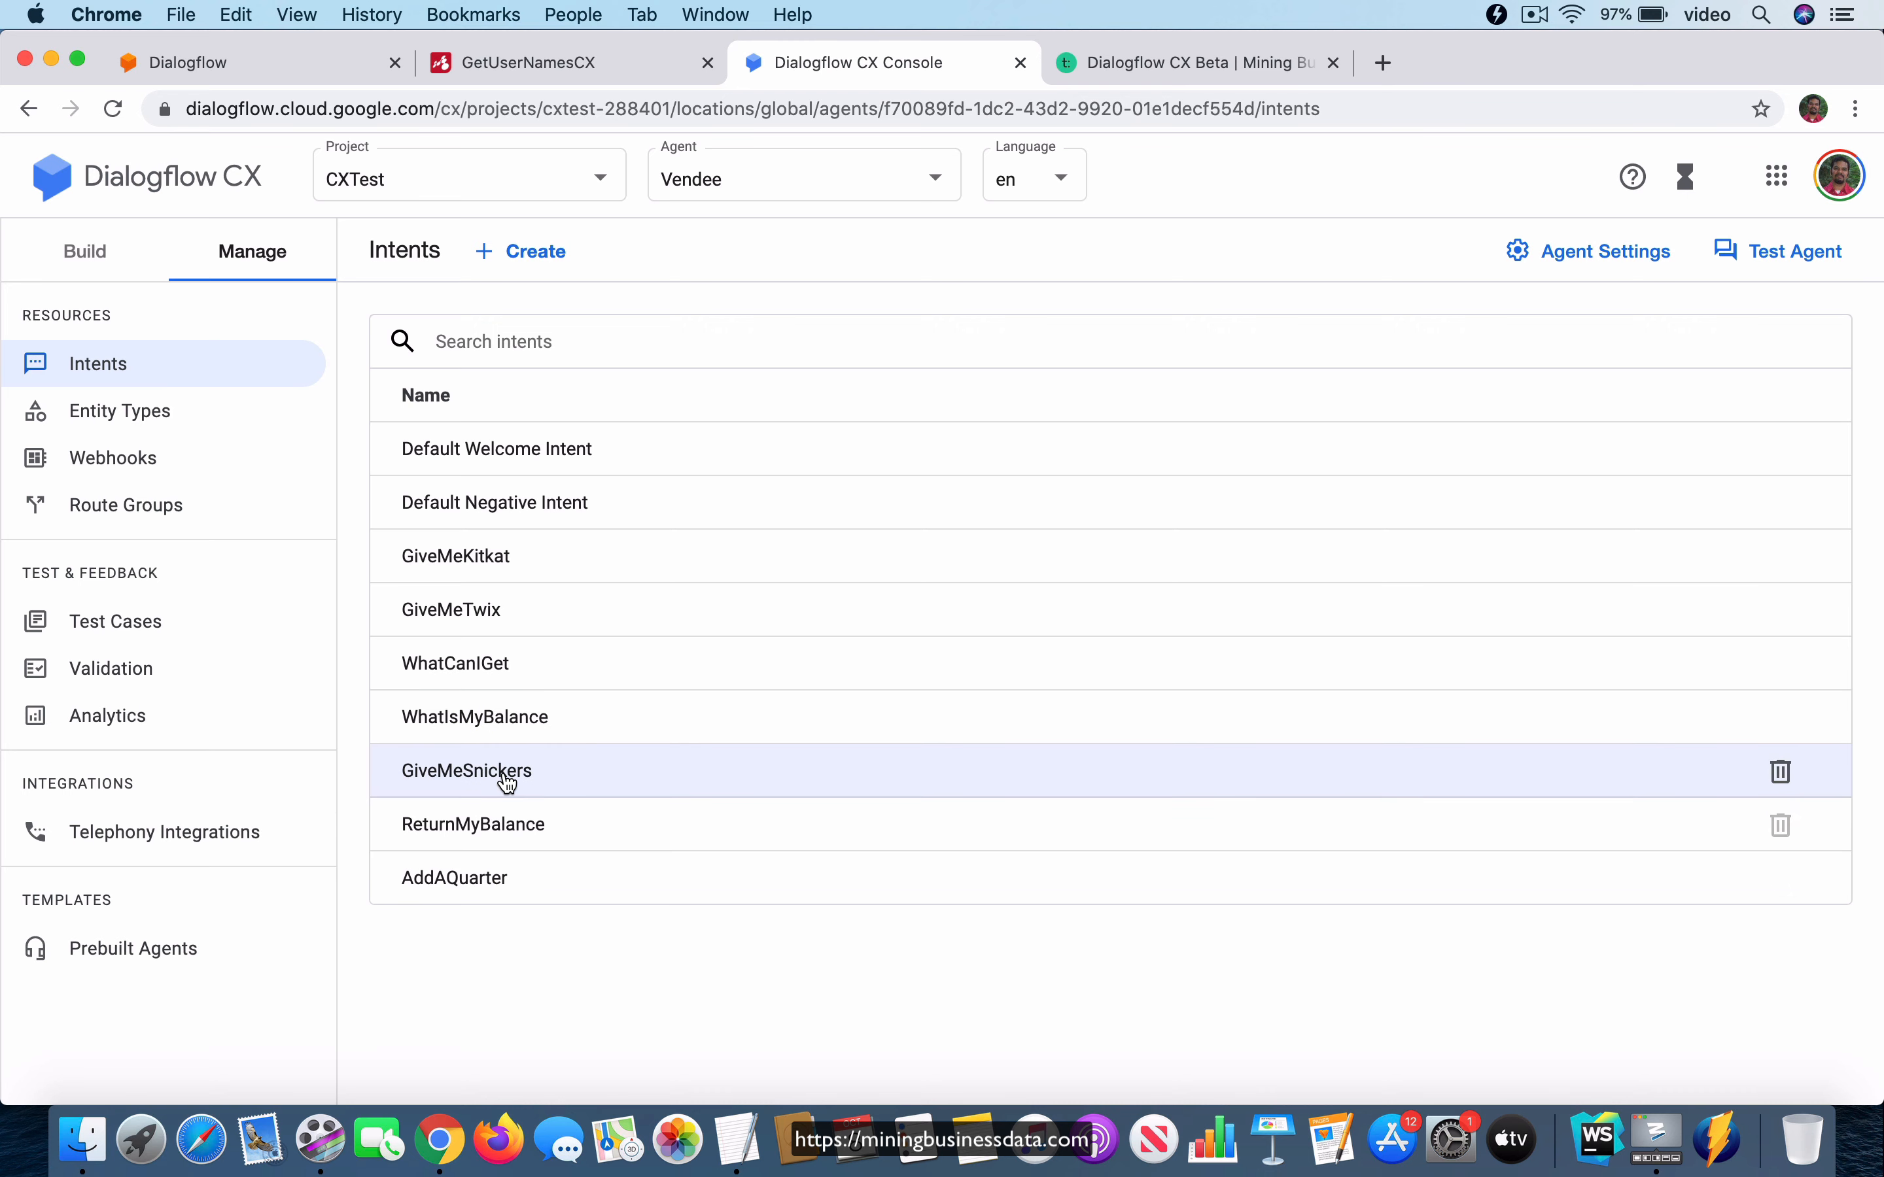
Review the training phrases of the WhatCanIGet and GiveMeSnickers intents, returning to the intents list after each.
click(465, 669)
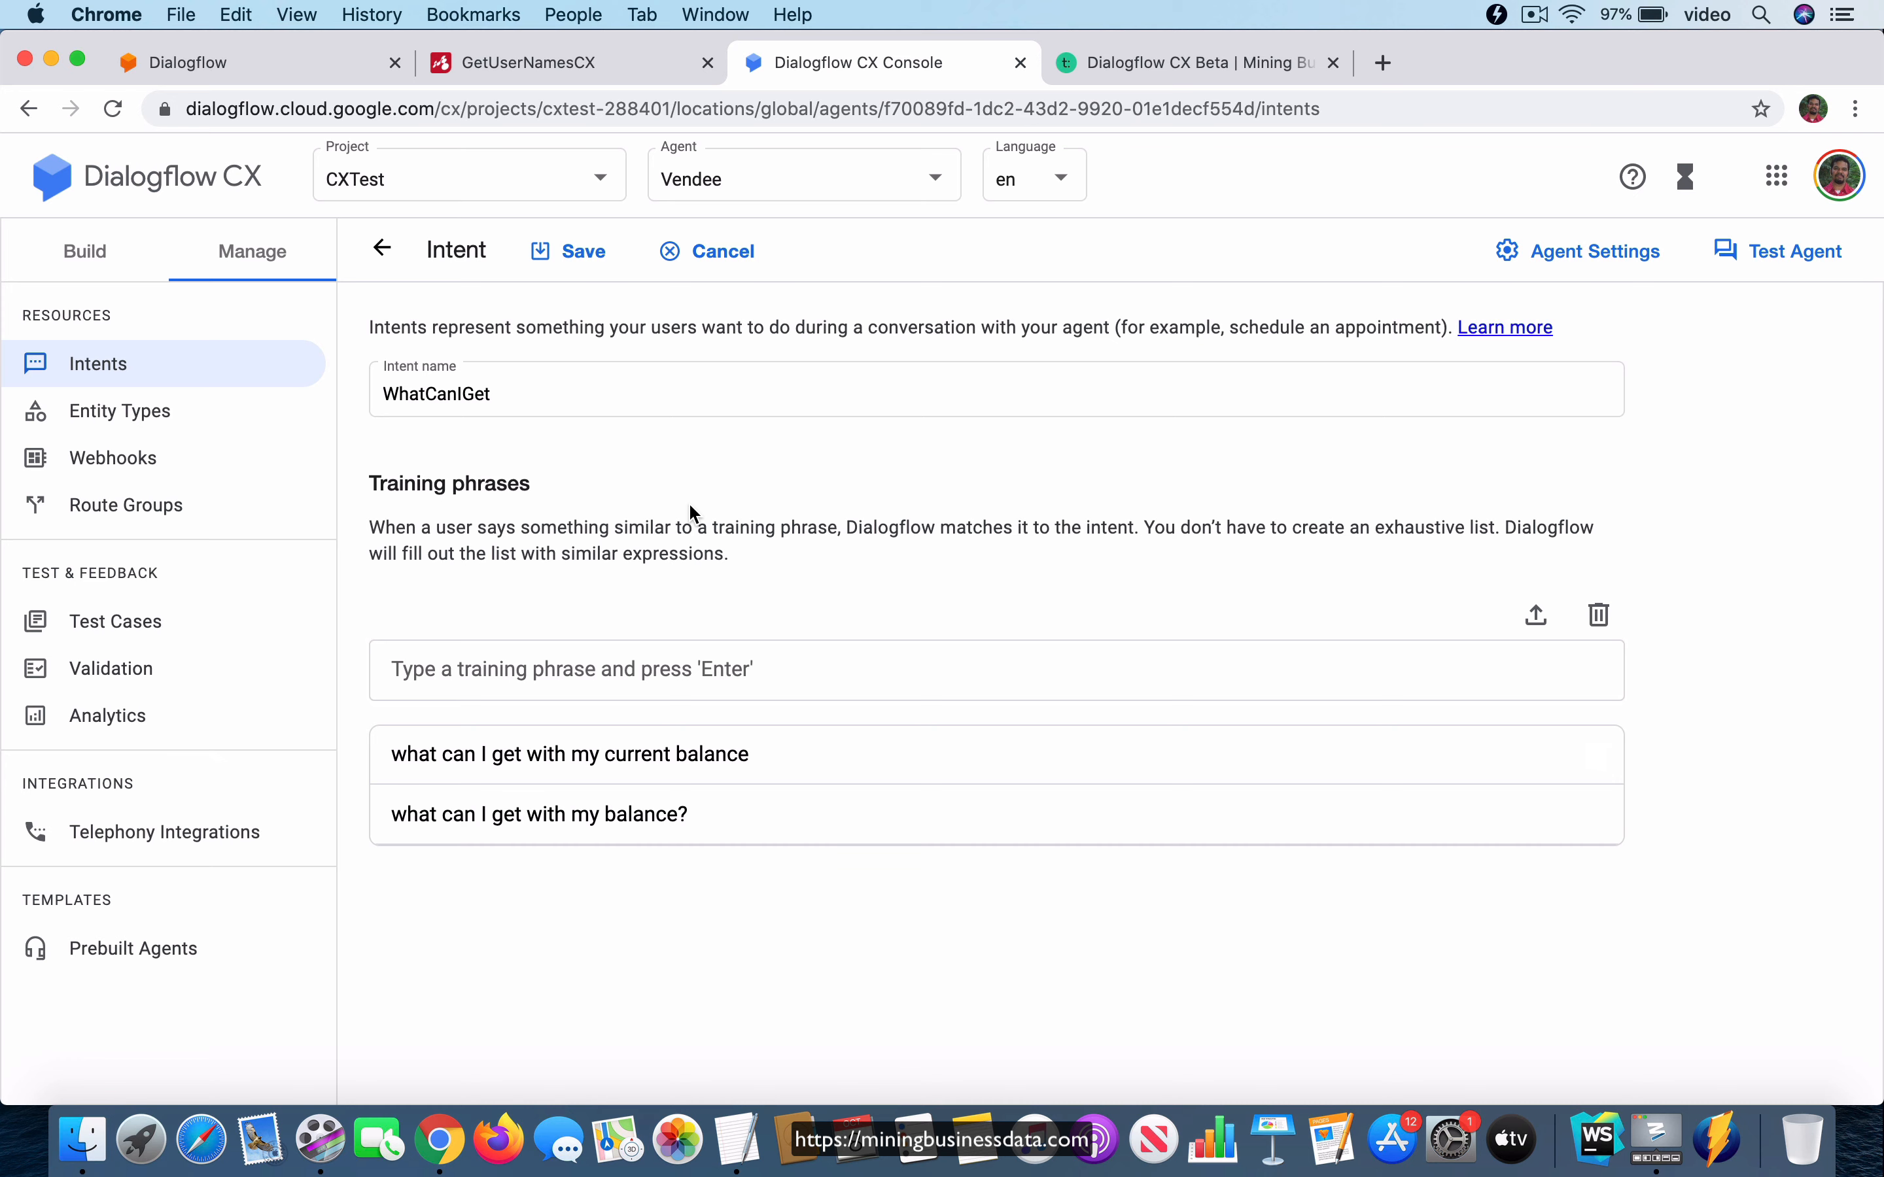
click(381, 250)
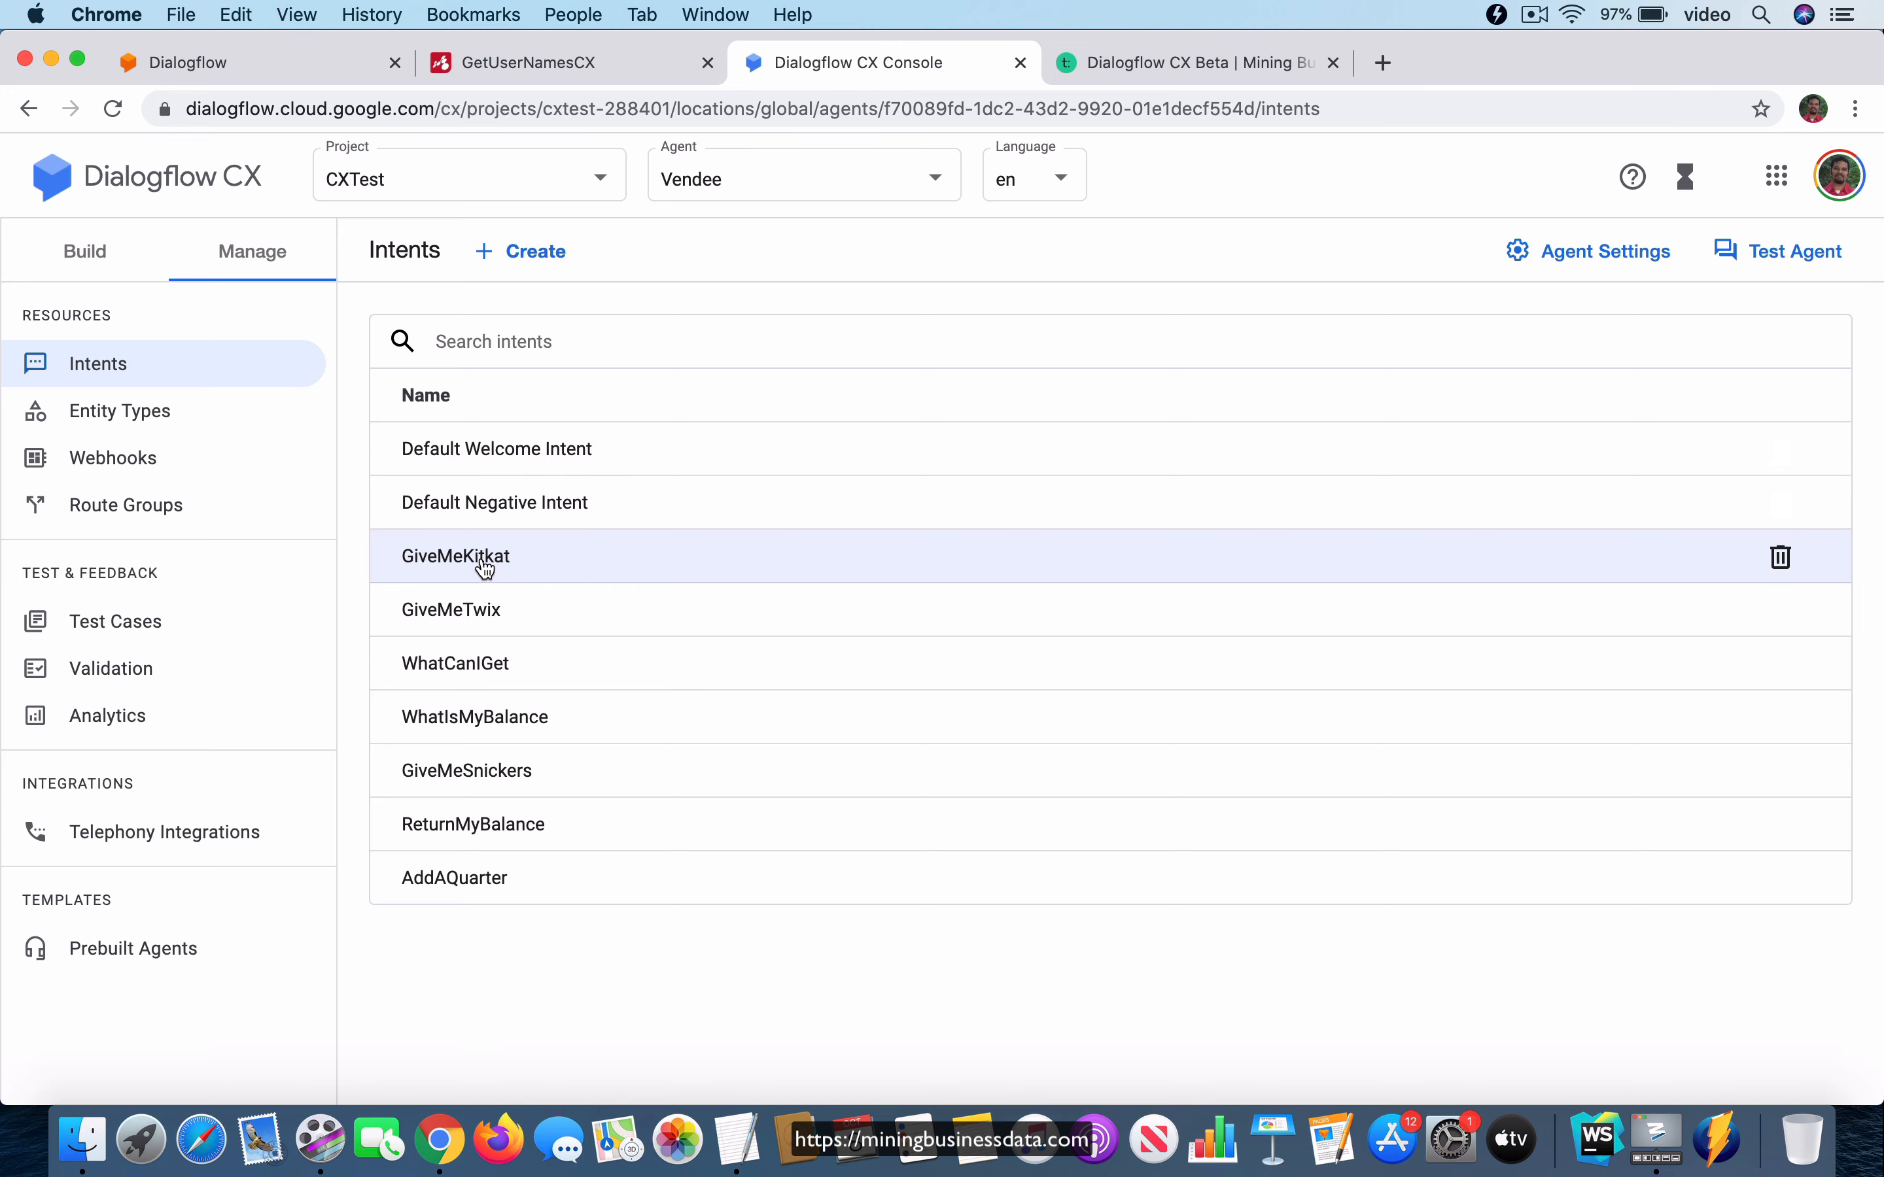
click(451, 772)
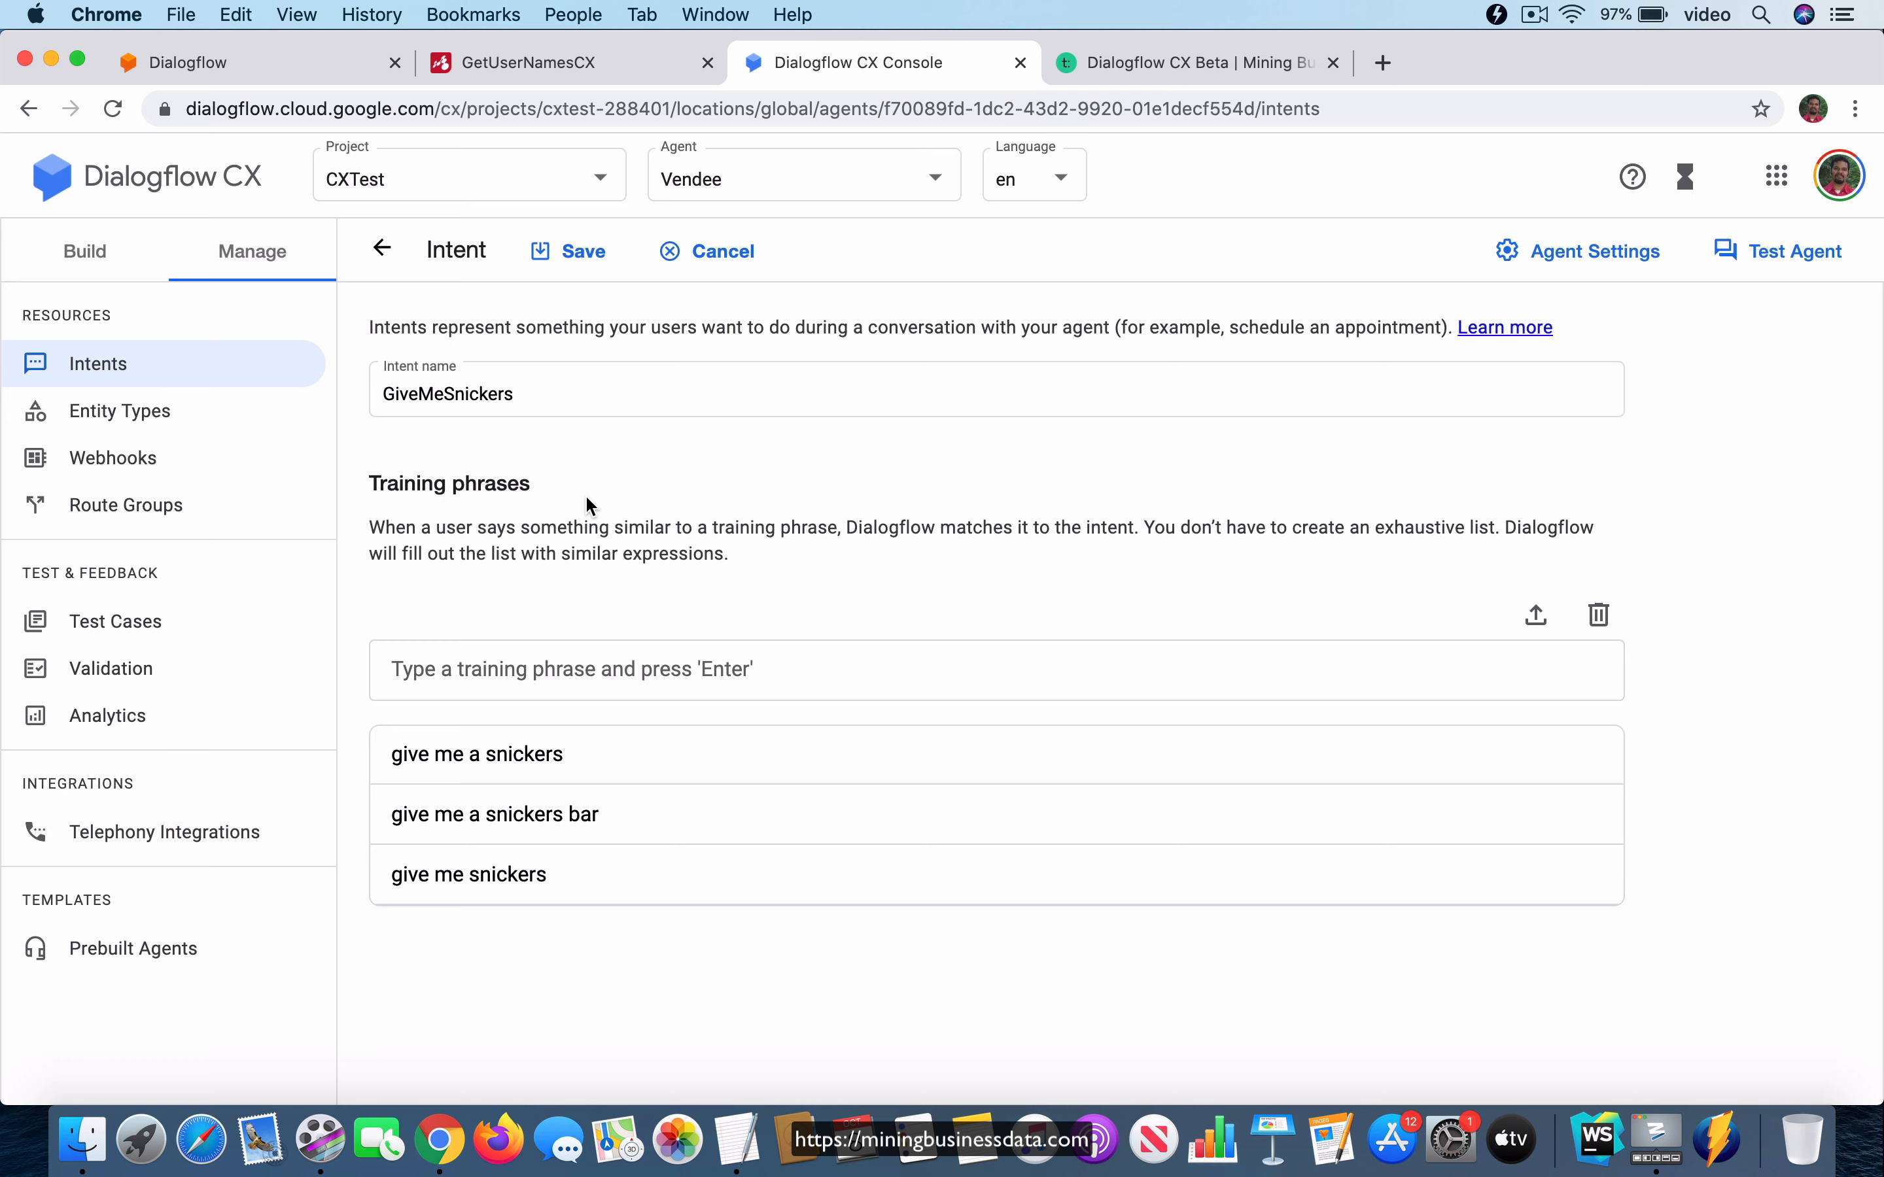
click(384, 252)
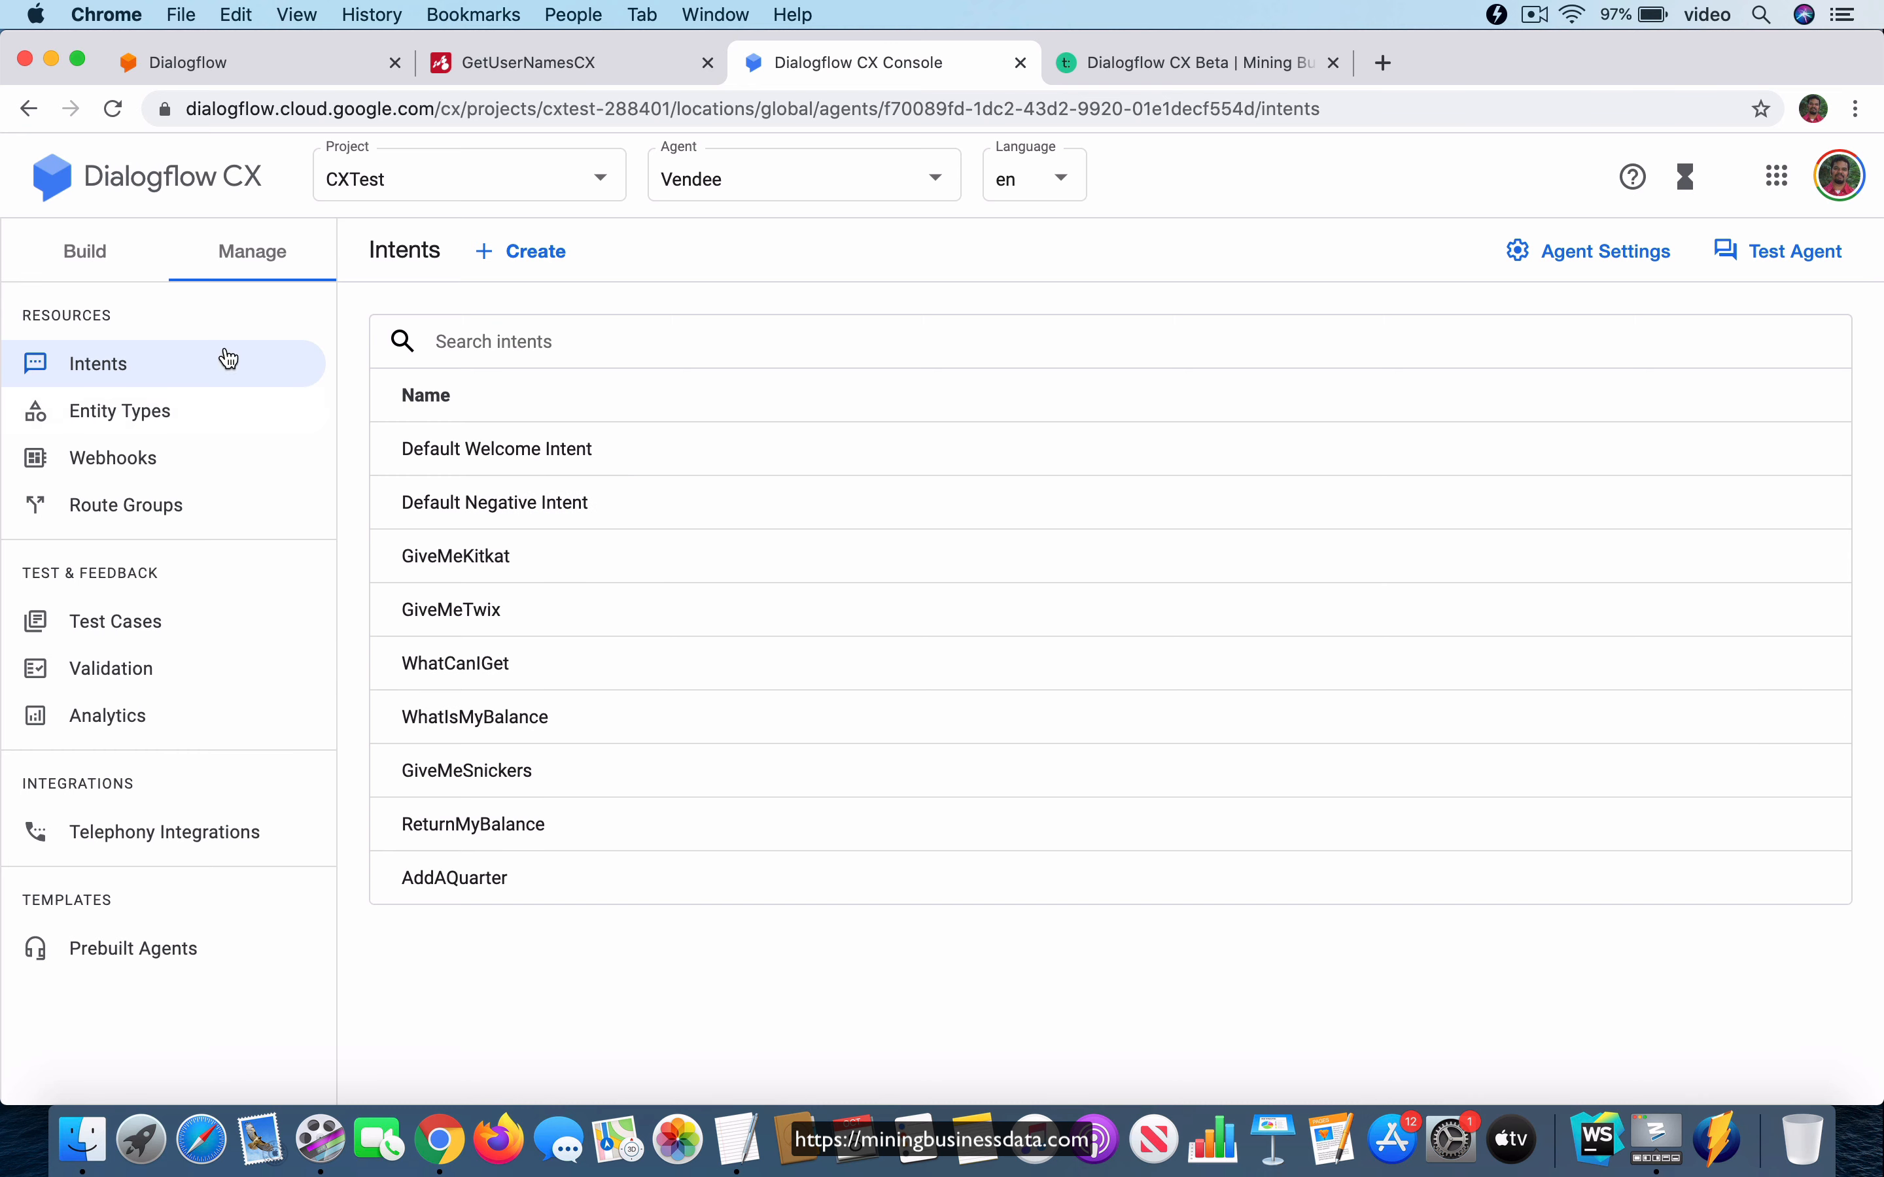
Open the Default Start Flow graph and review the intent routes of the Start page, collapsing the page when finished.
click(73, 251)
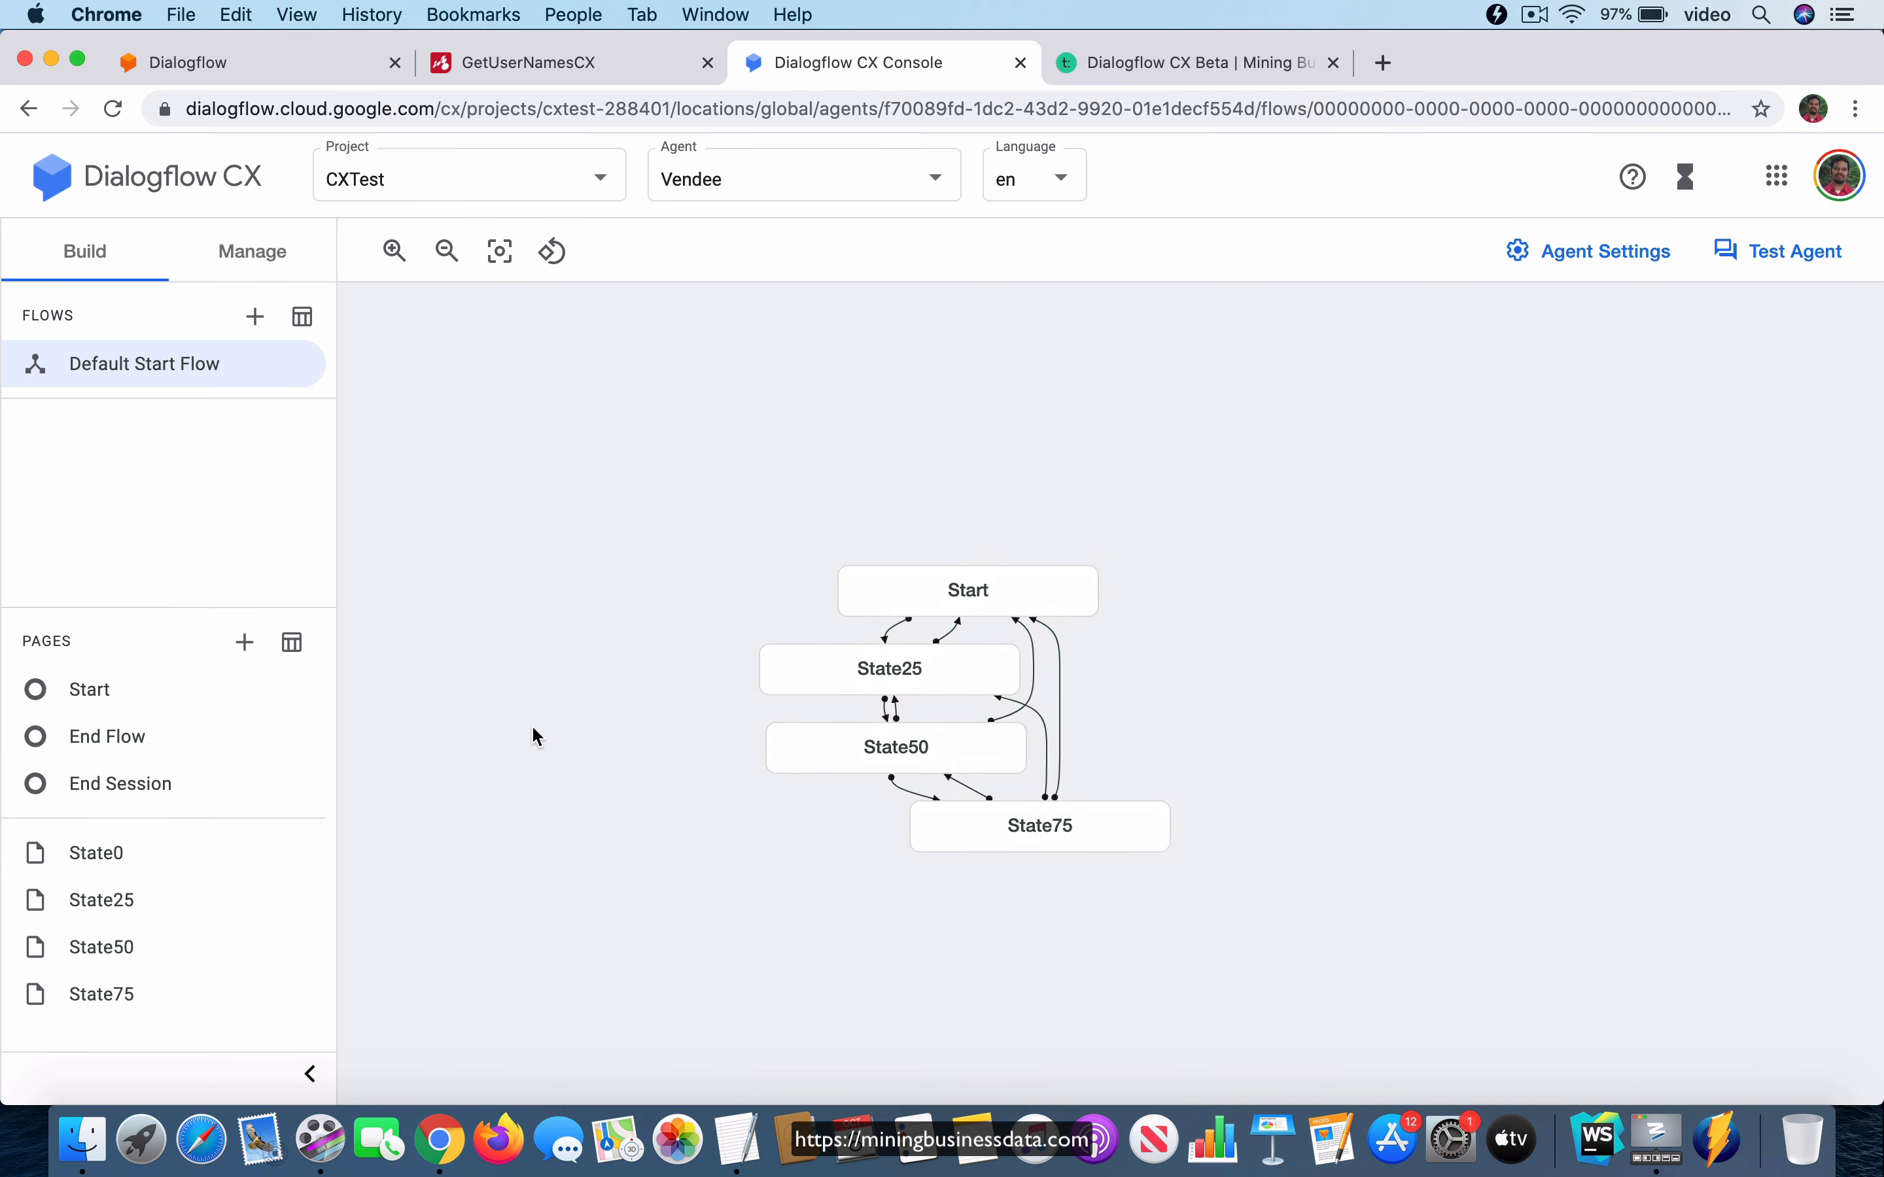
click(975, 597)
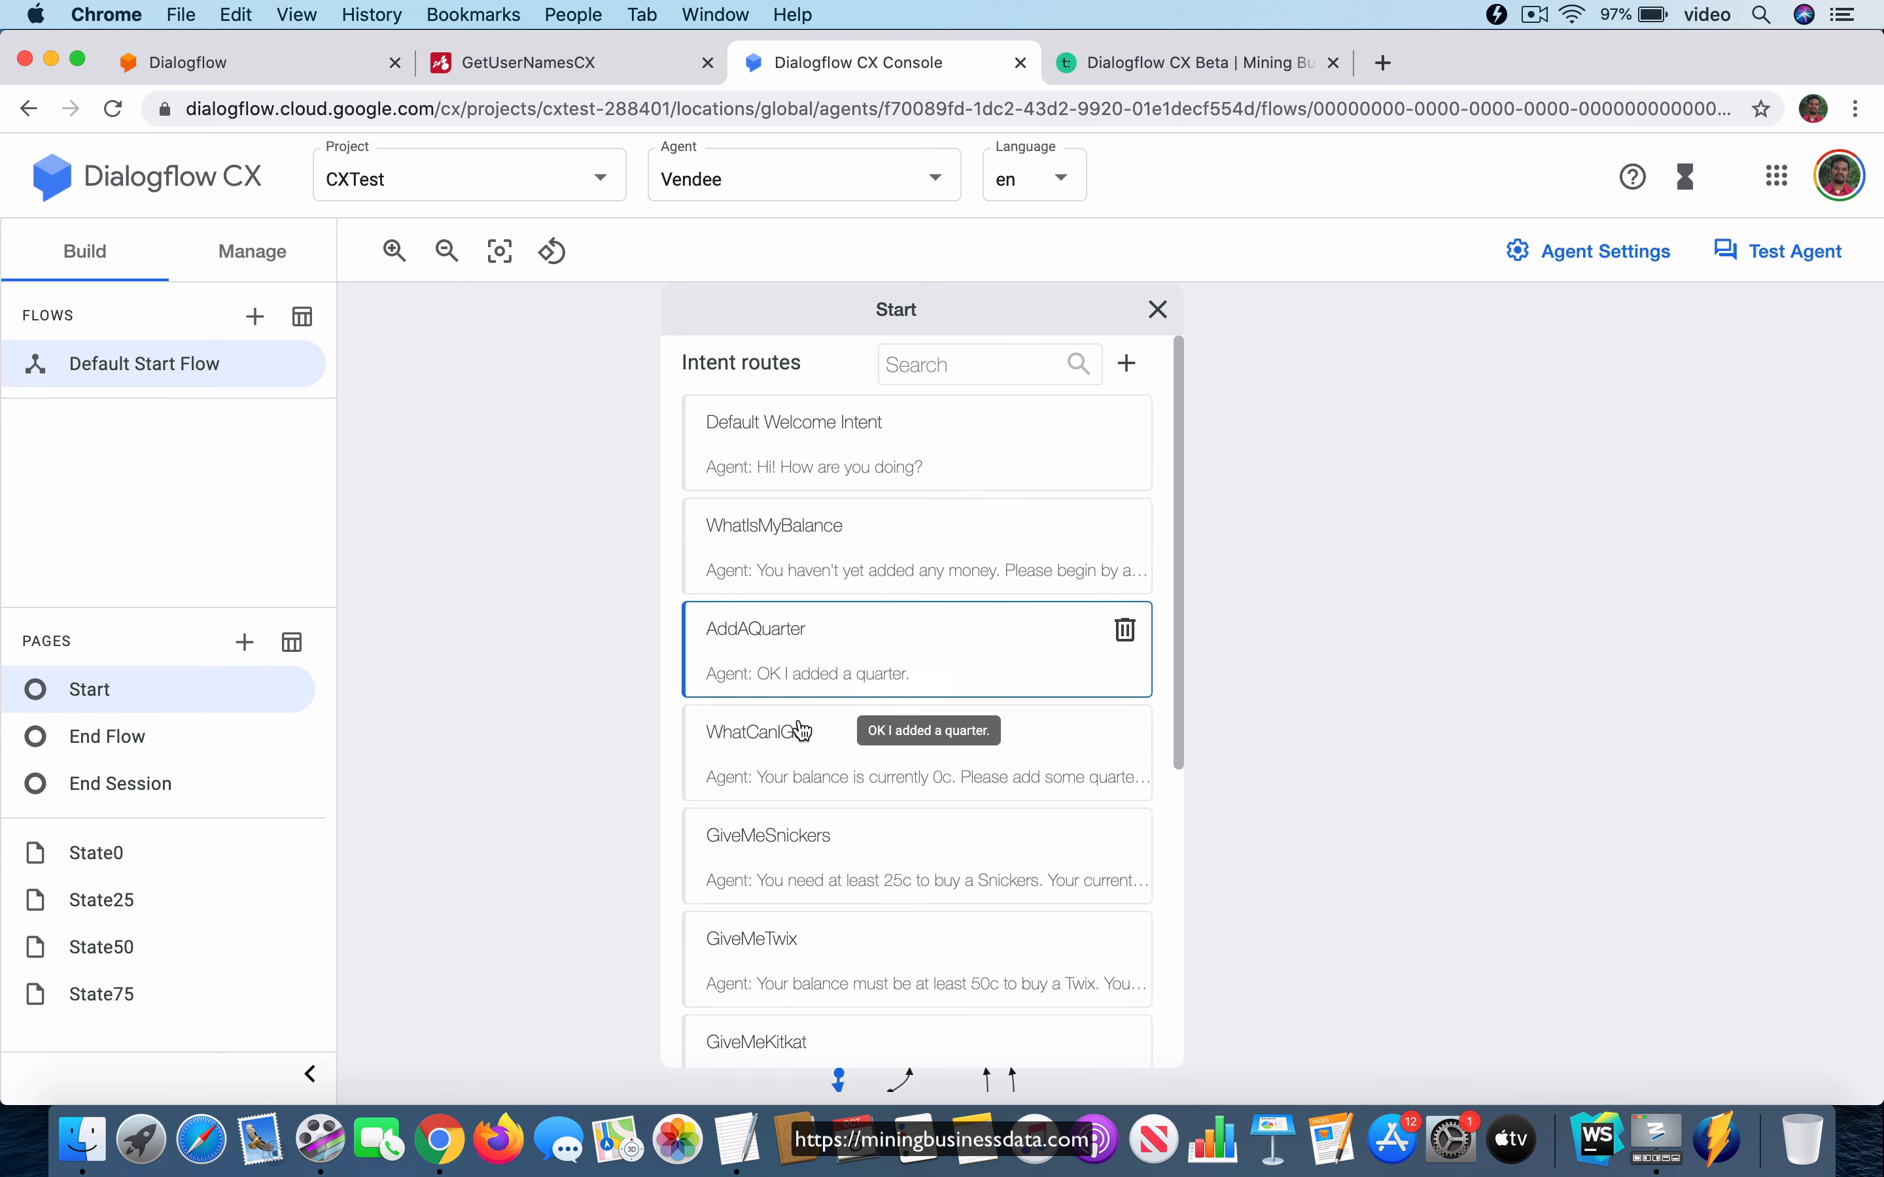
scroll(841, 818, down, 5)
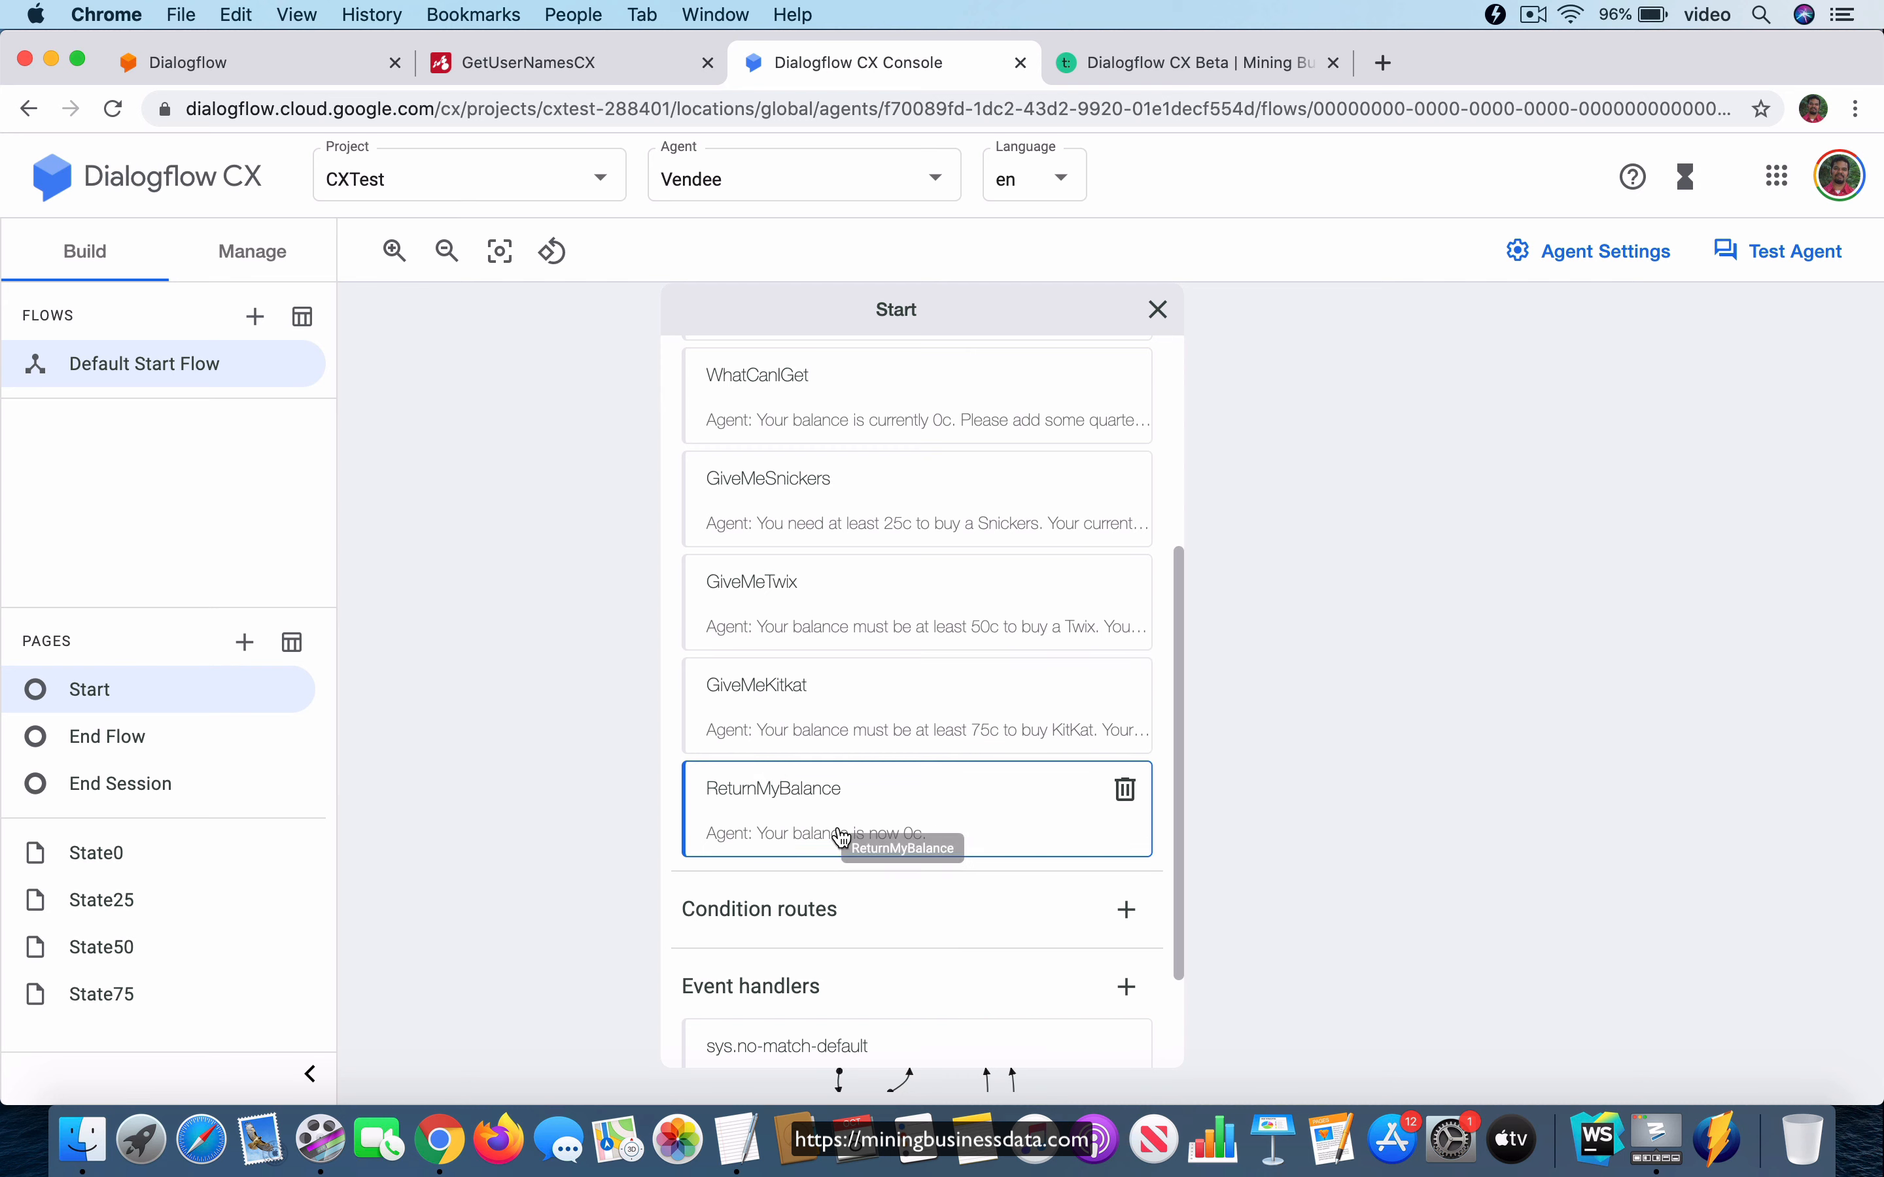
click(932, 319)
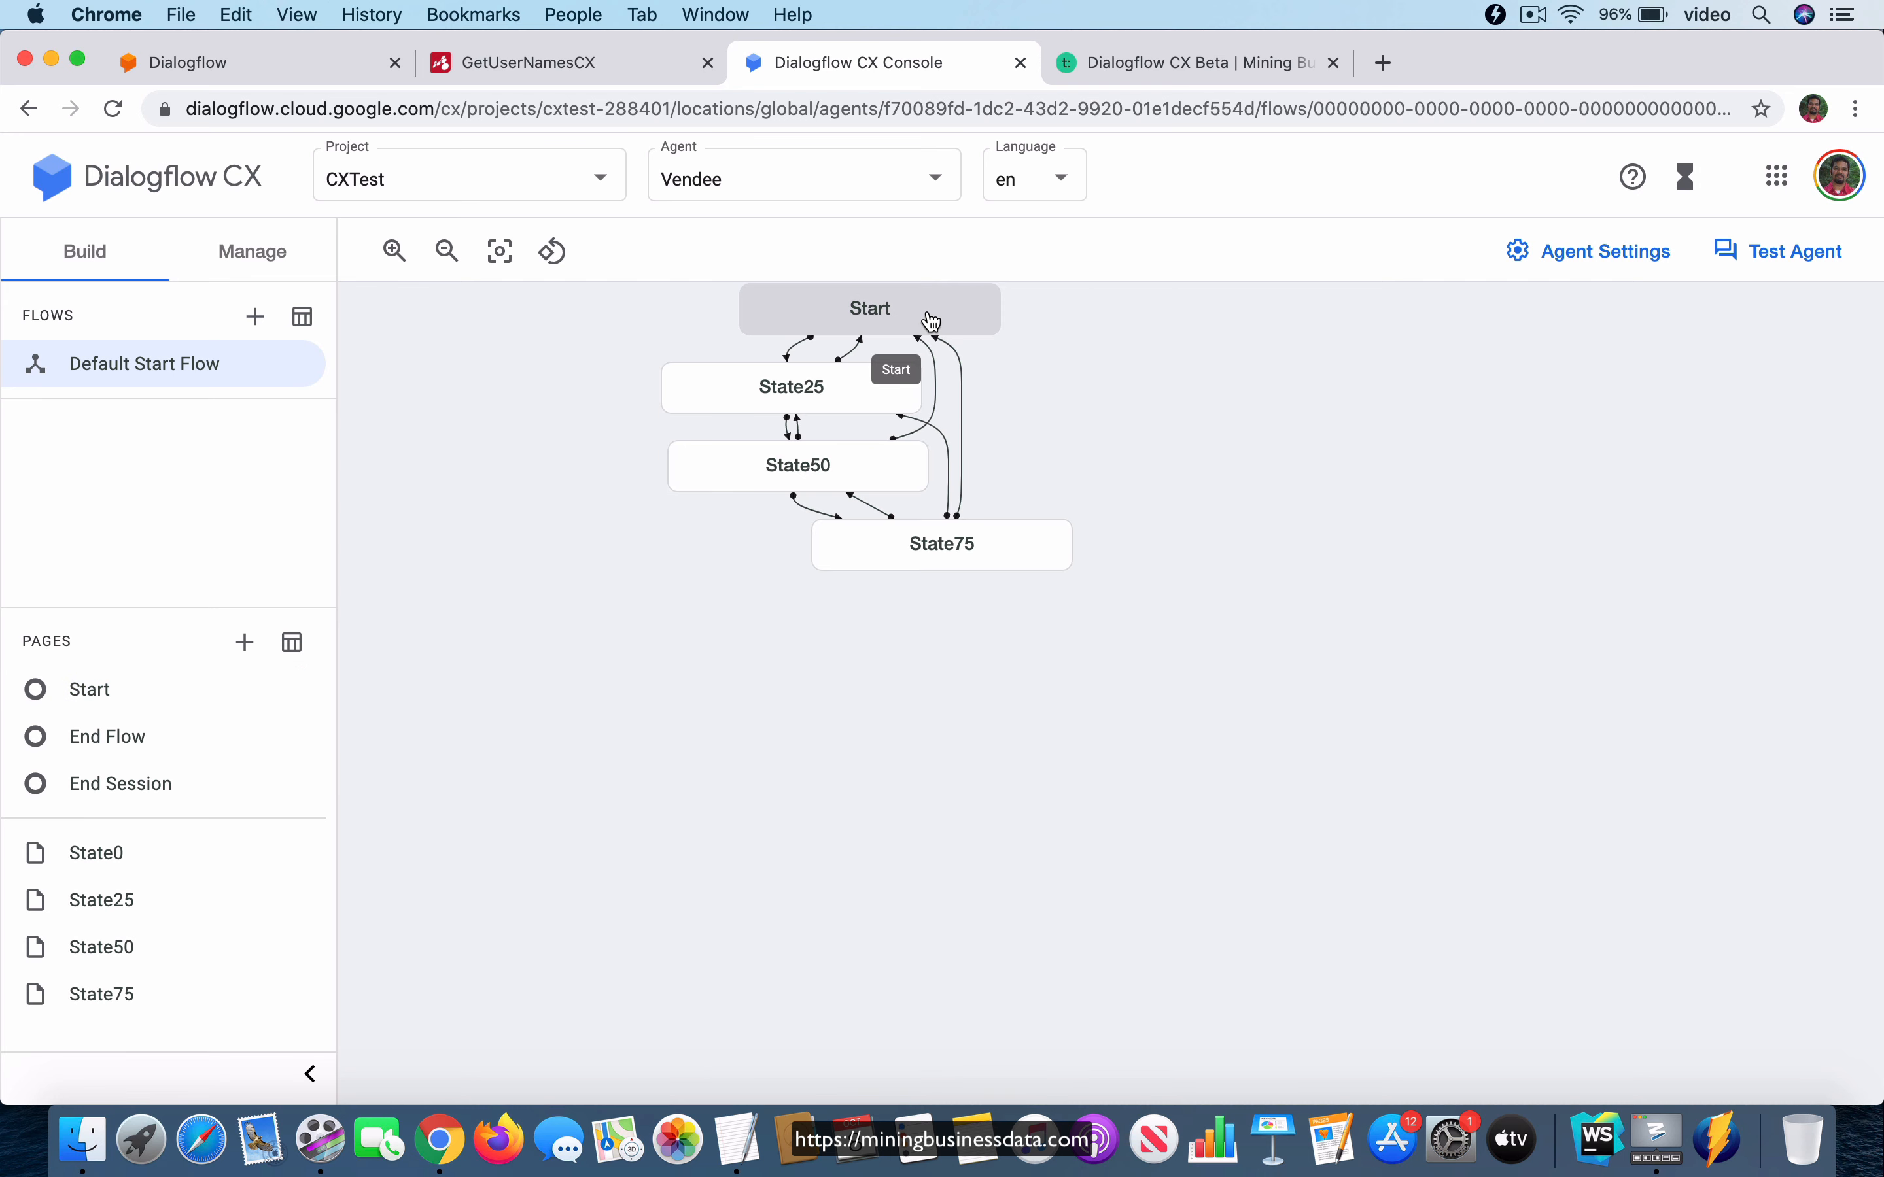
Review the entry dialogue and all intent routes of the State25 page, and collapse it again.
click(799, 393)
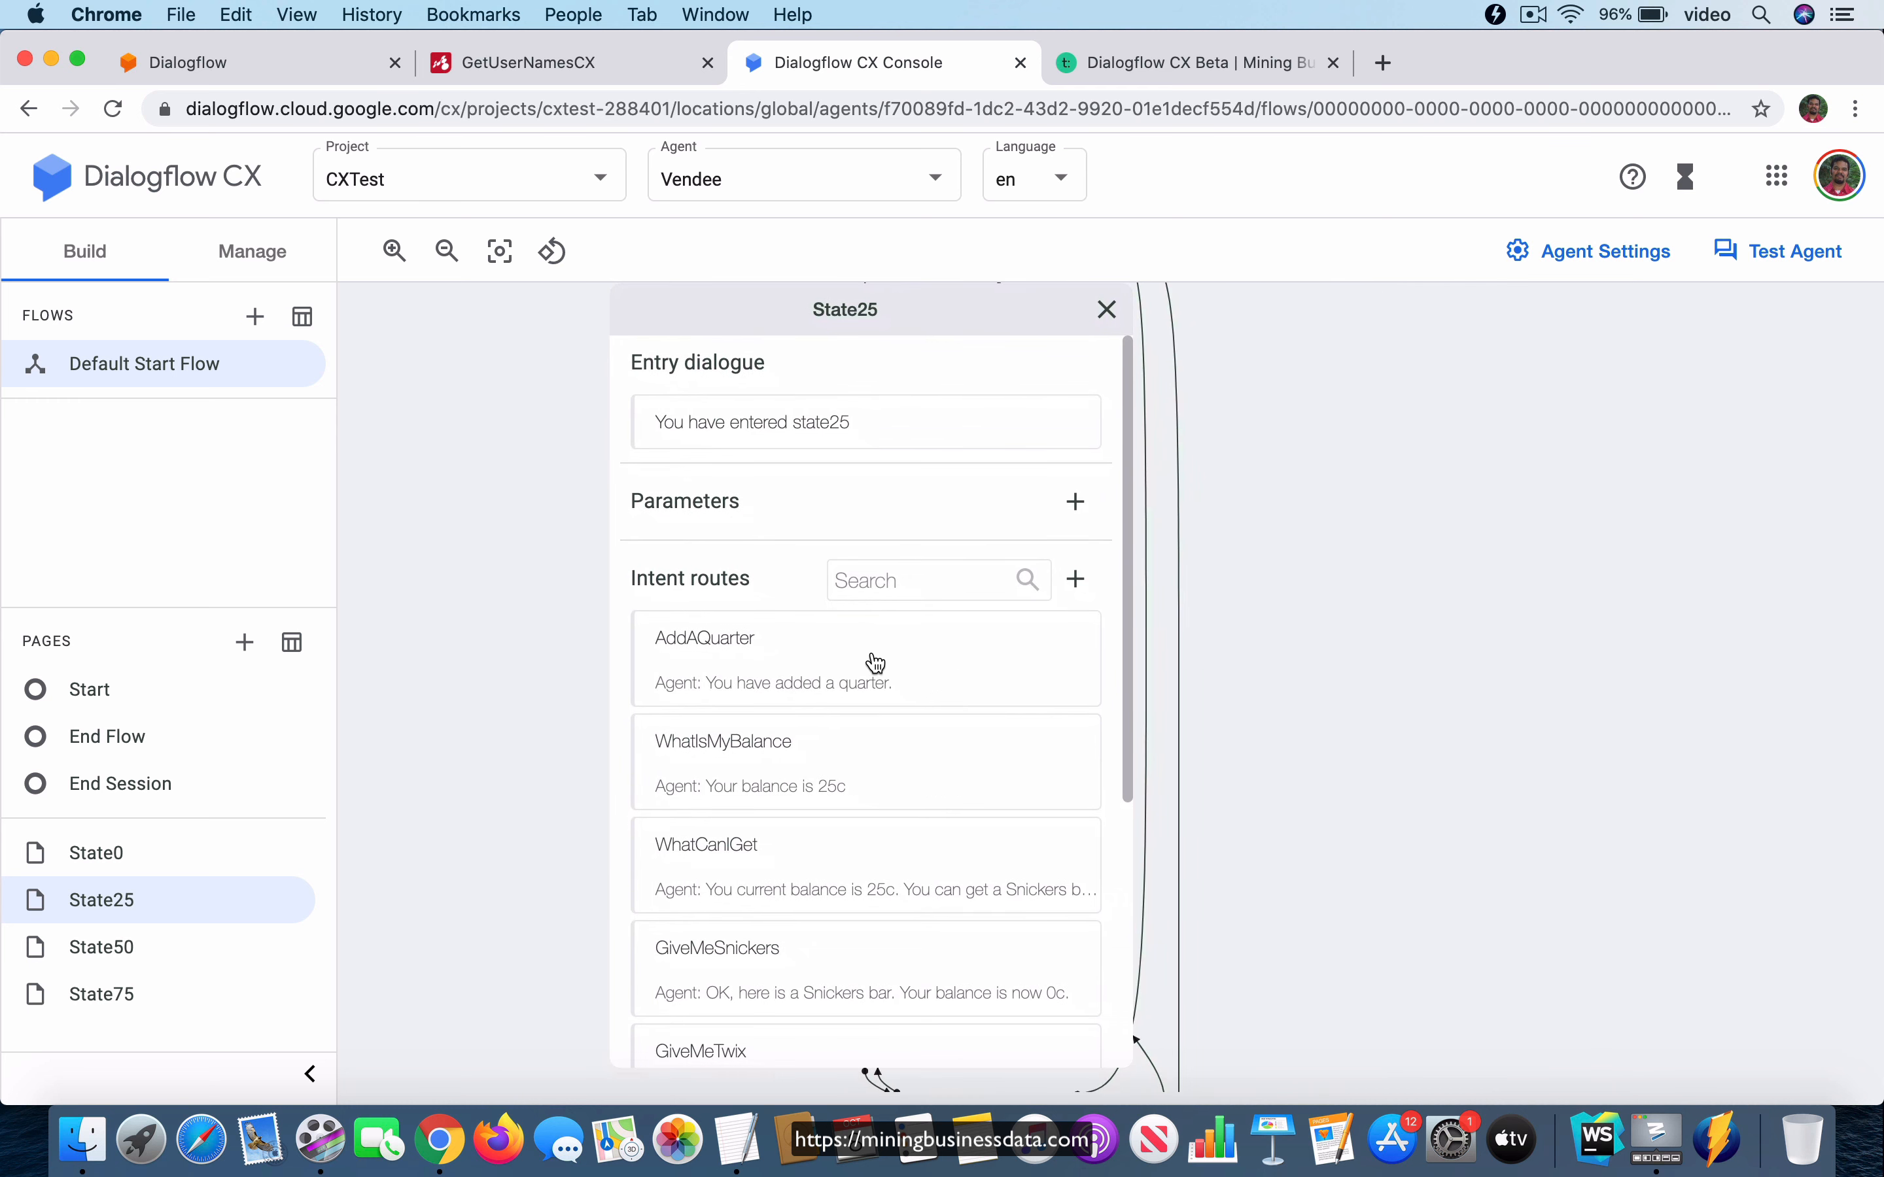
scroll(838, 734, down, 5)
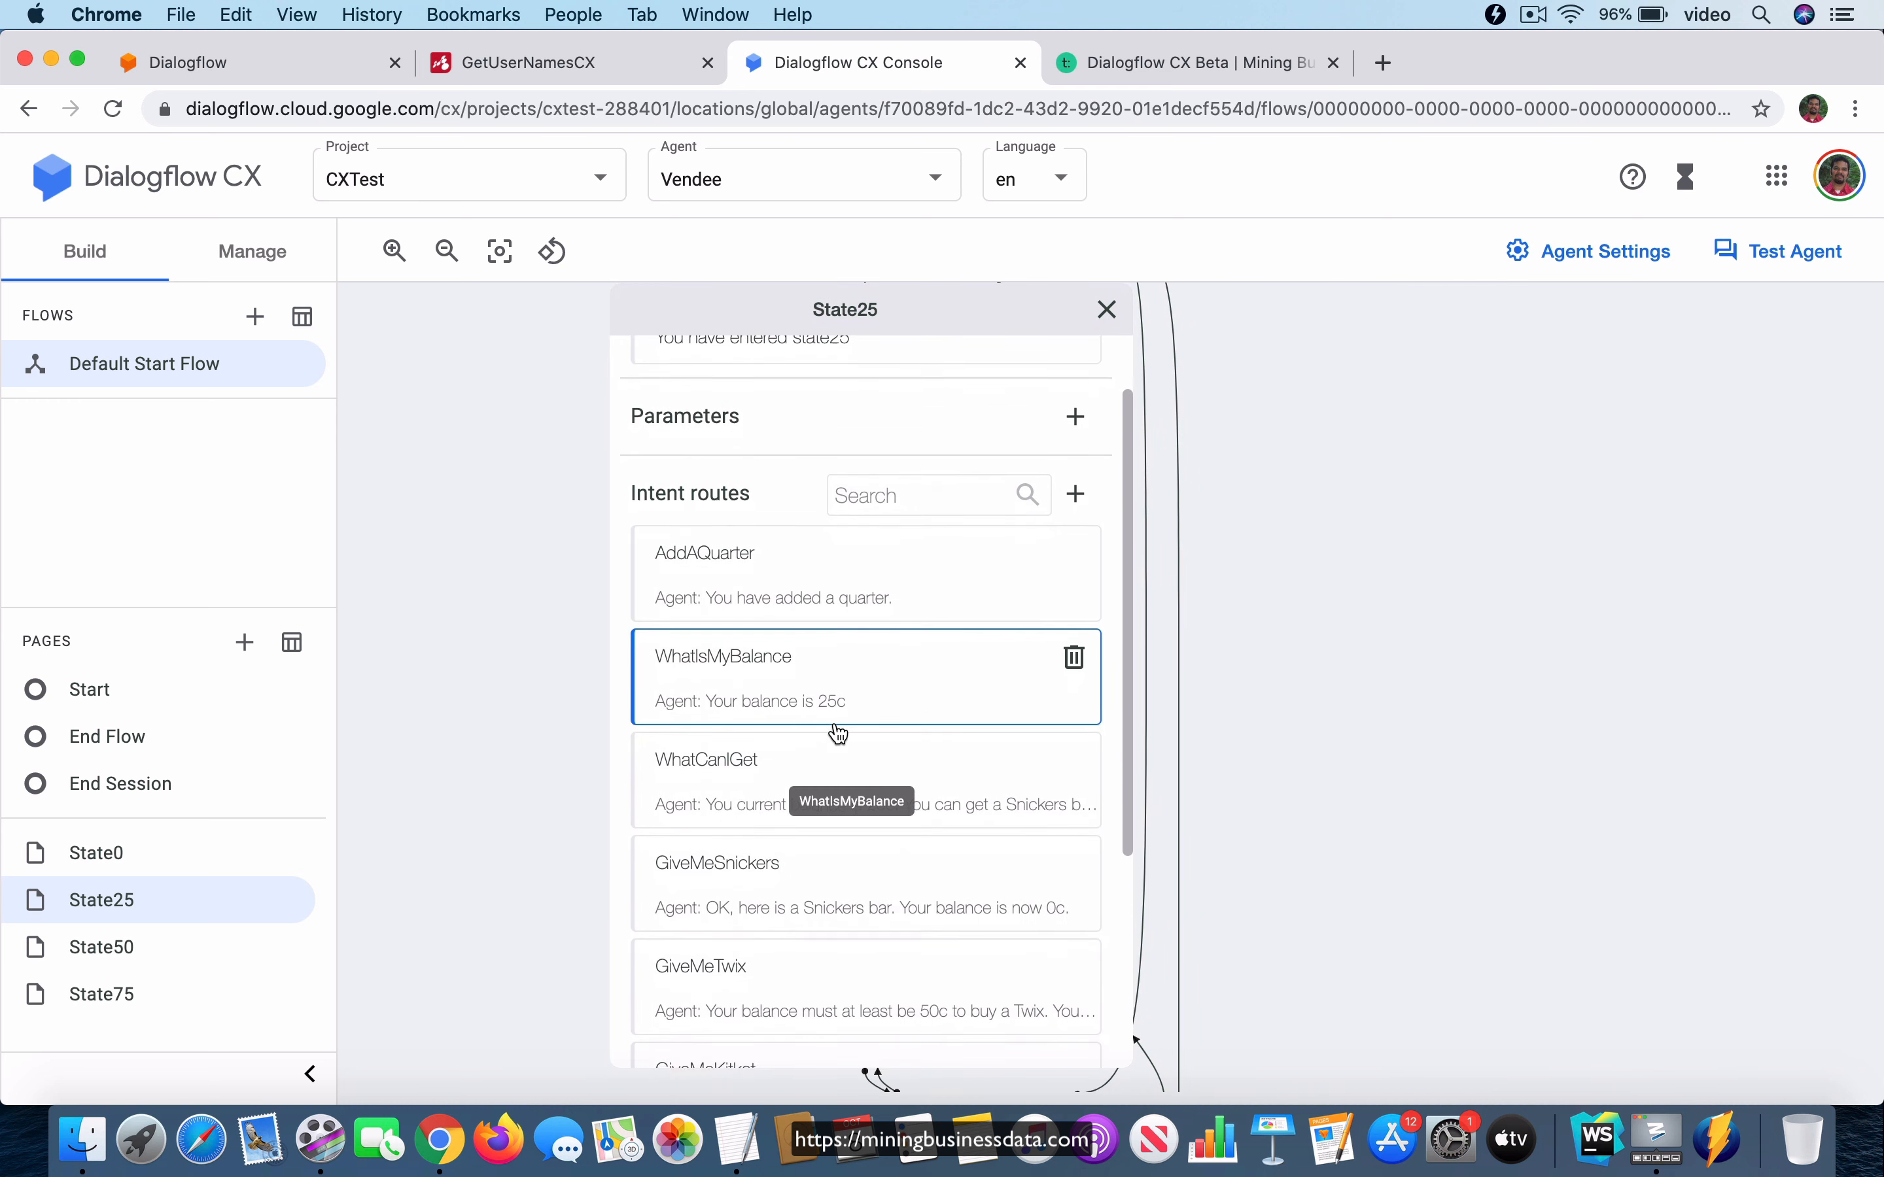
scroll(770, 740, down, 4)
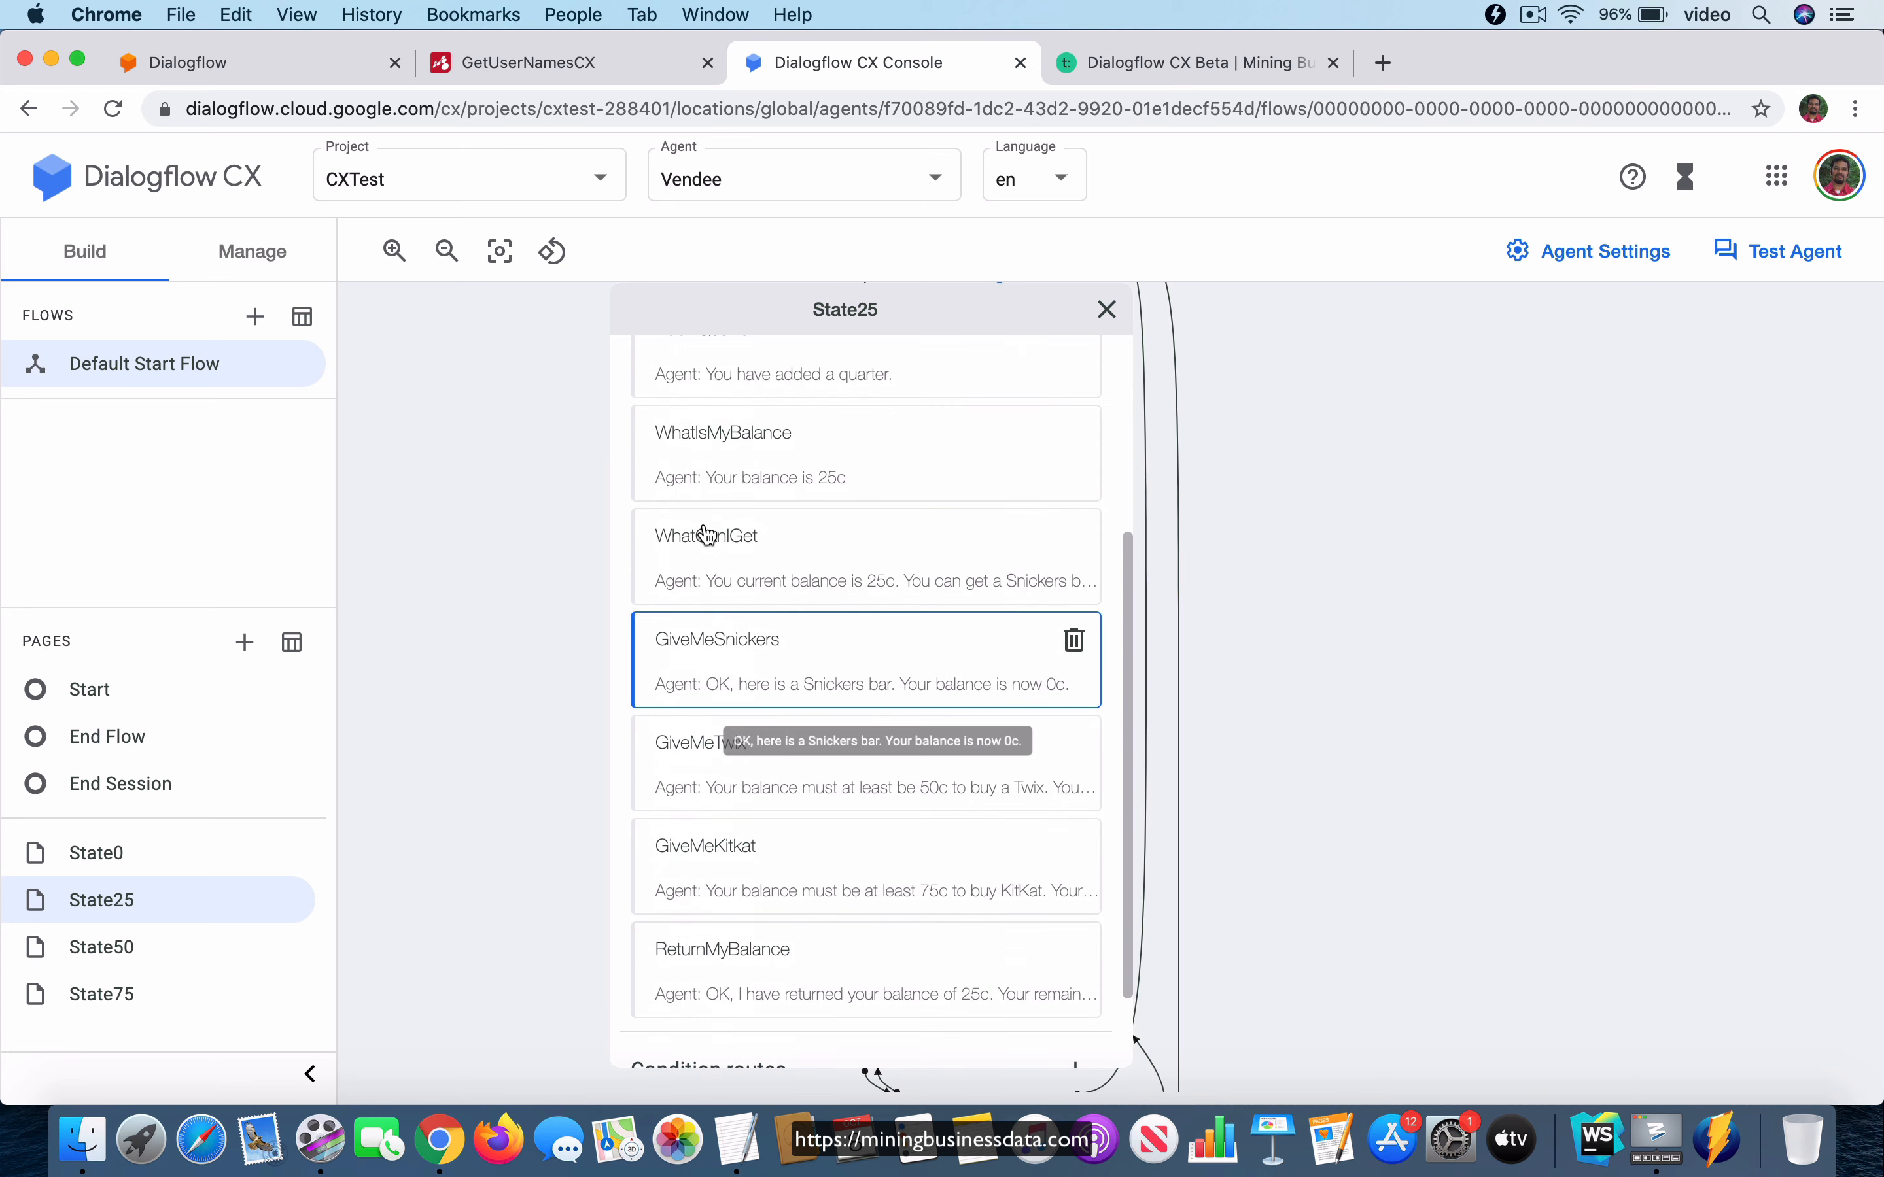
scroll(771, 810, down, 2)
scroll(778, 816, up, 10)
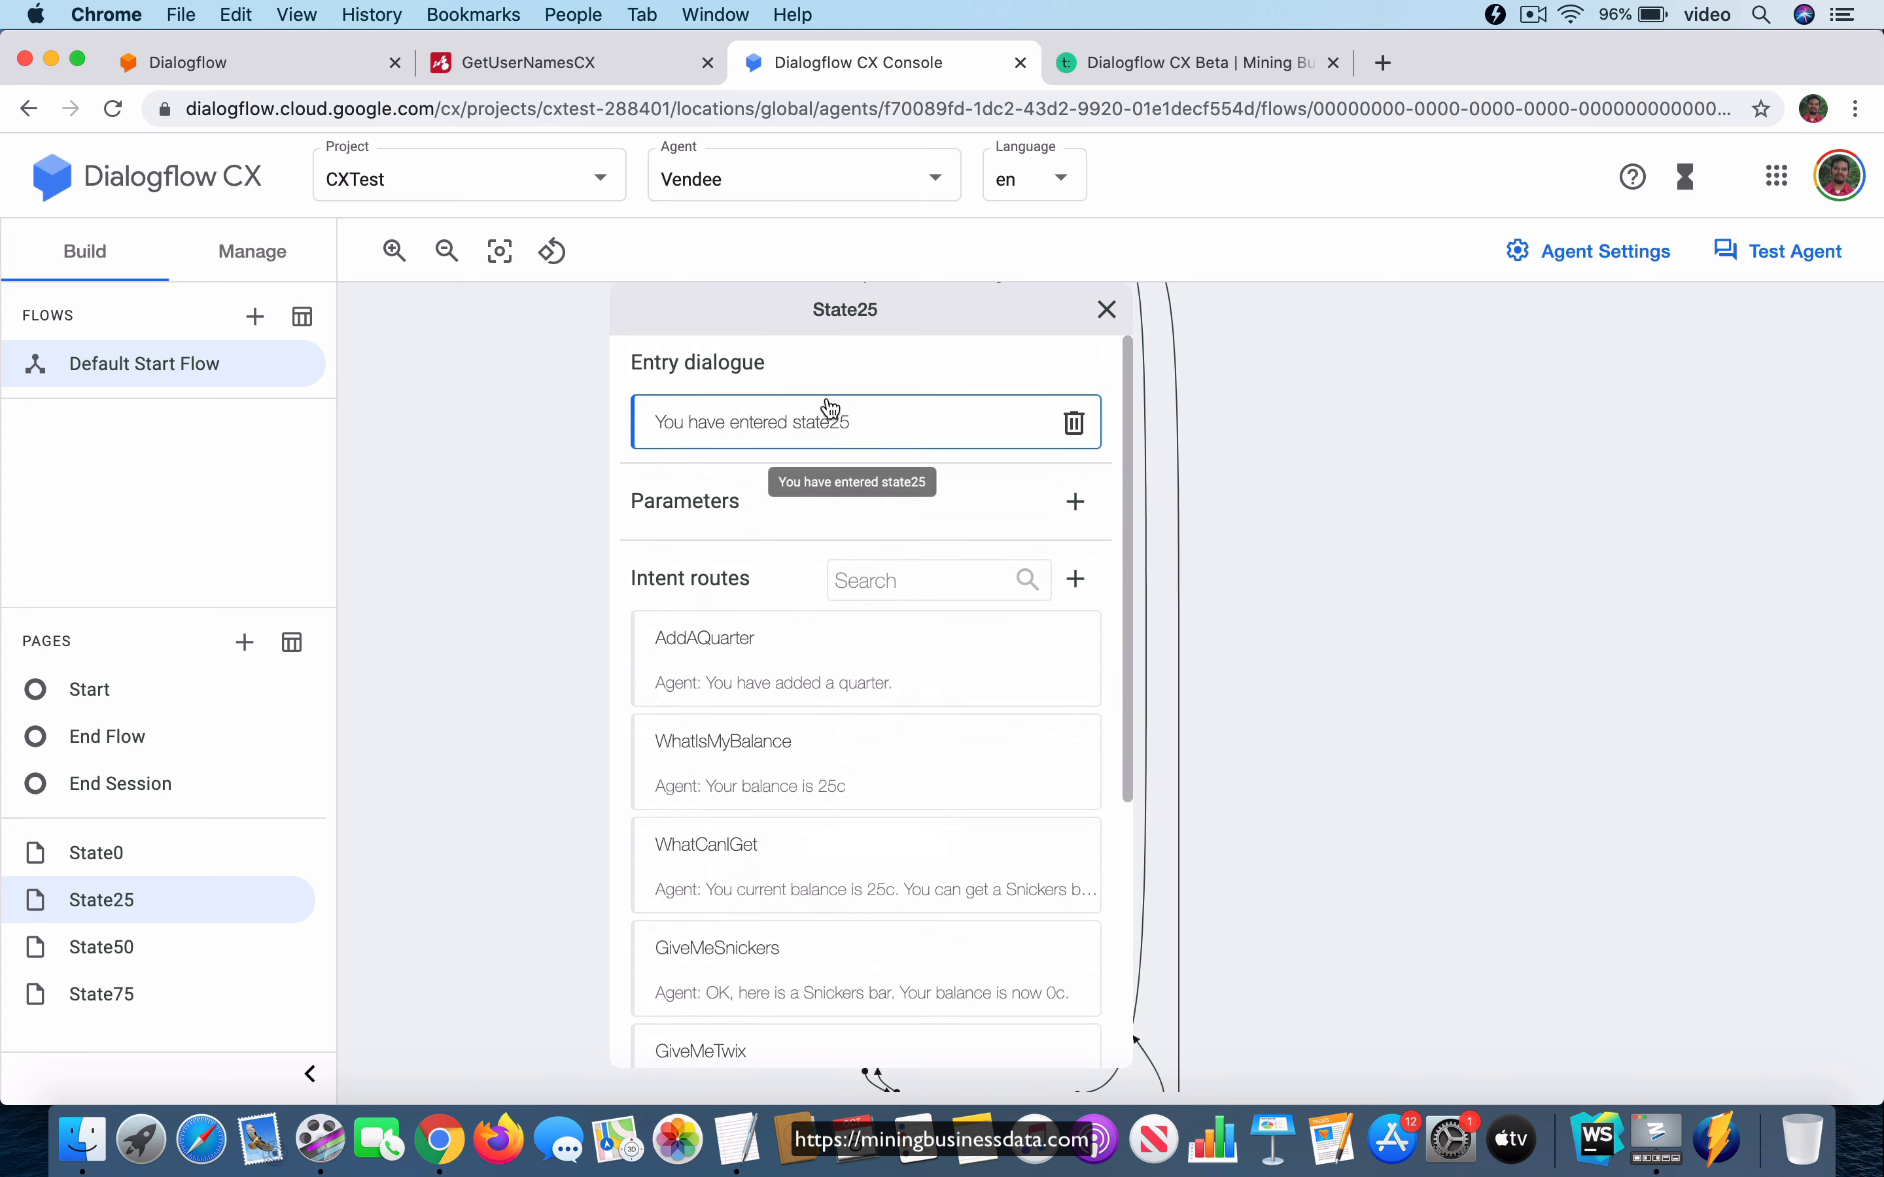
click(852, 324)
Review the entry dialogue and intent routes of the State50 page, and collapse it again.
click(730, 405)
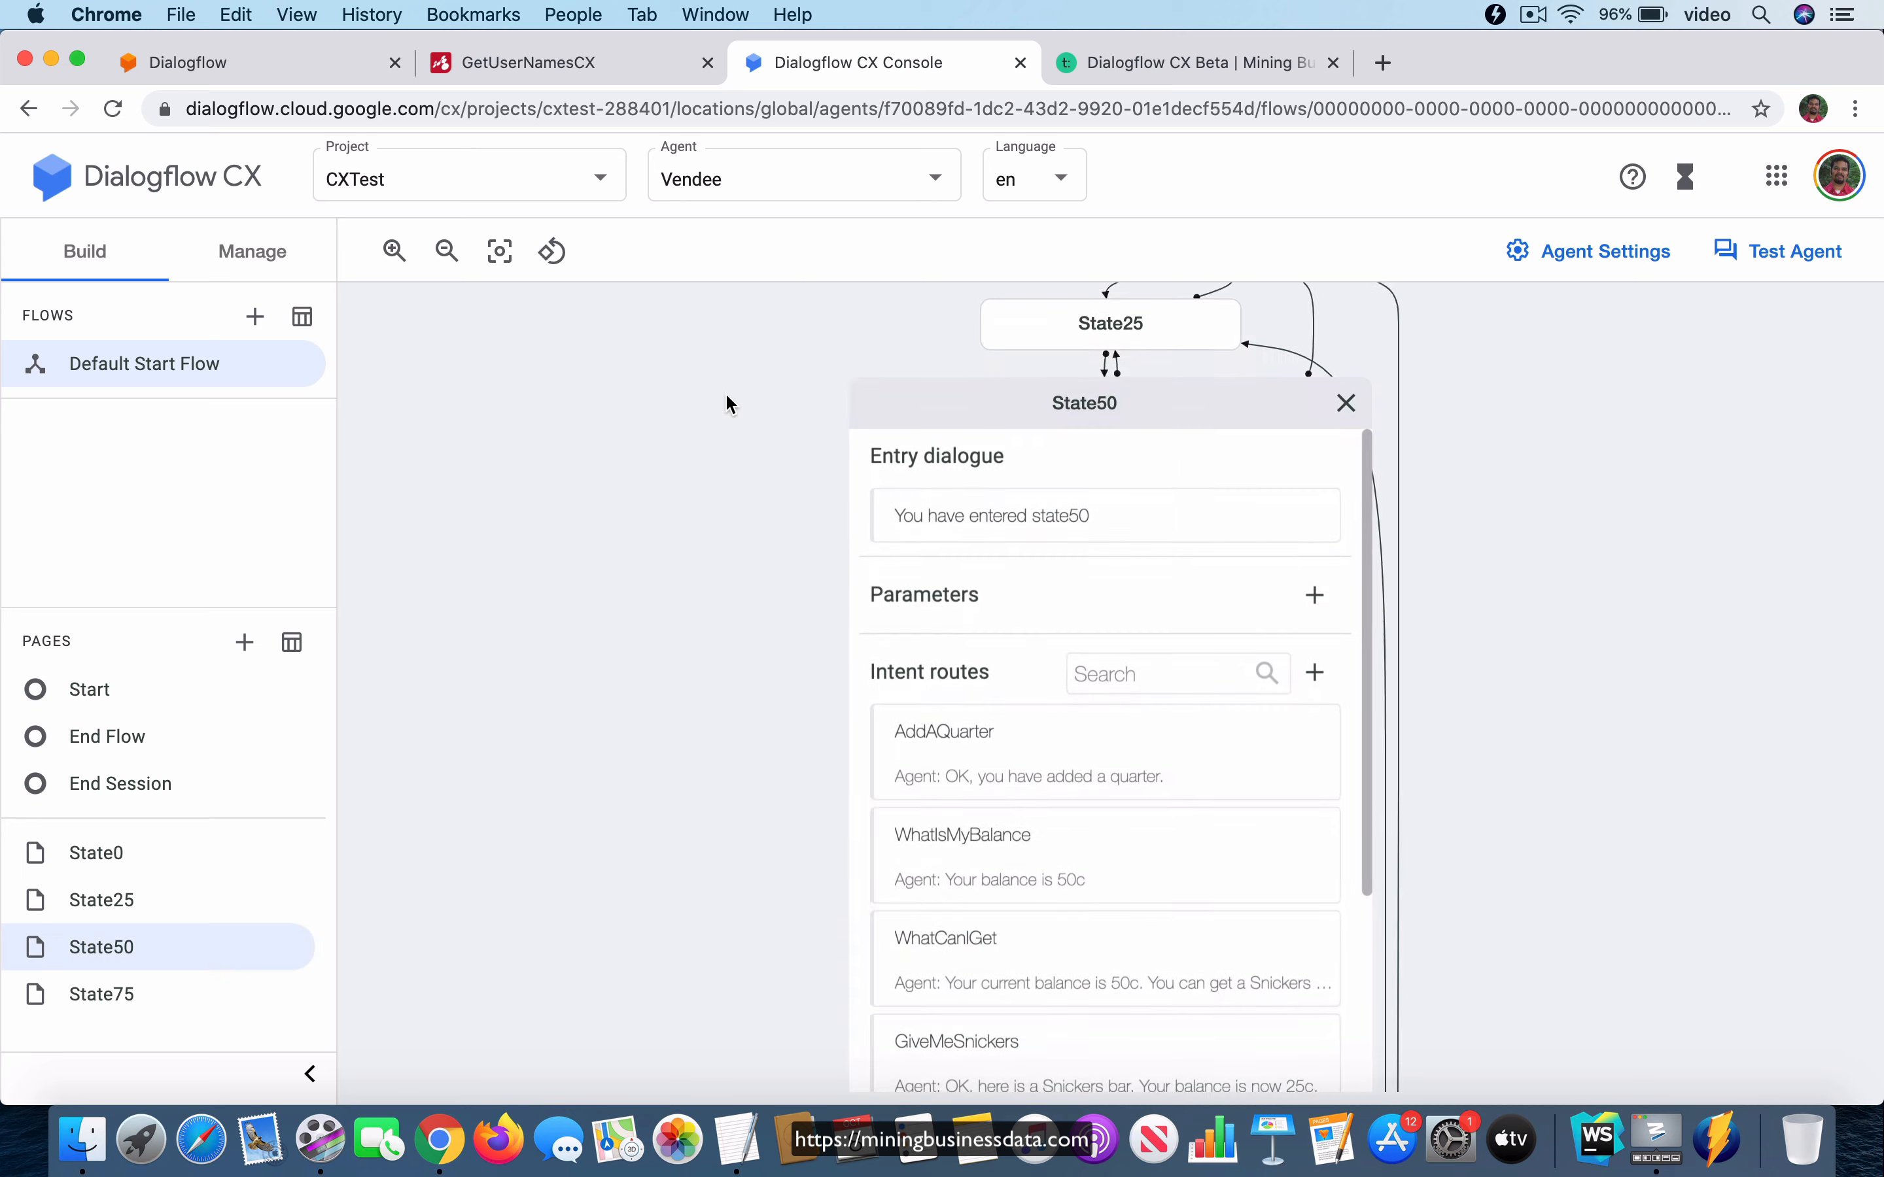
scroll(1093, 878, down, 1)
scroll(1093, 878, down, 4)
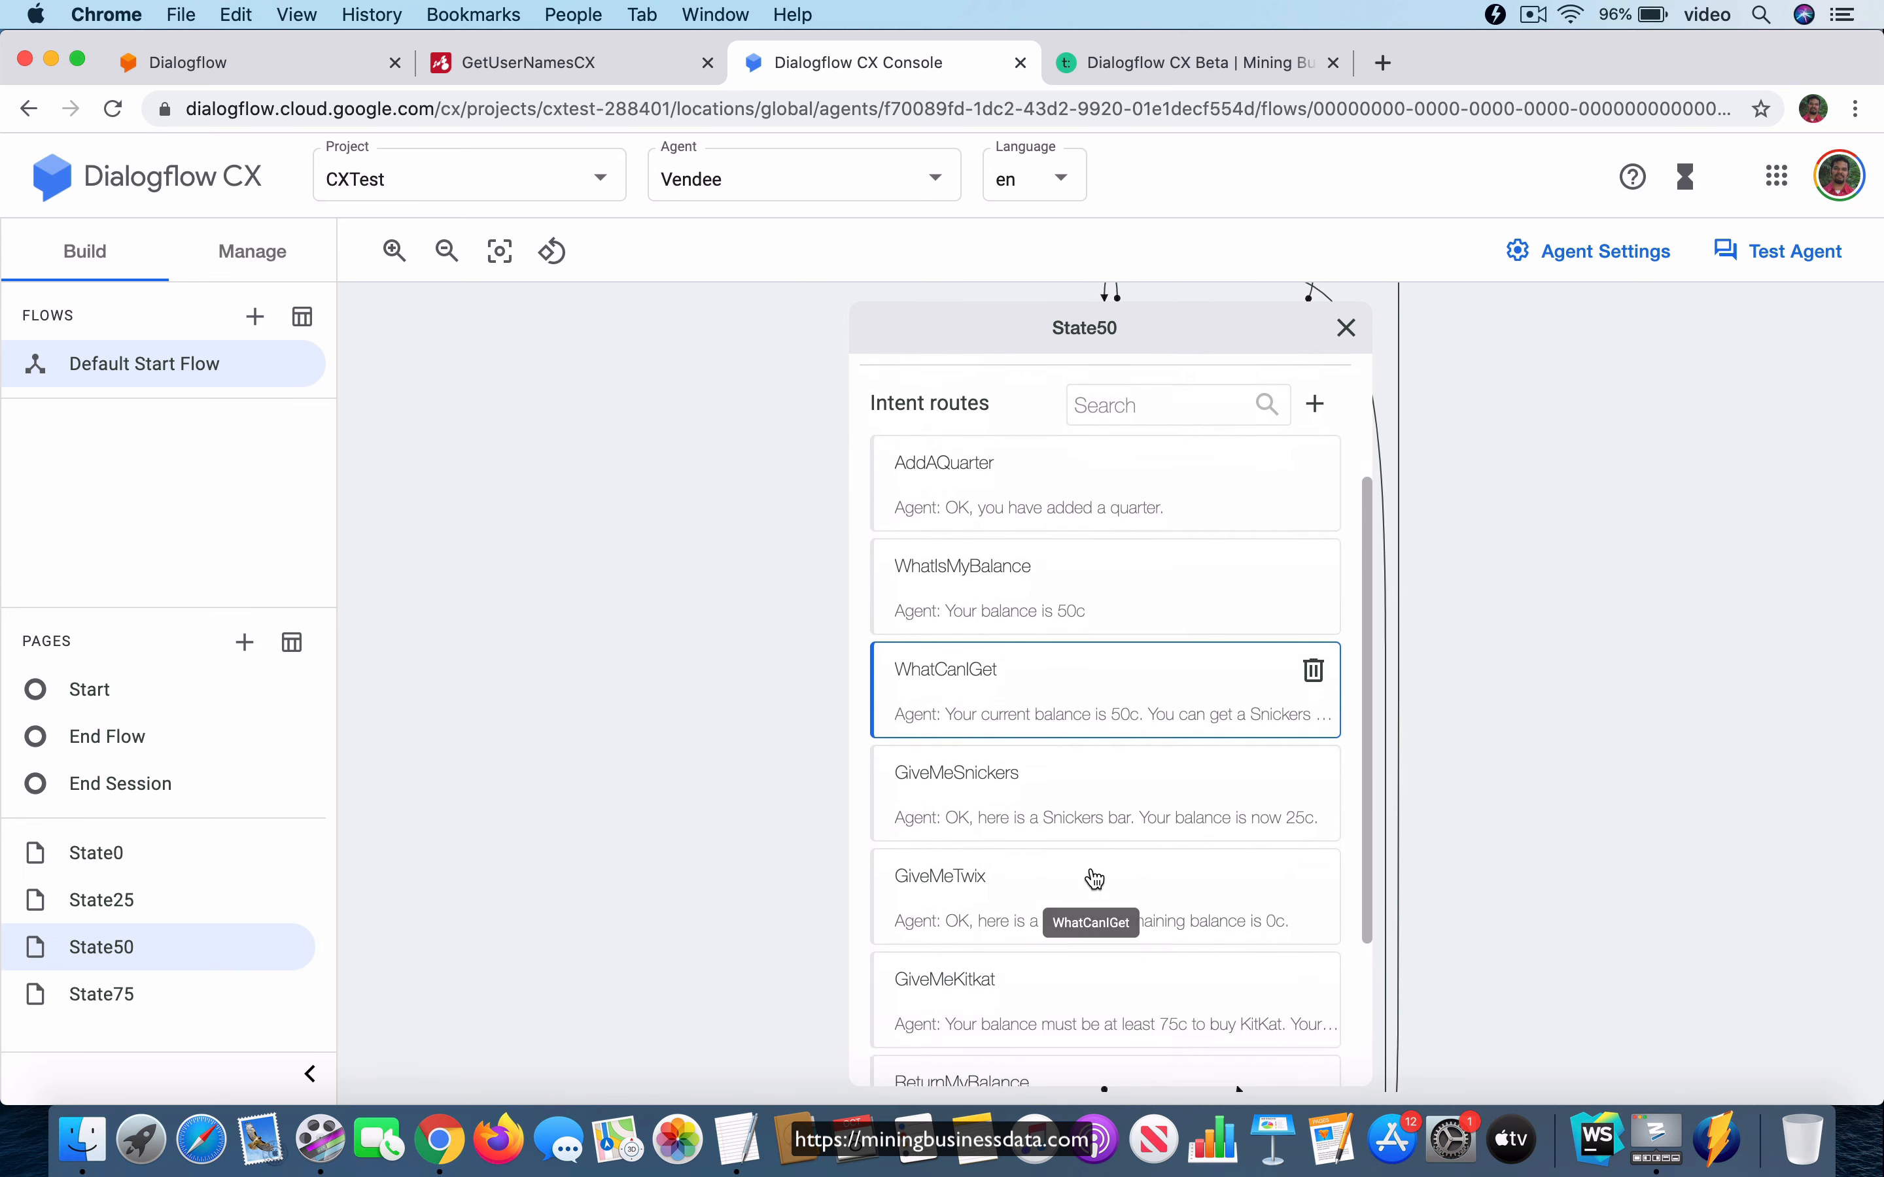
scroll(1094, 879, up, 5)
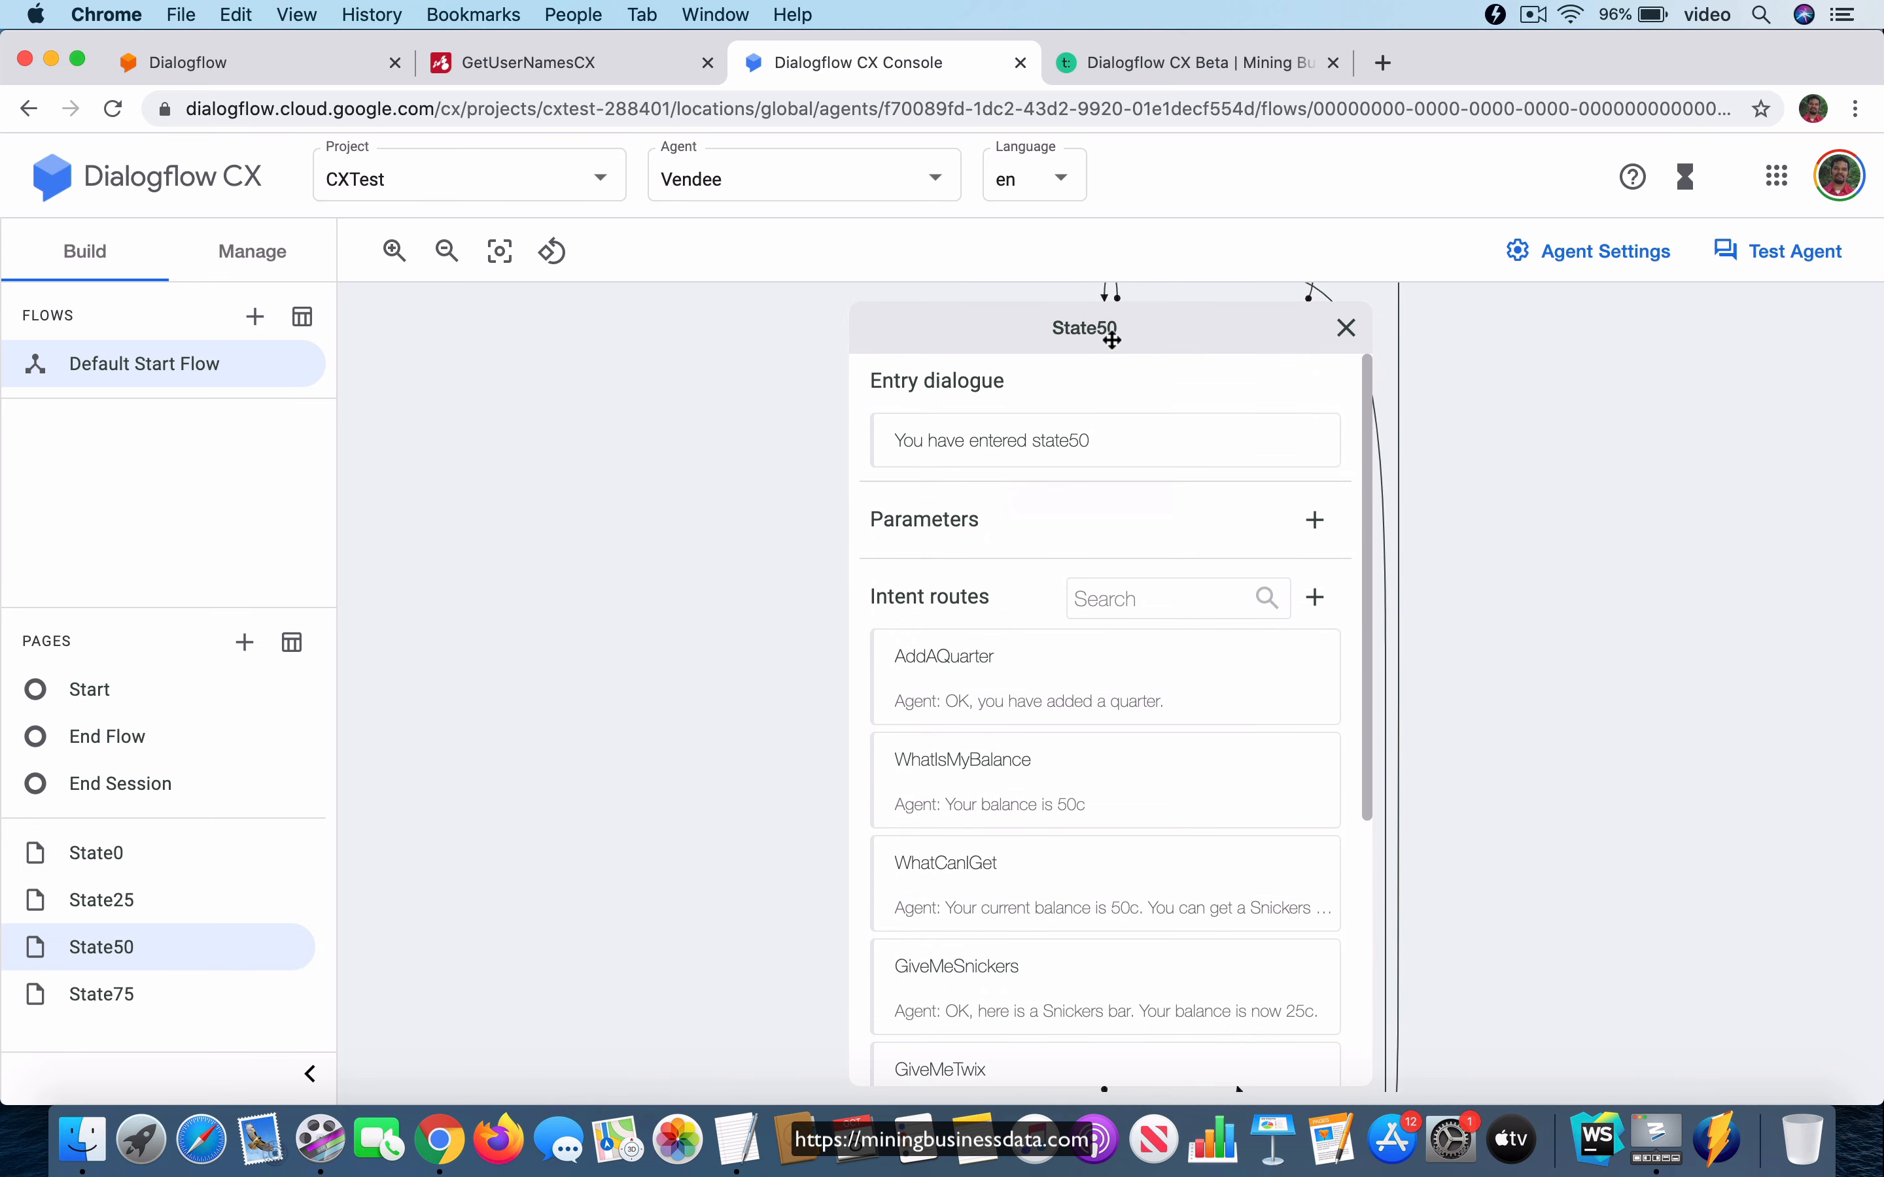
click(1112, 329)
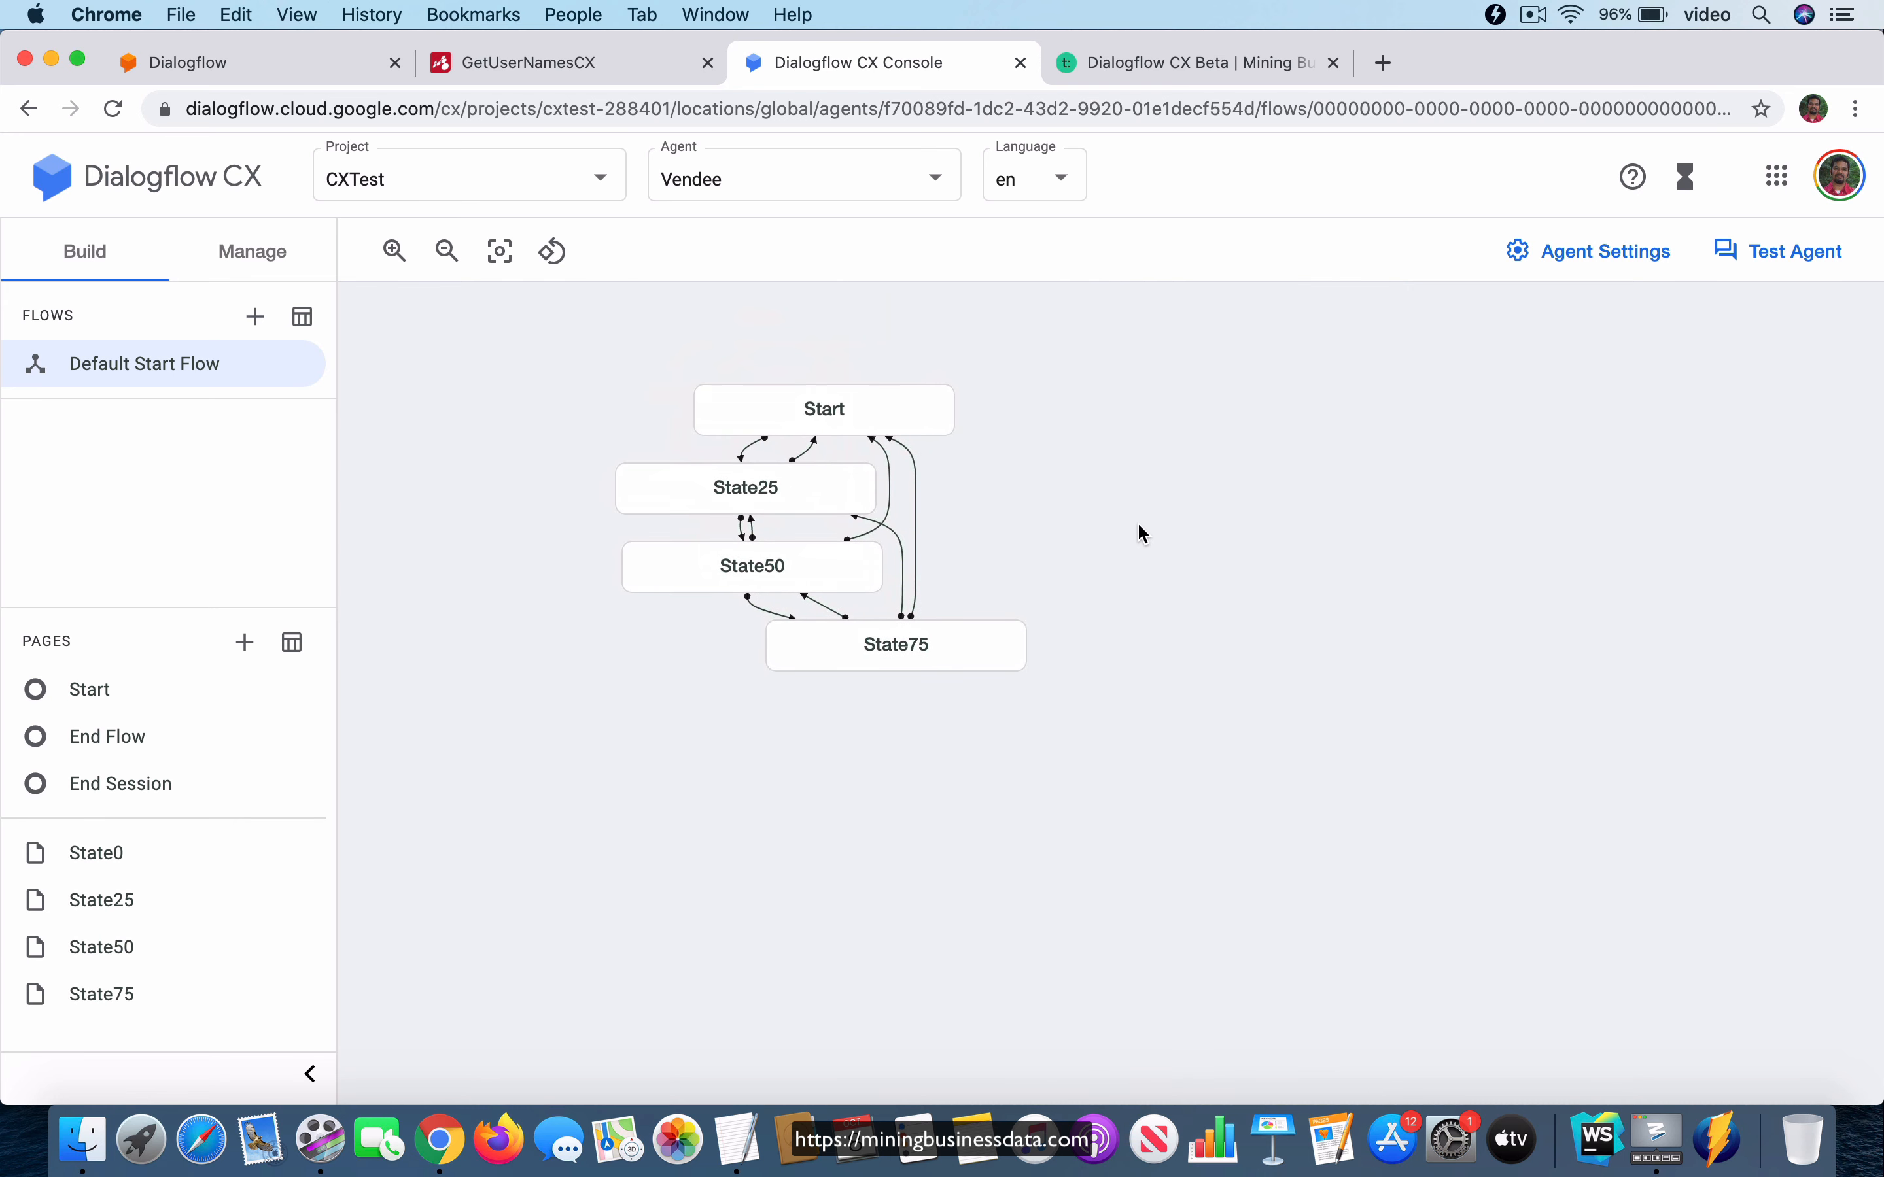
Check the agent's list of intents and return to the Default Start Flow graph.
drag(1129, 542, 1244, 651)
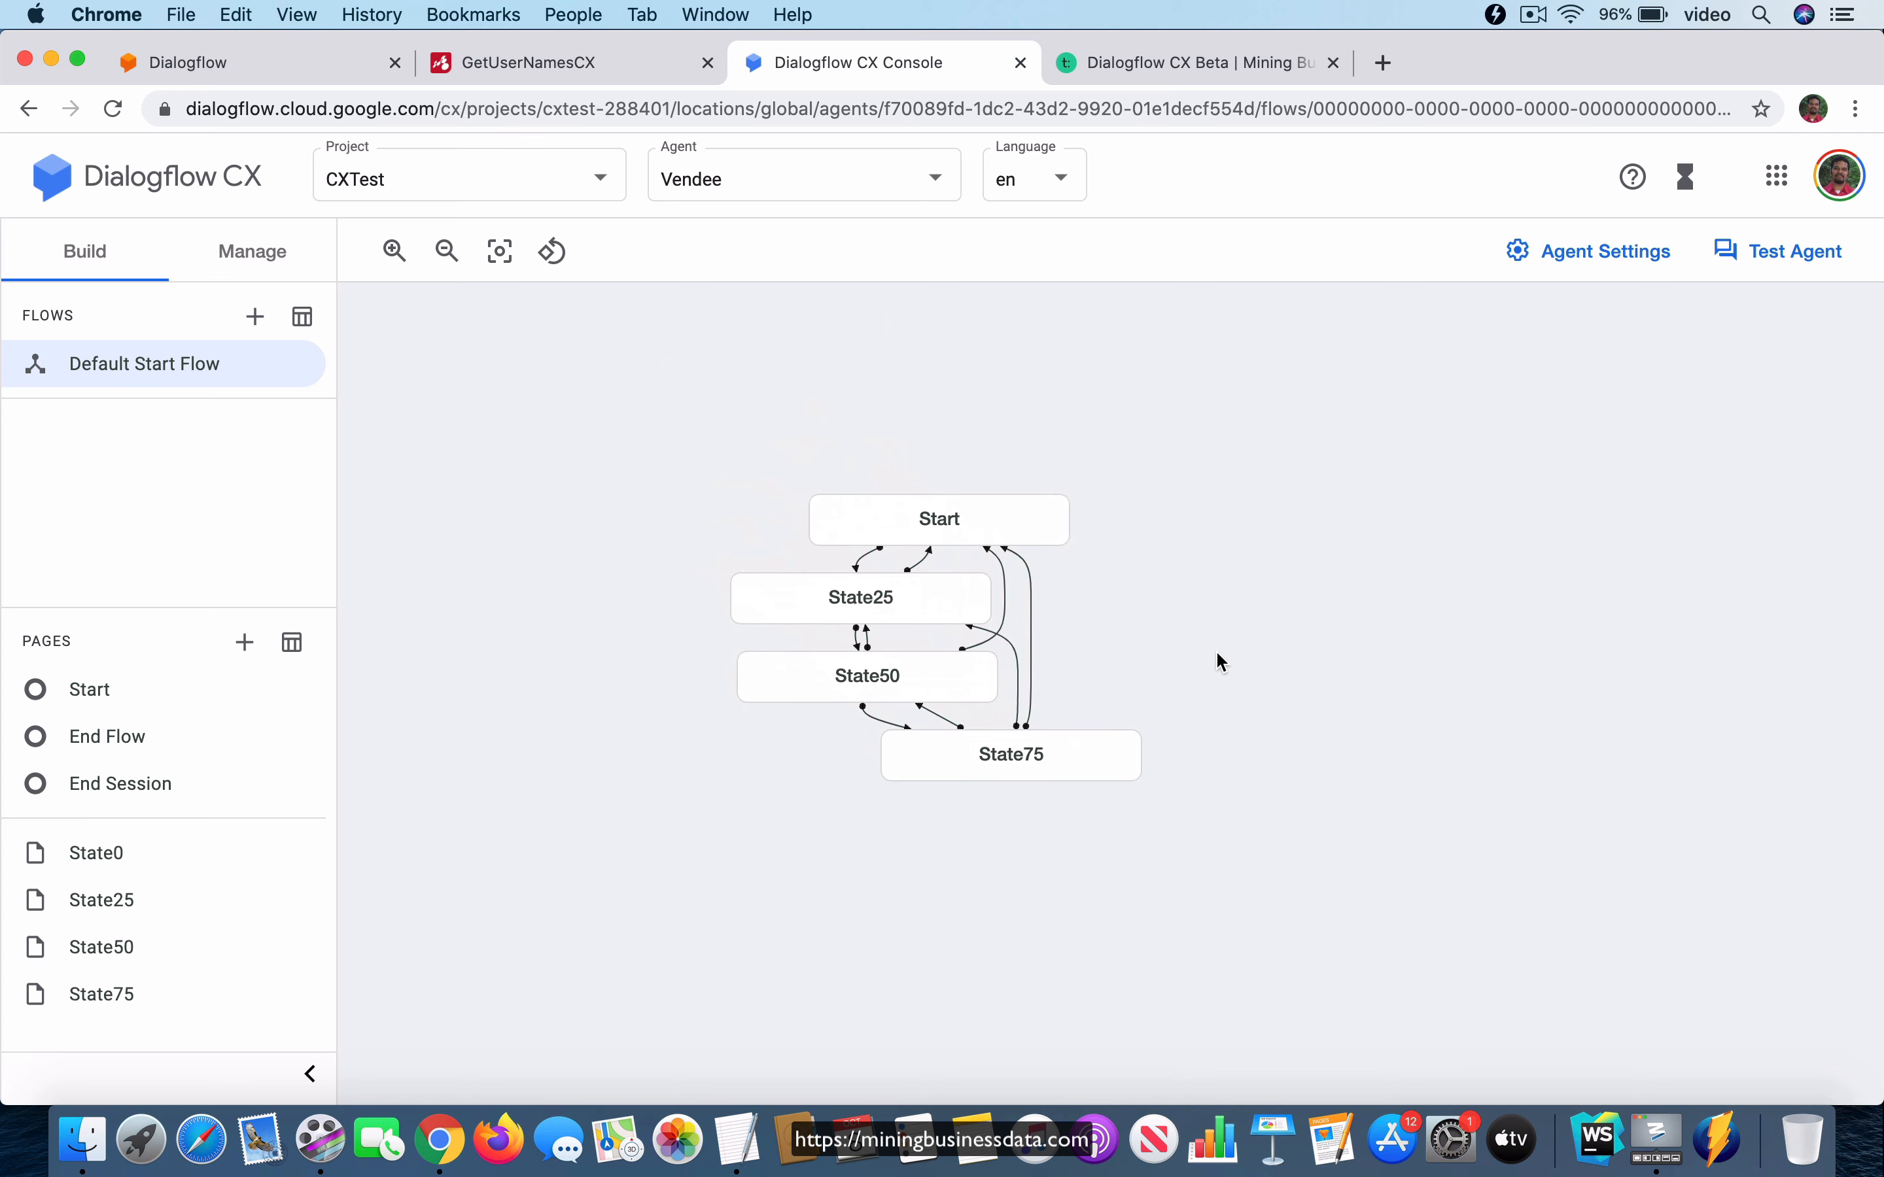
click(263, 257)
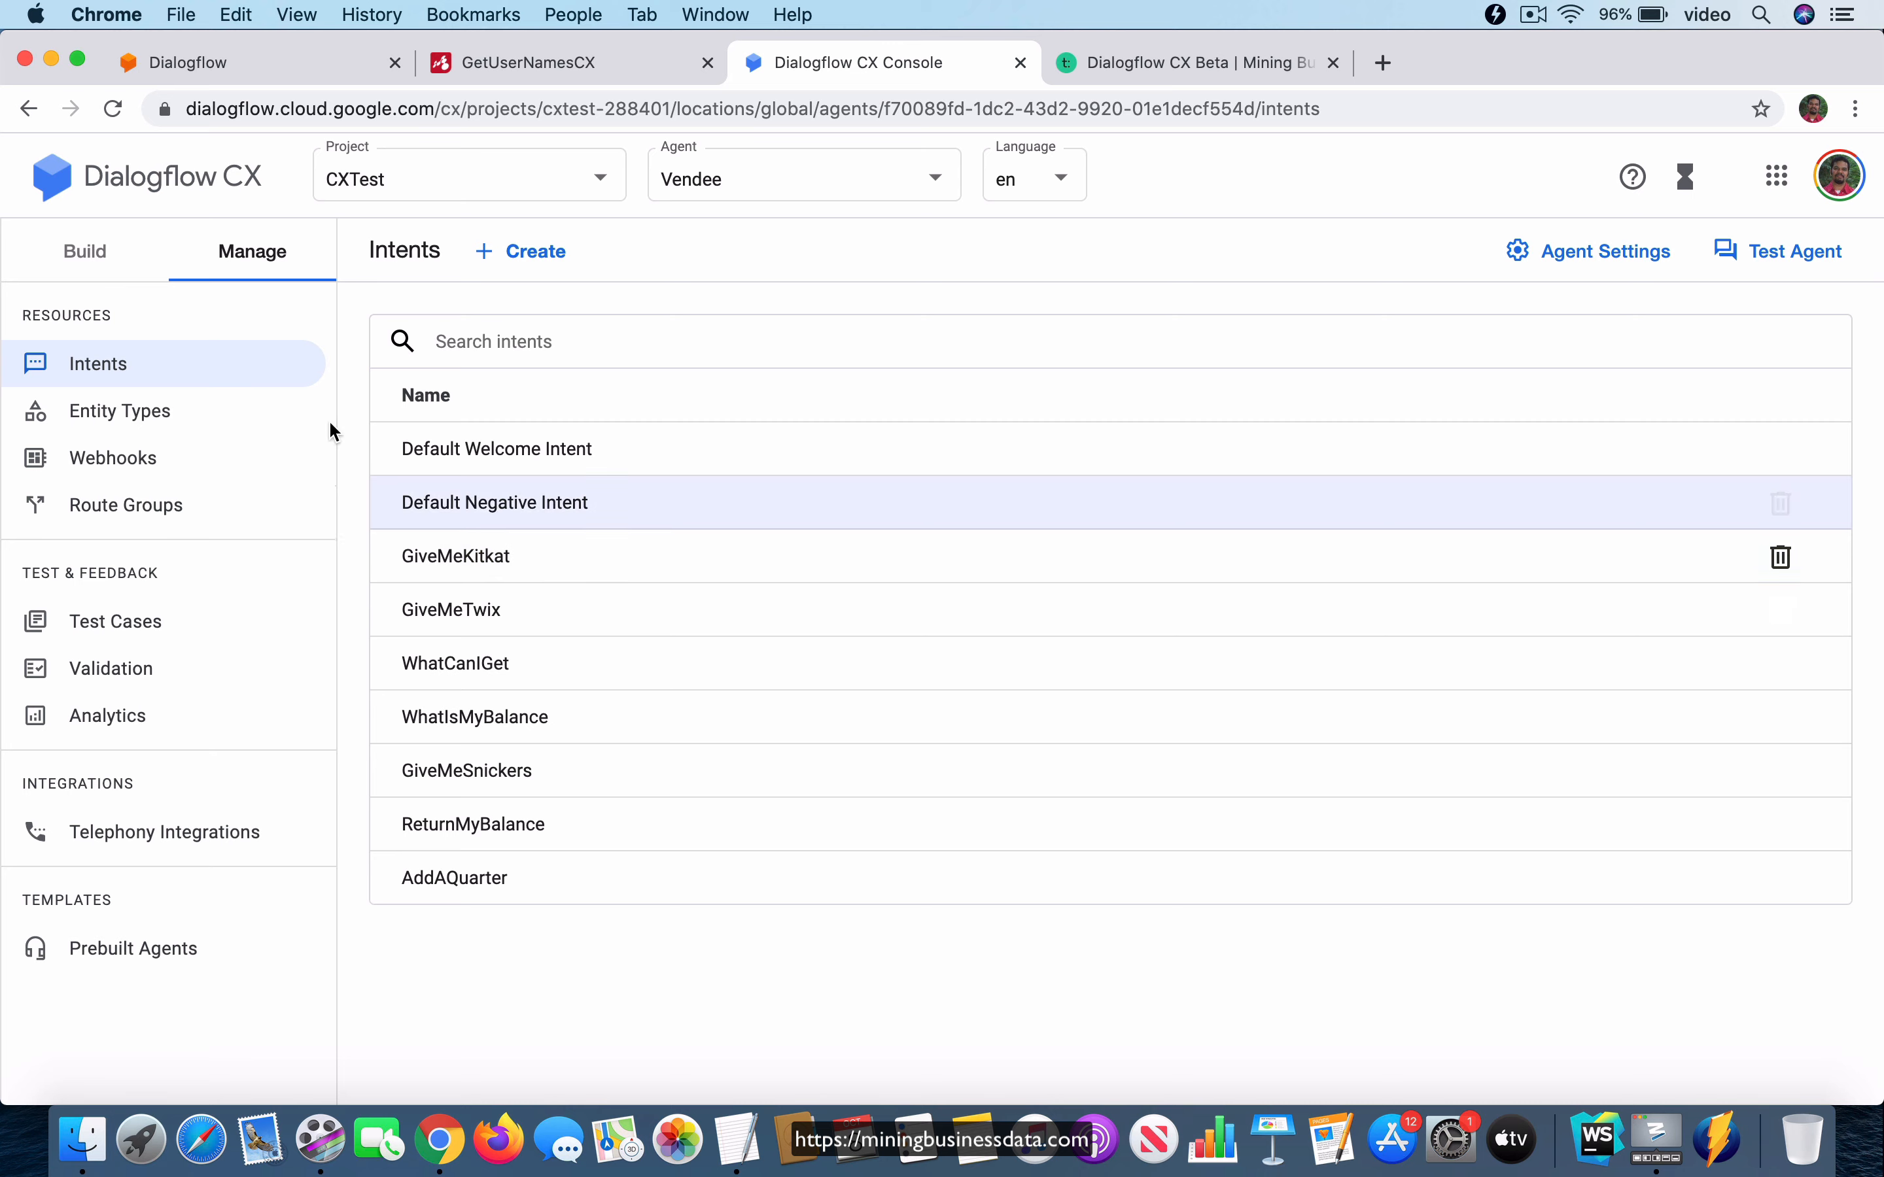
click(132, 267)
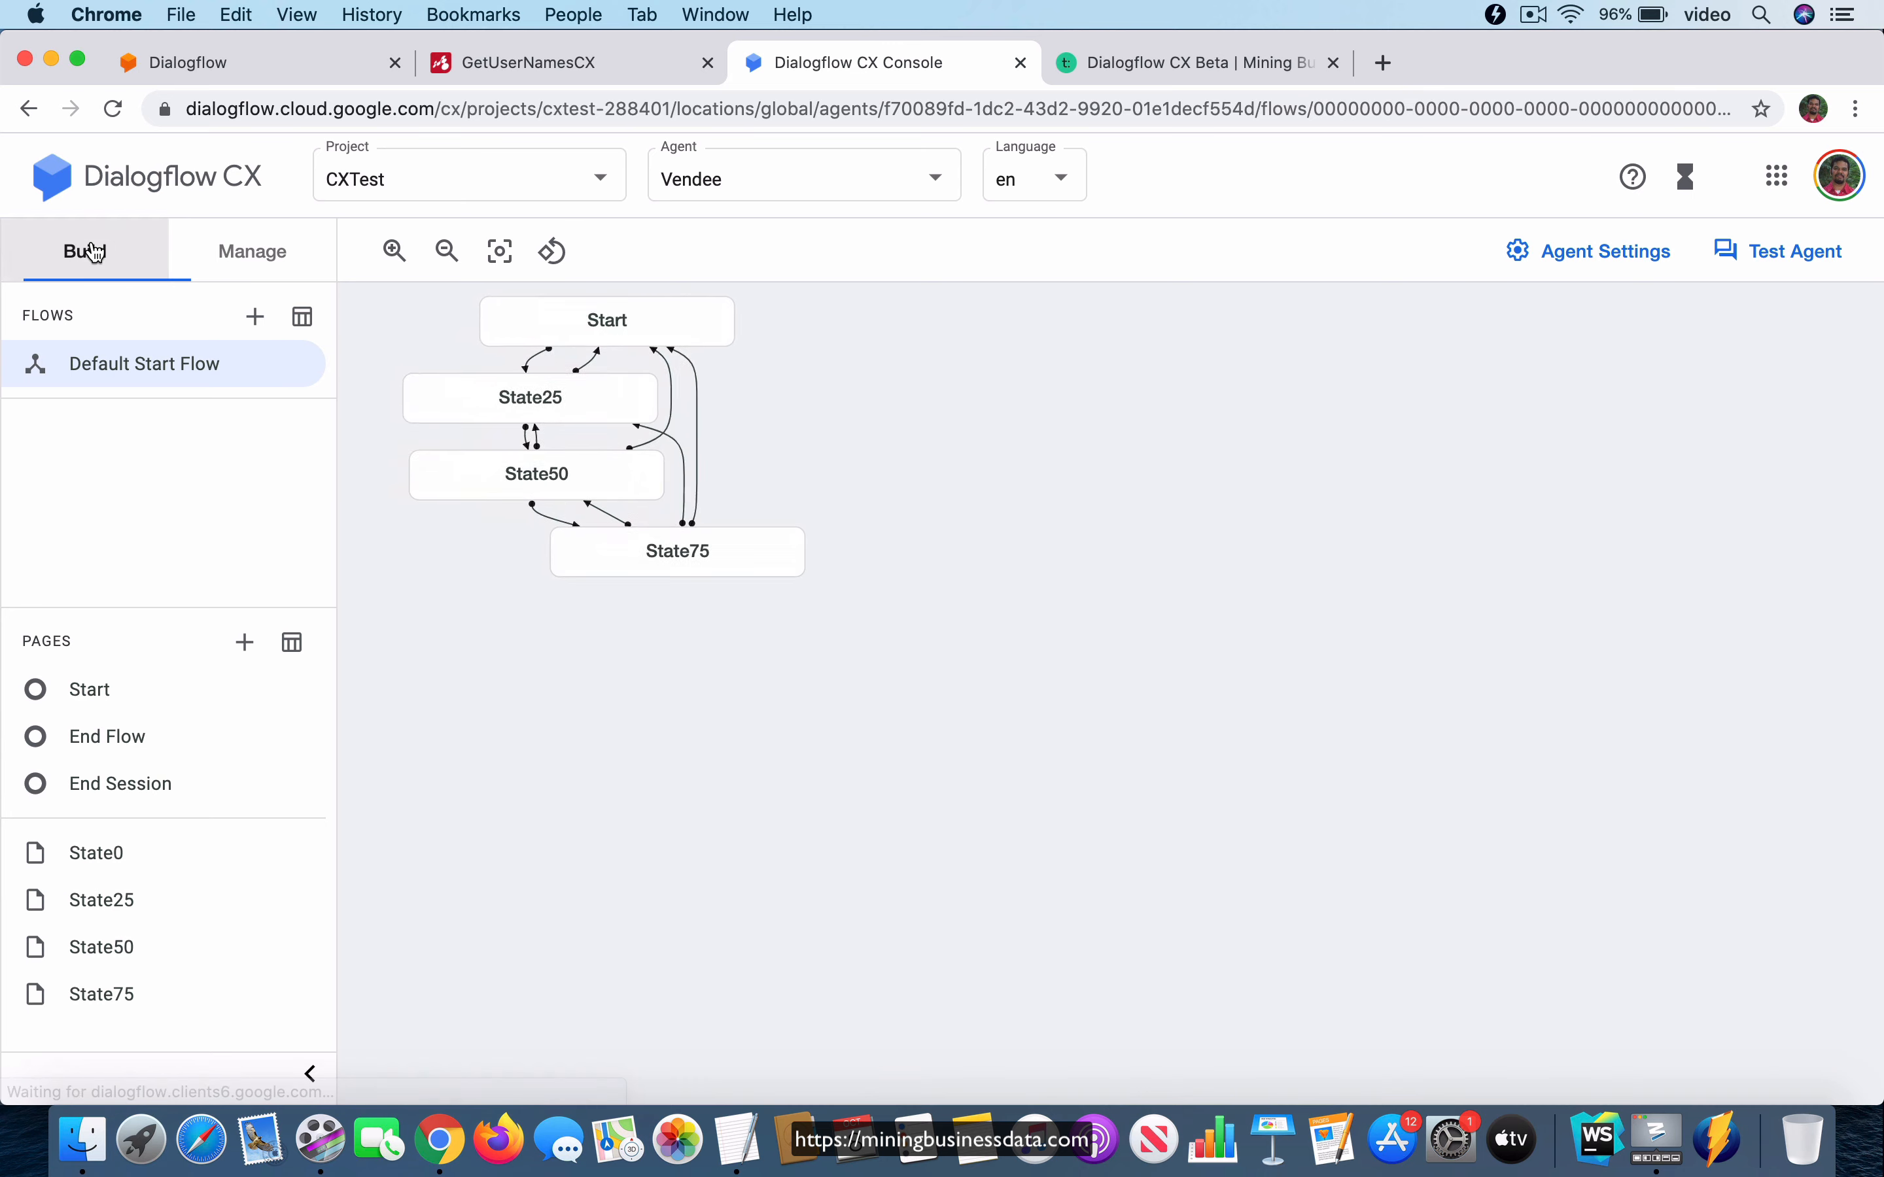
Compare the GiveMeKitkat intent routes on the Start, State25 and State50 pages, collapsing each page after viewing it.
click(1068, 389)
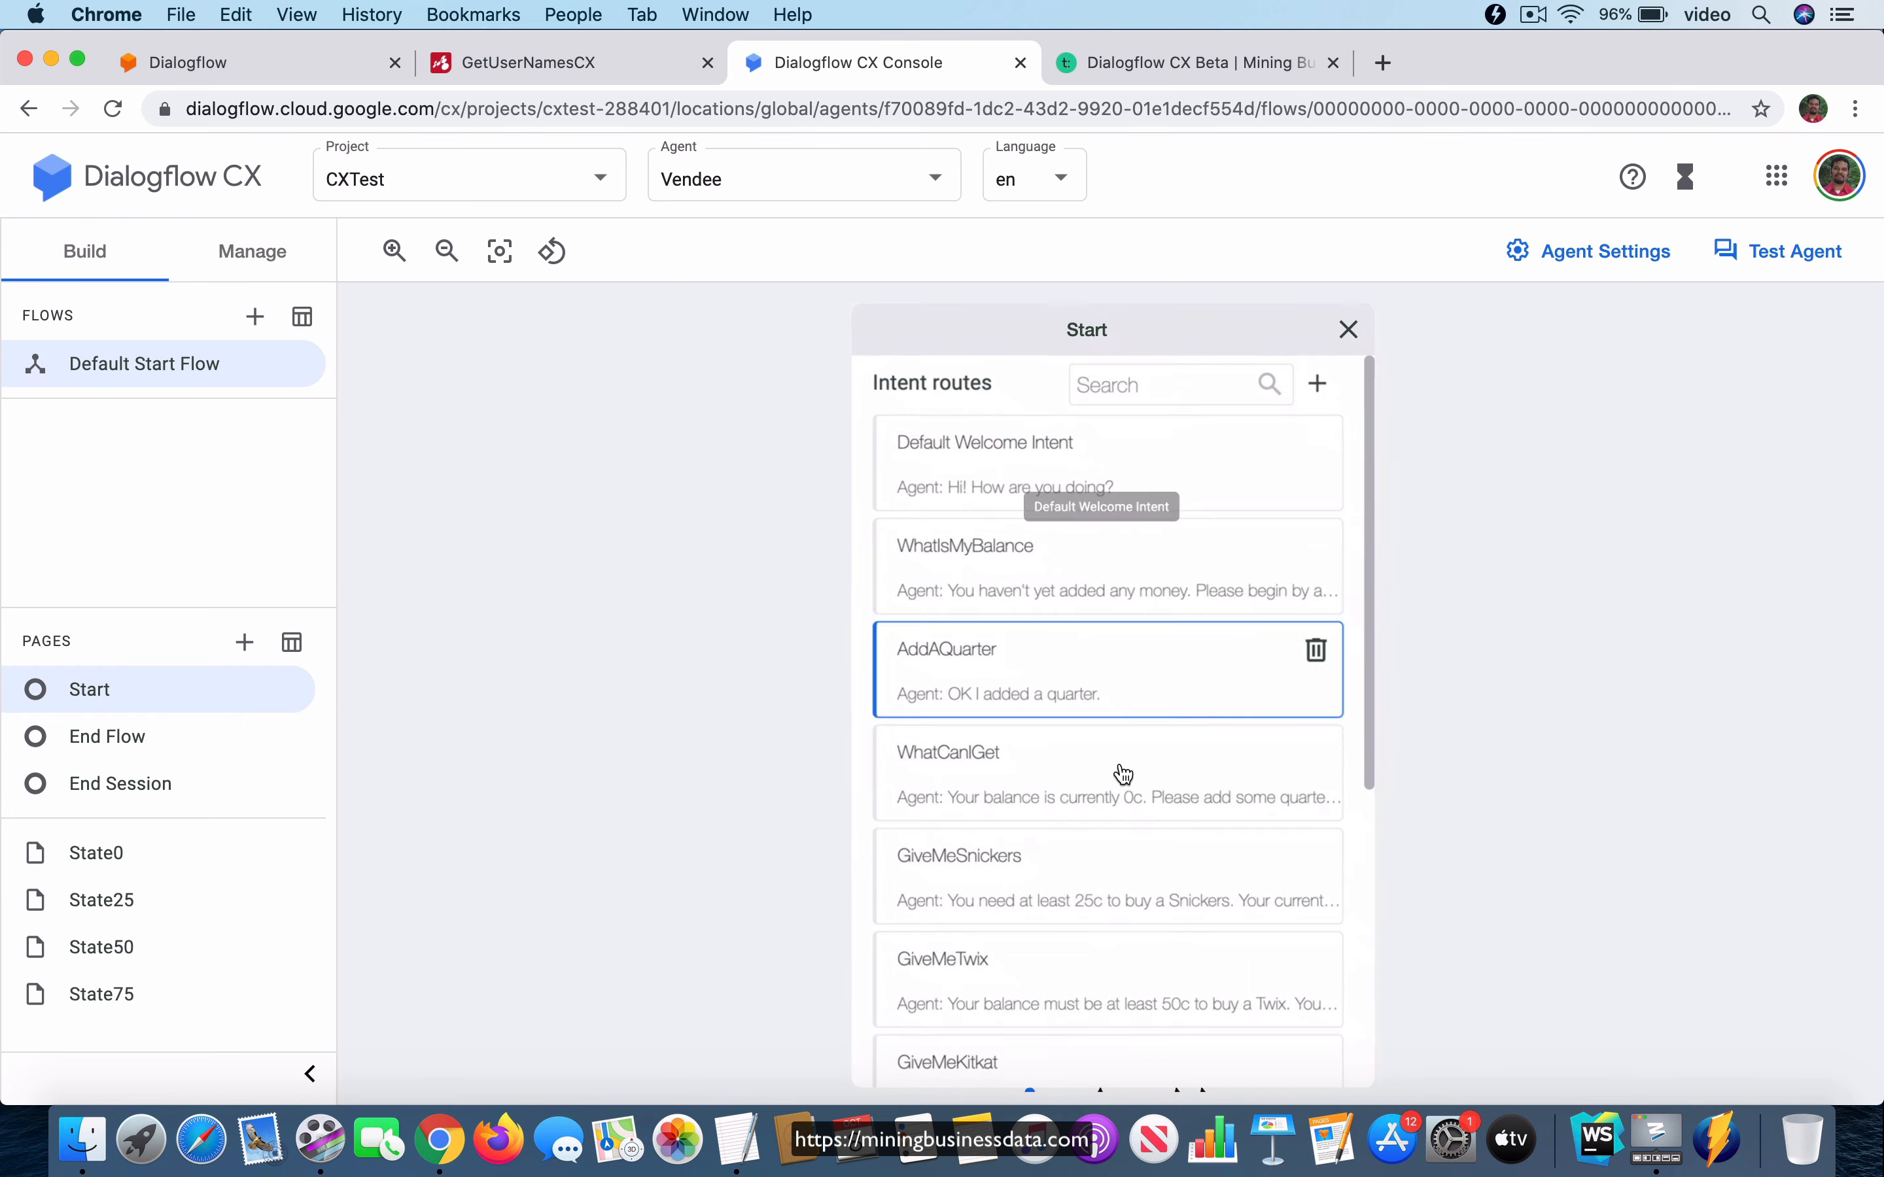
scroll(1123, 769, down, 3)
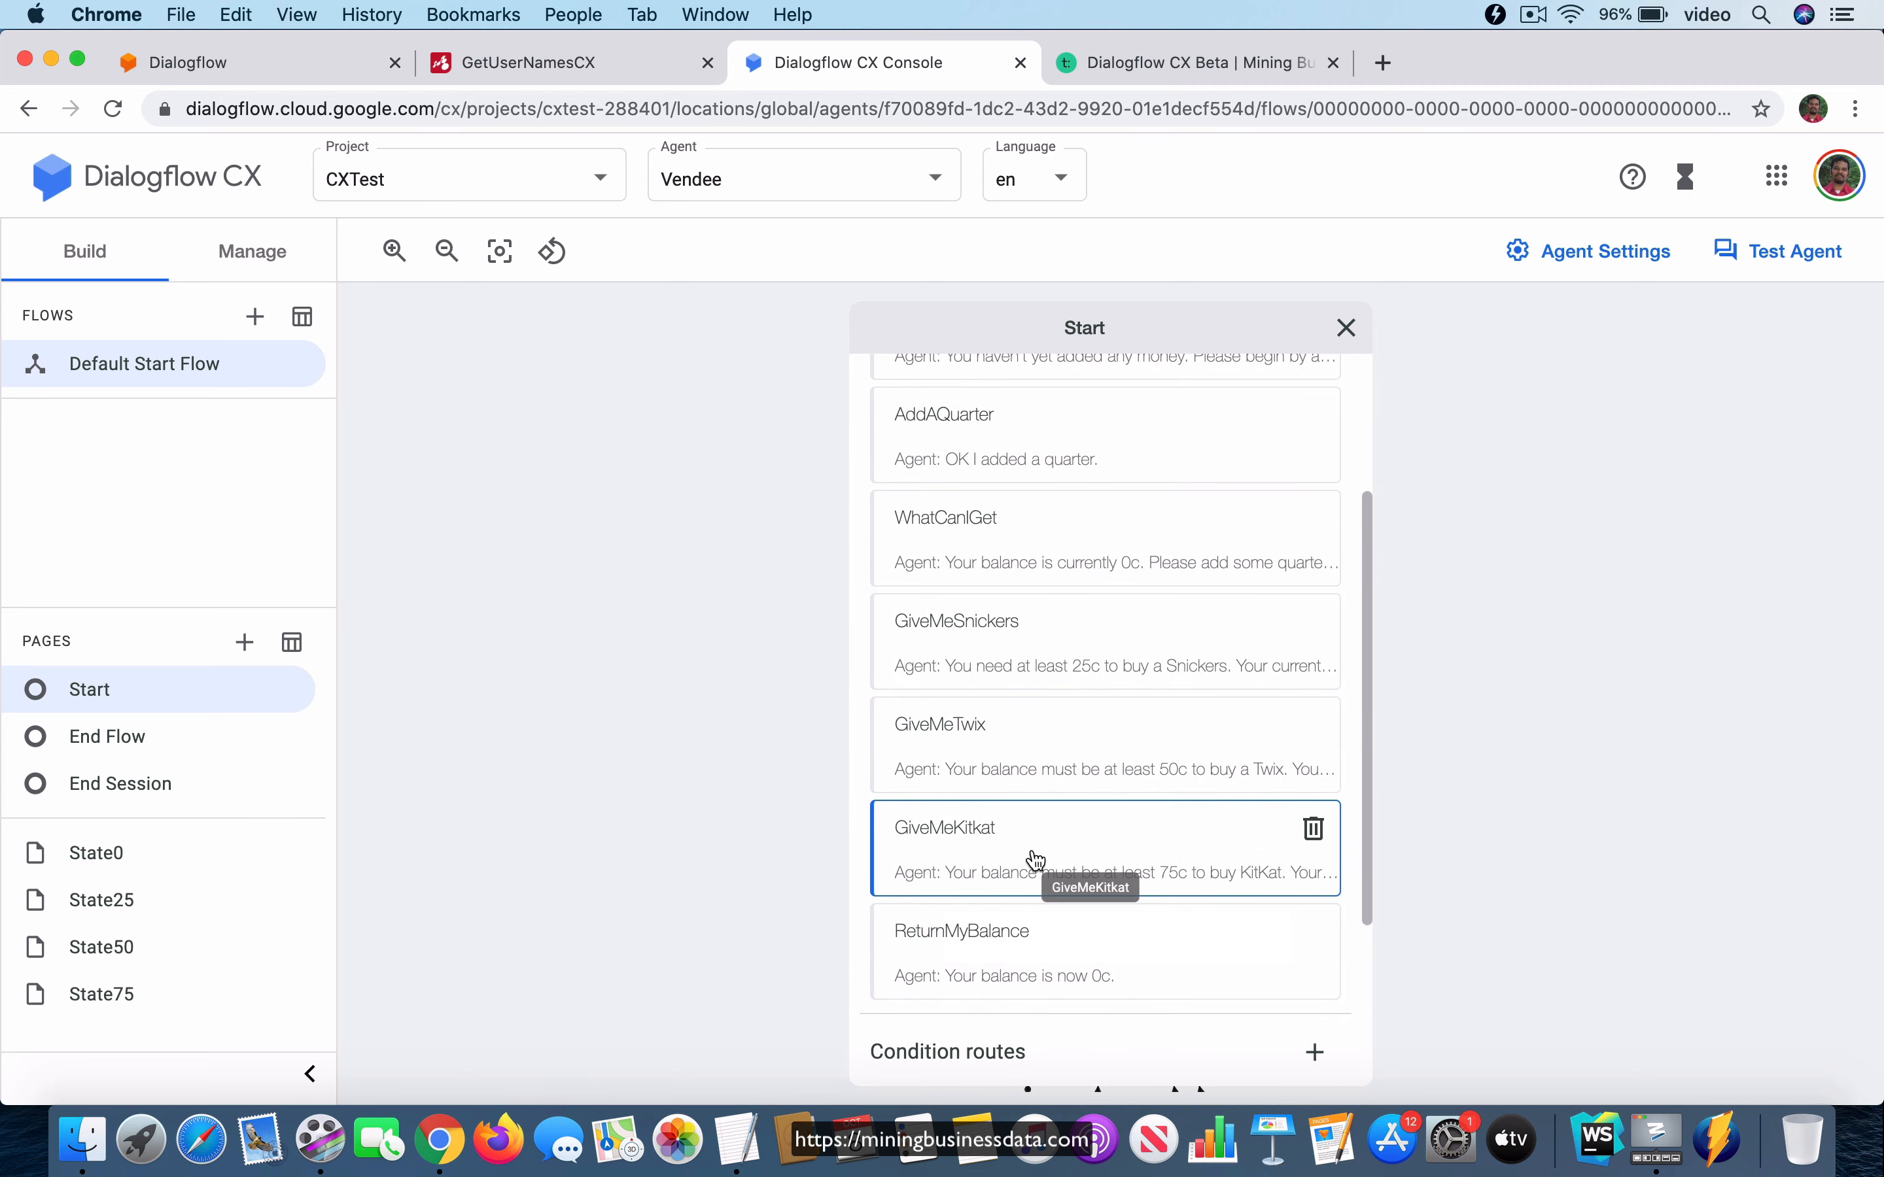
click(1119, 336)
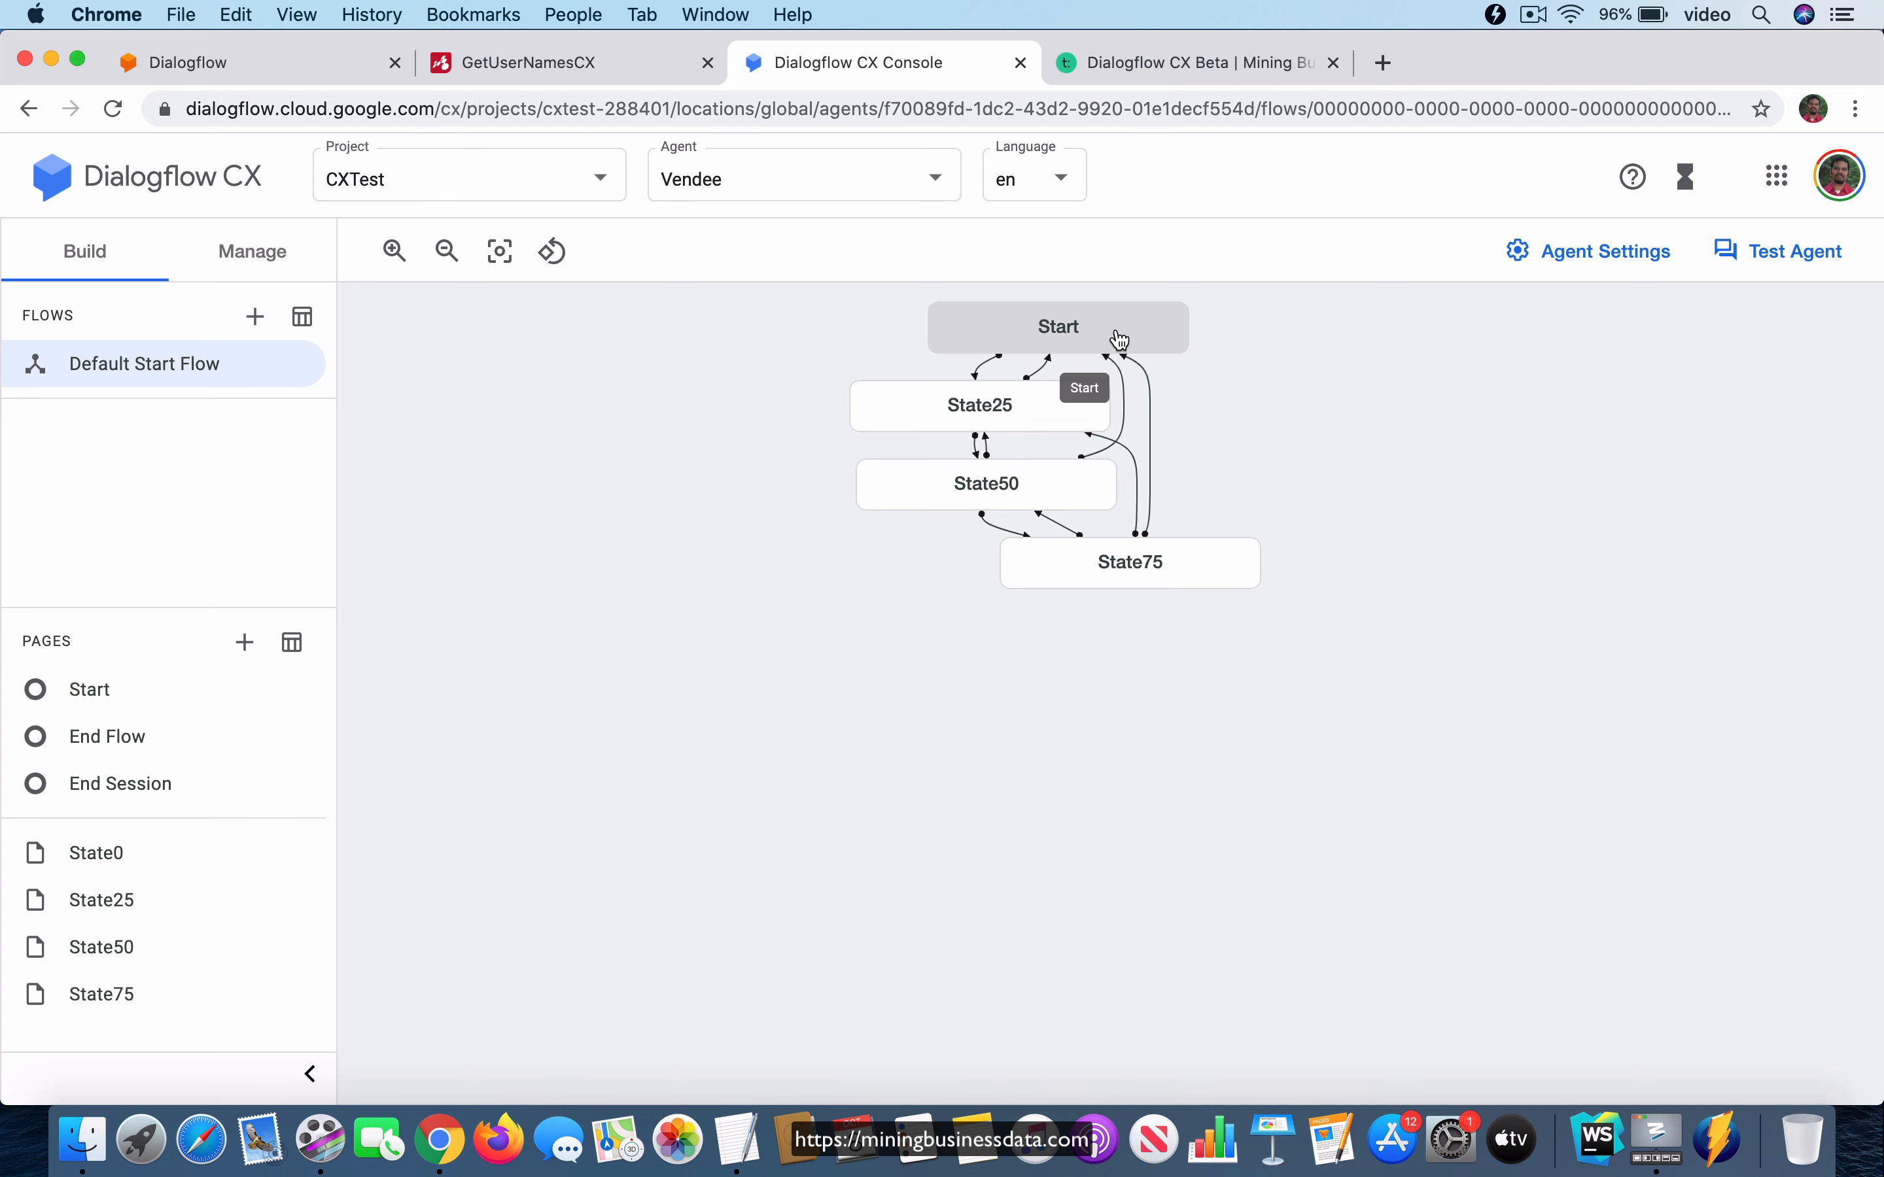
click(965, 427)
scroll(1088, 812, down, 3)
scroll(1086, 812, down, 2)
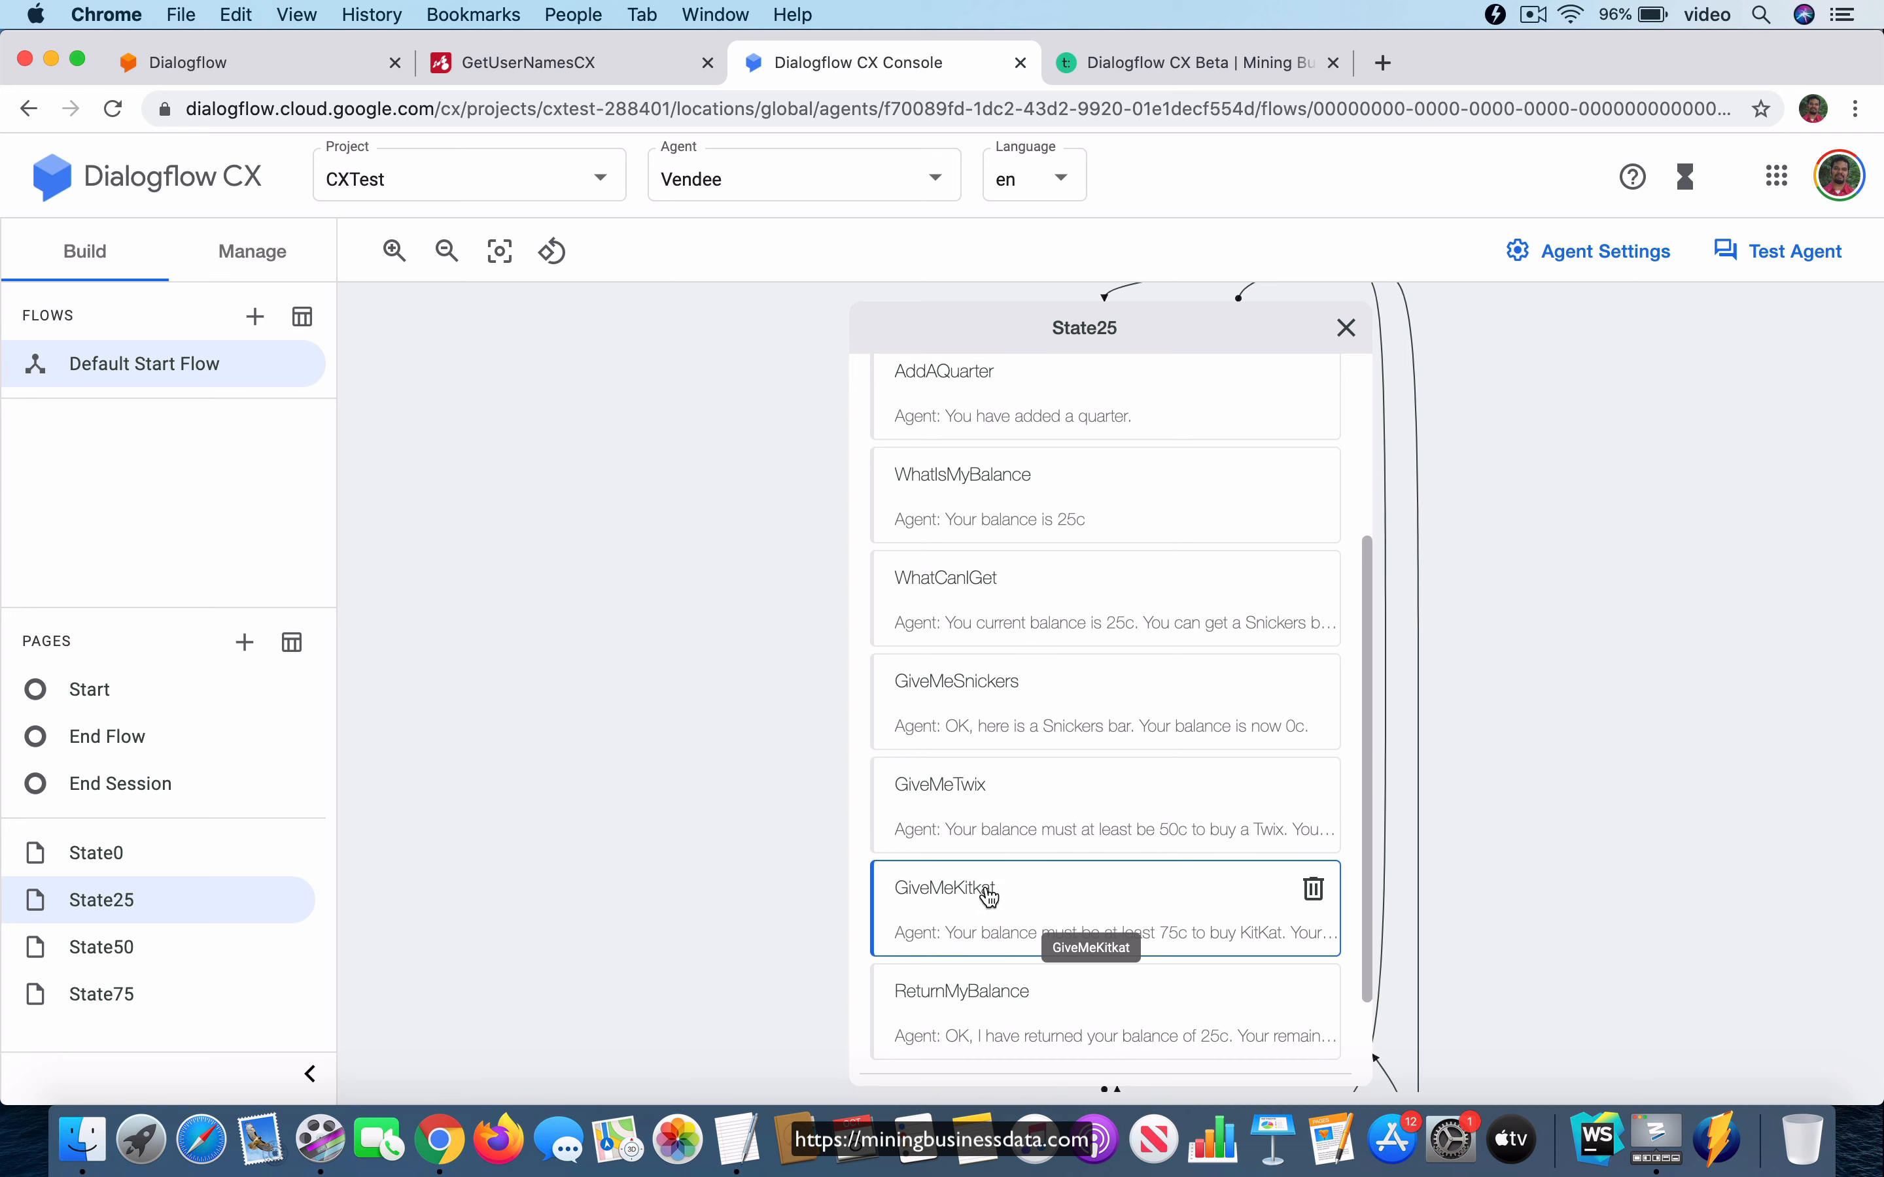
click(1106, 343)
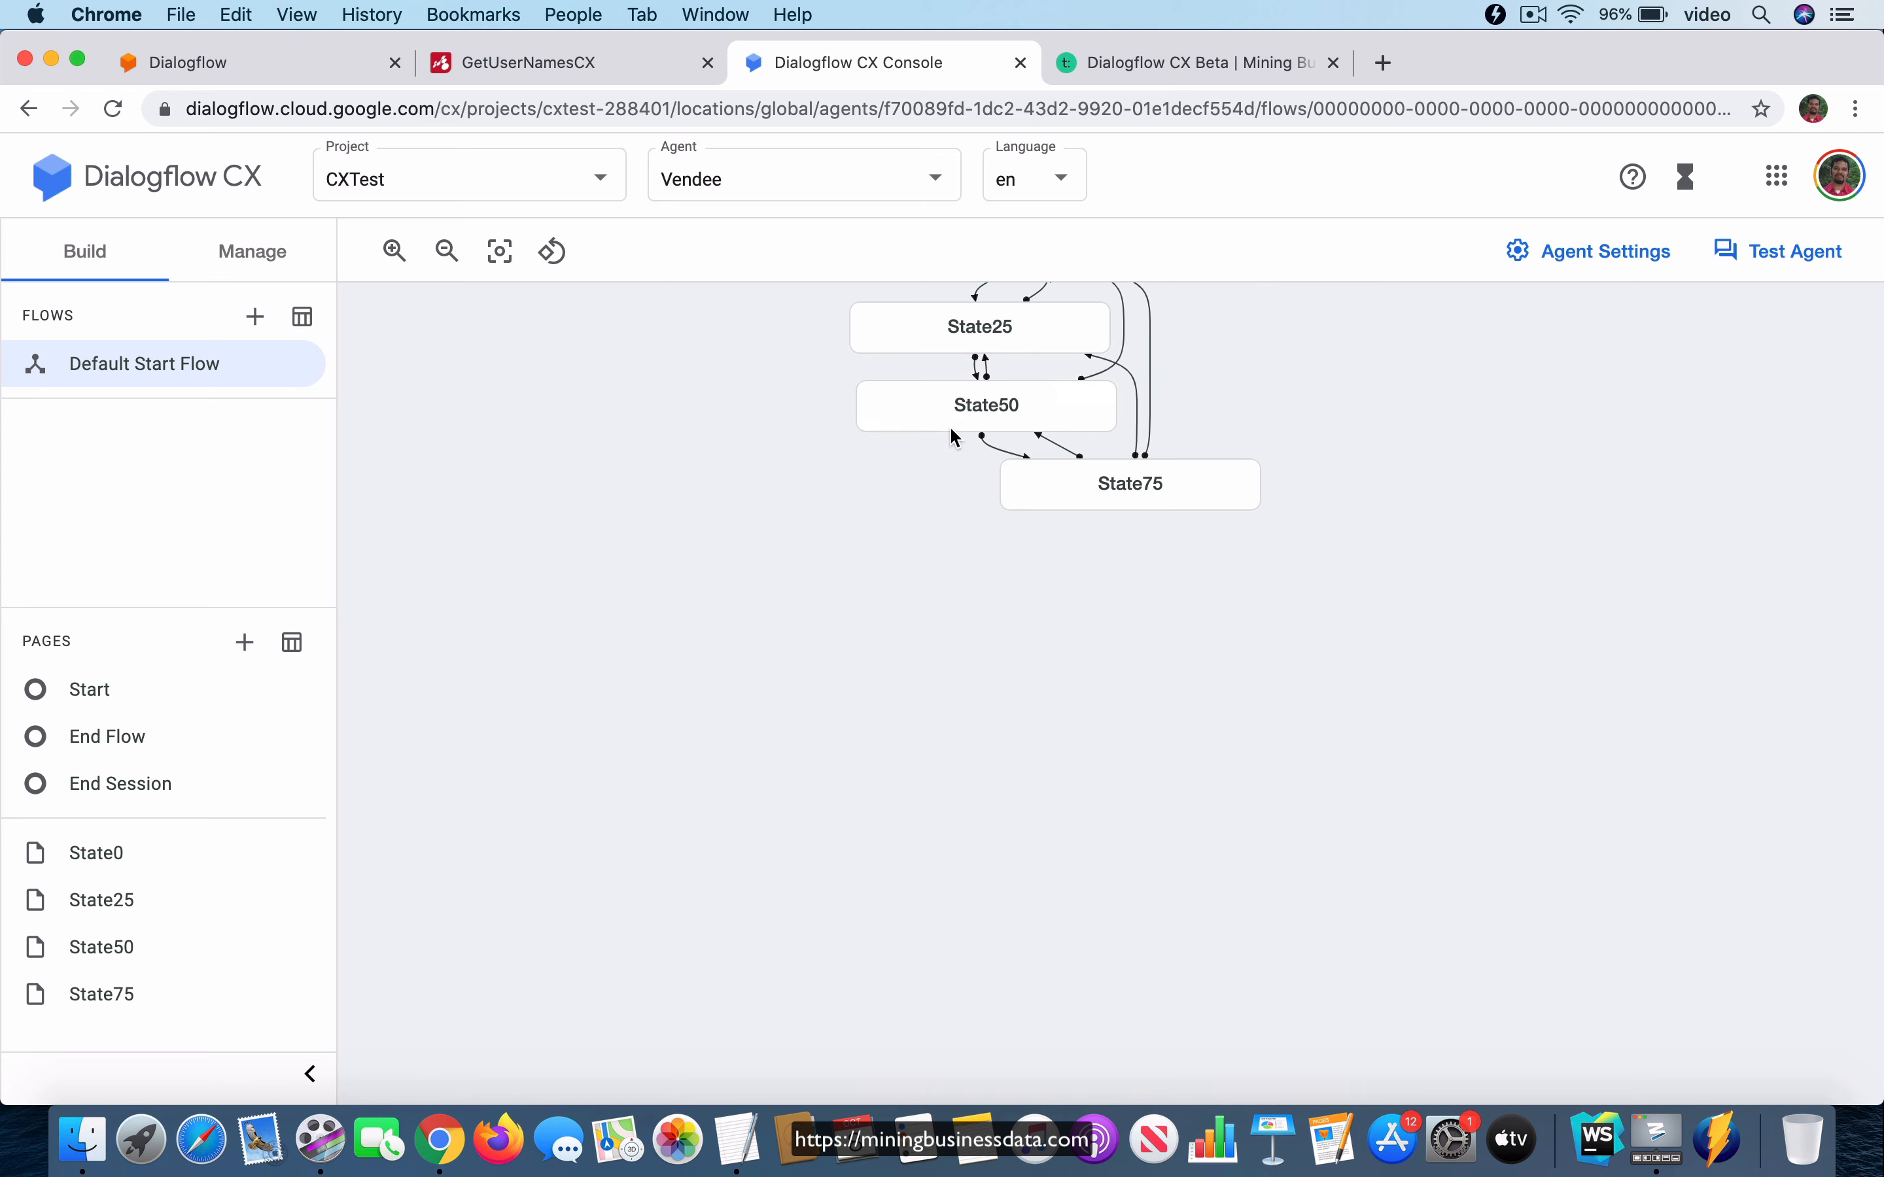
click(965, 413)
scroll(1078, 851, down, 5)
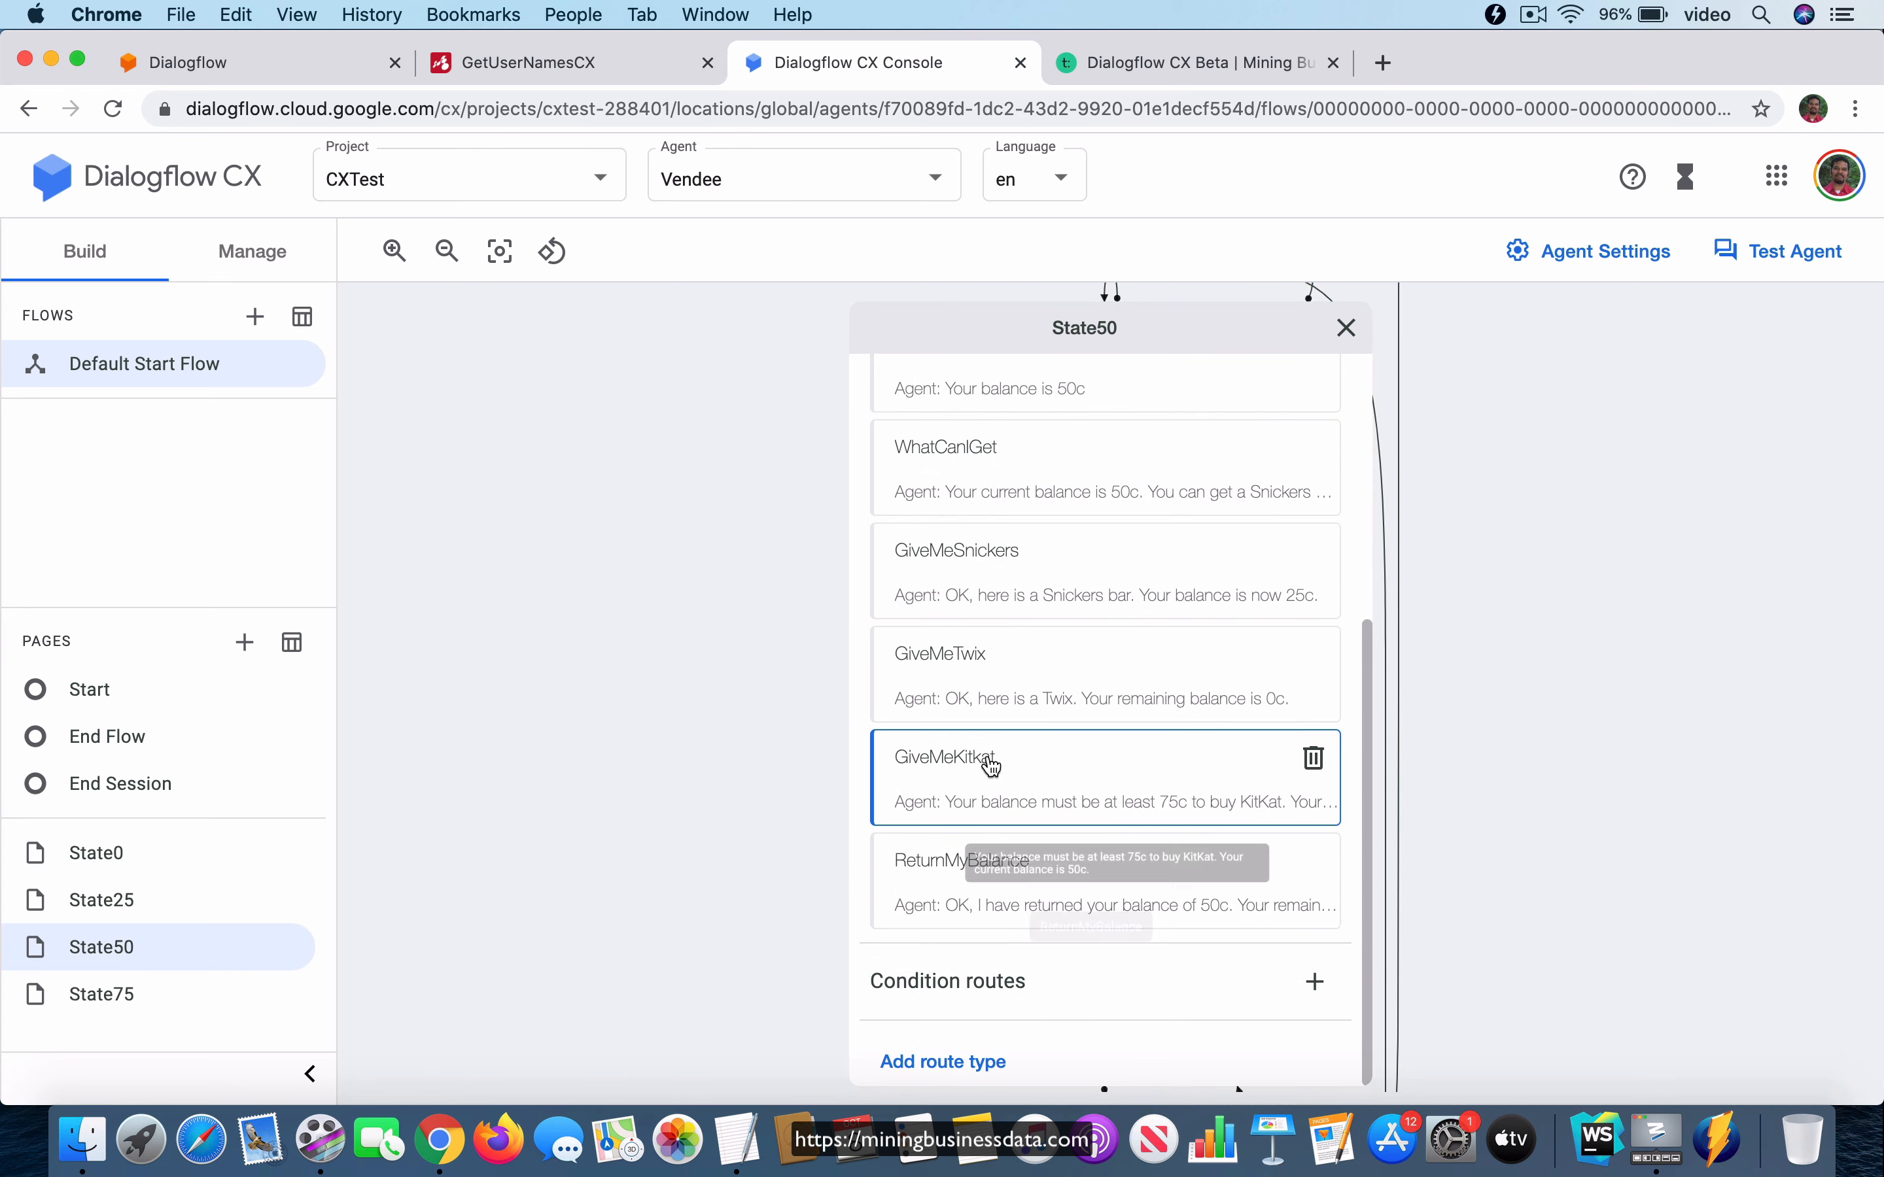
scroll(996, 761, up, 4)
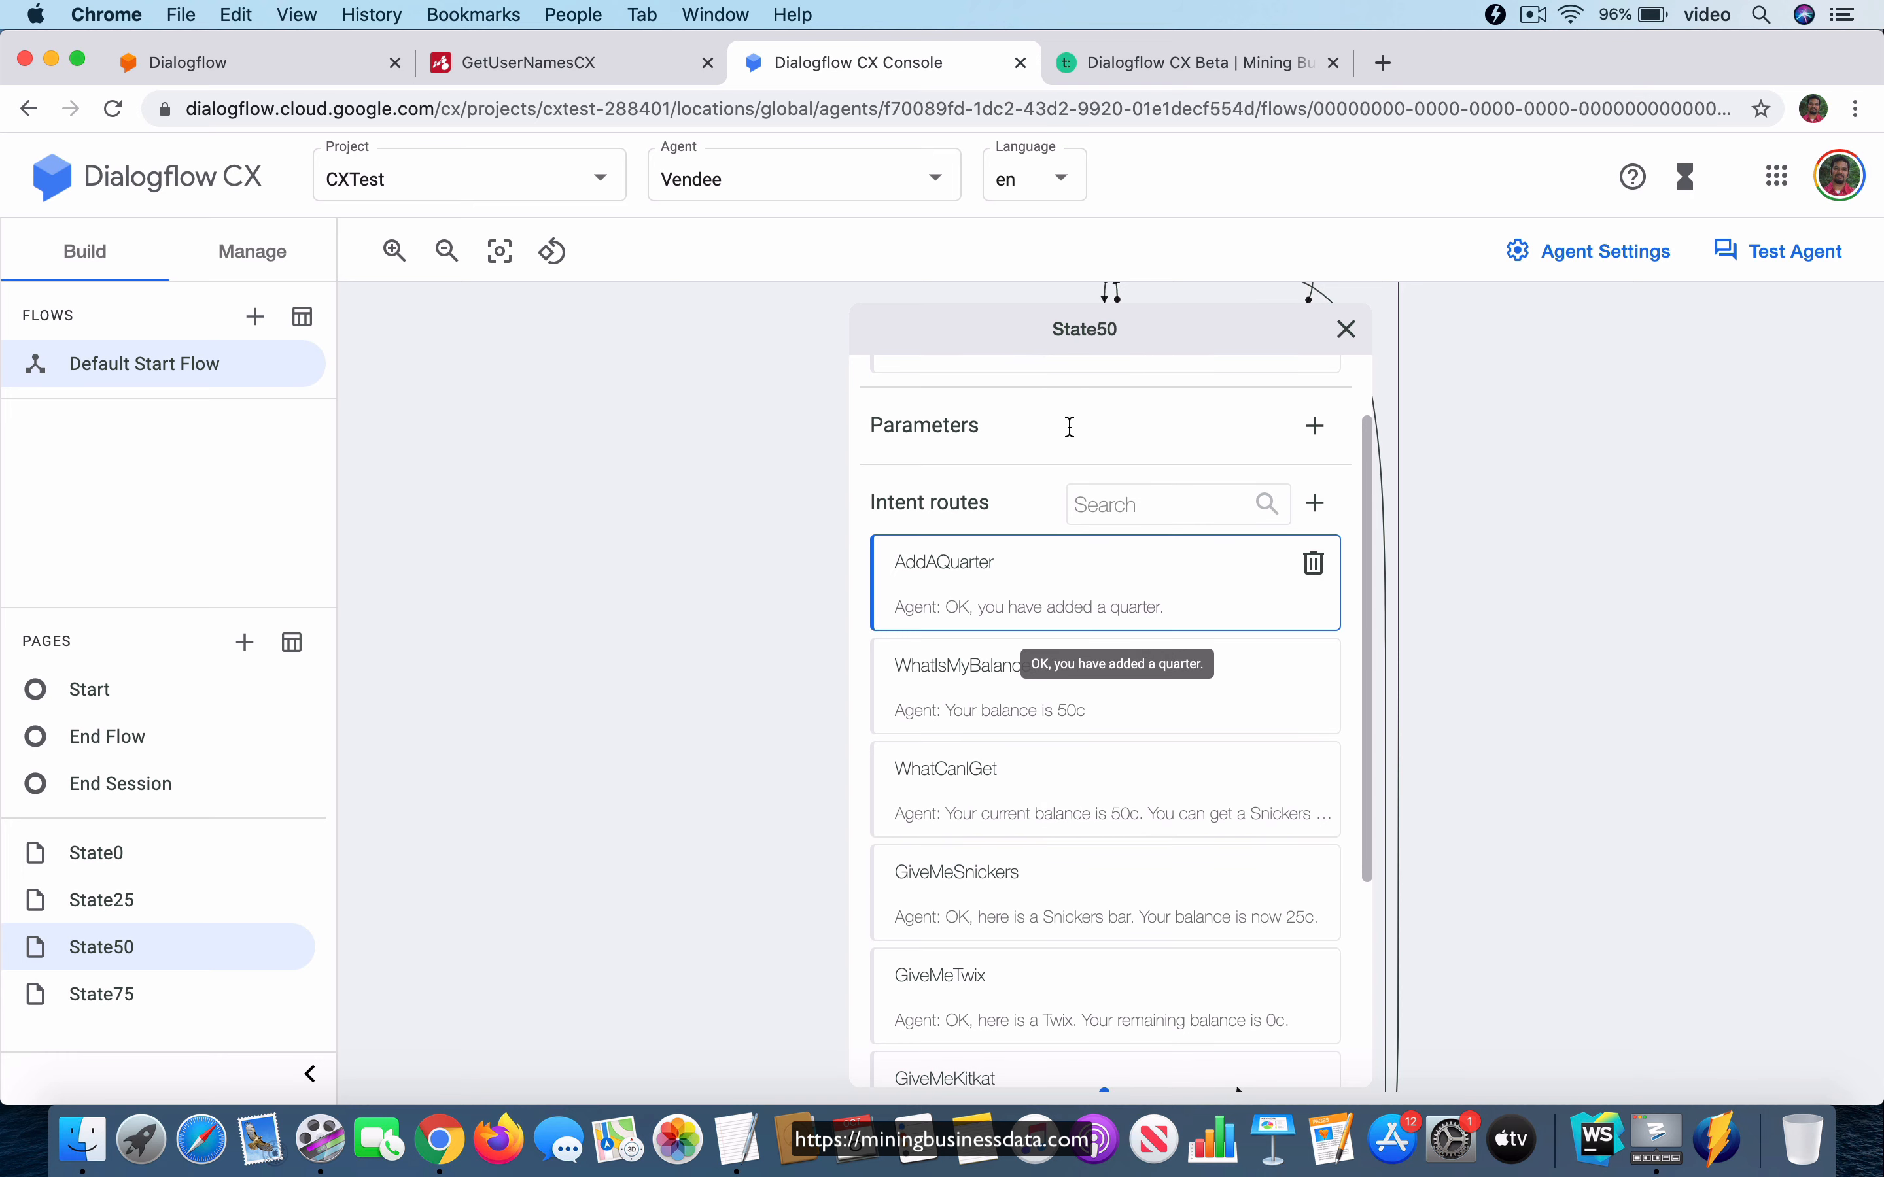
click(1051, 325)
Examine the condition, fulfillment and page transition of the State75 page's GiveMeKitkat intent route, and close the route and page.
click(1106, 401)
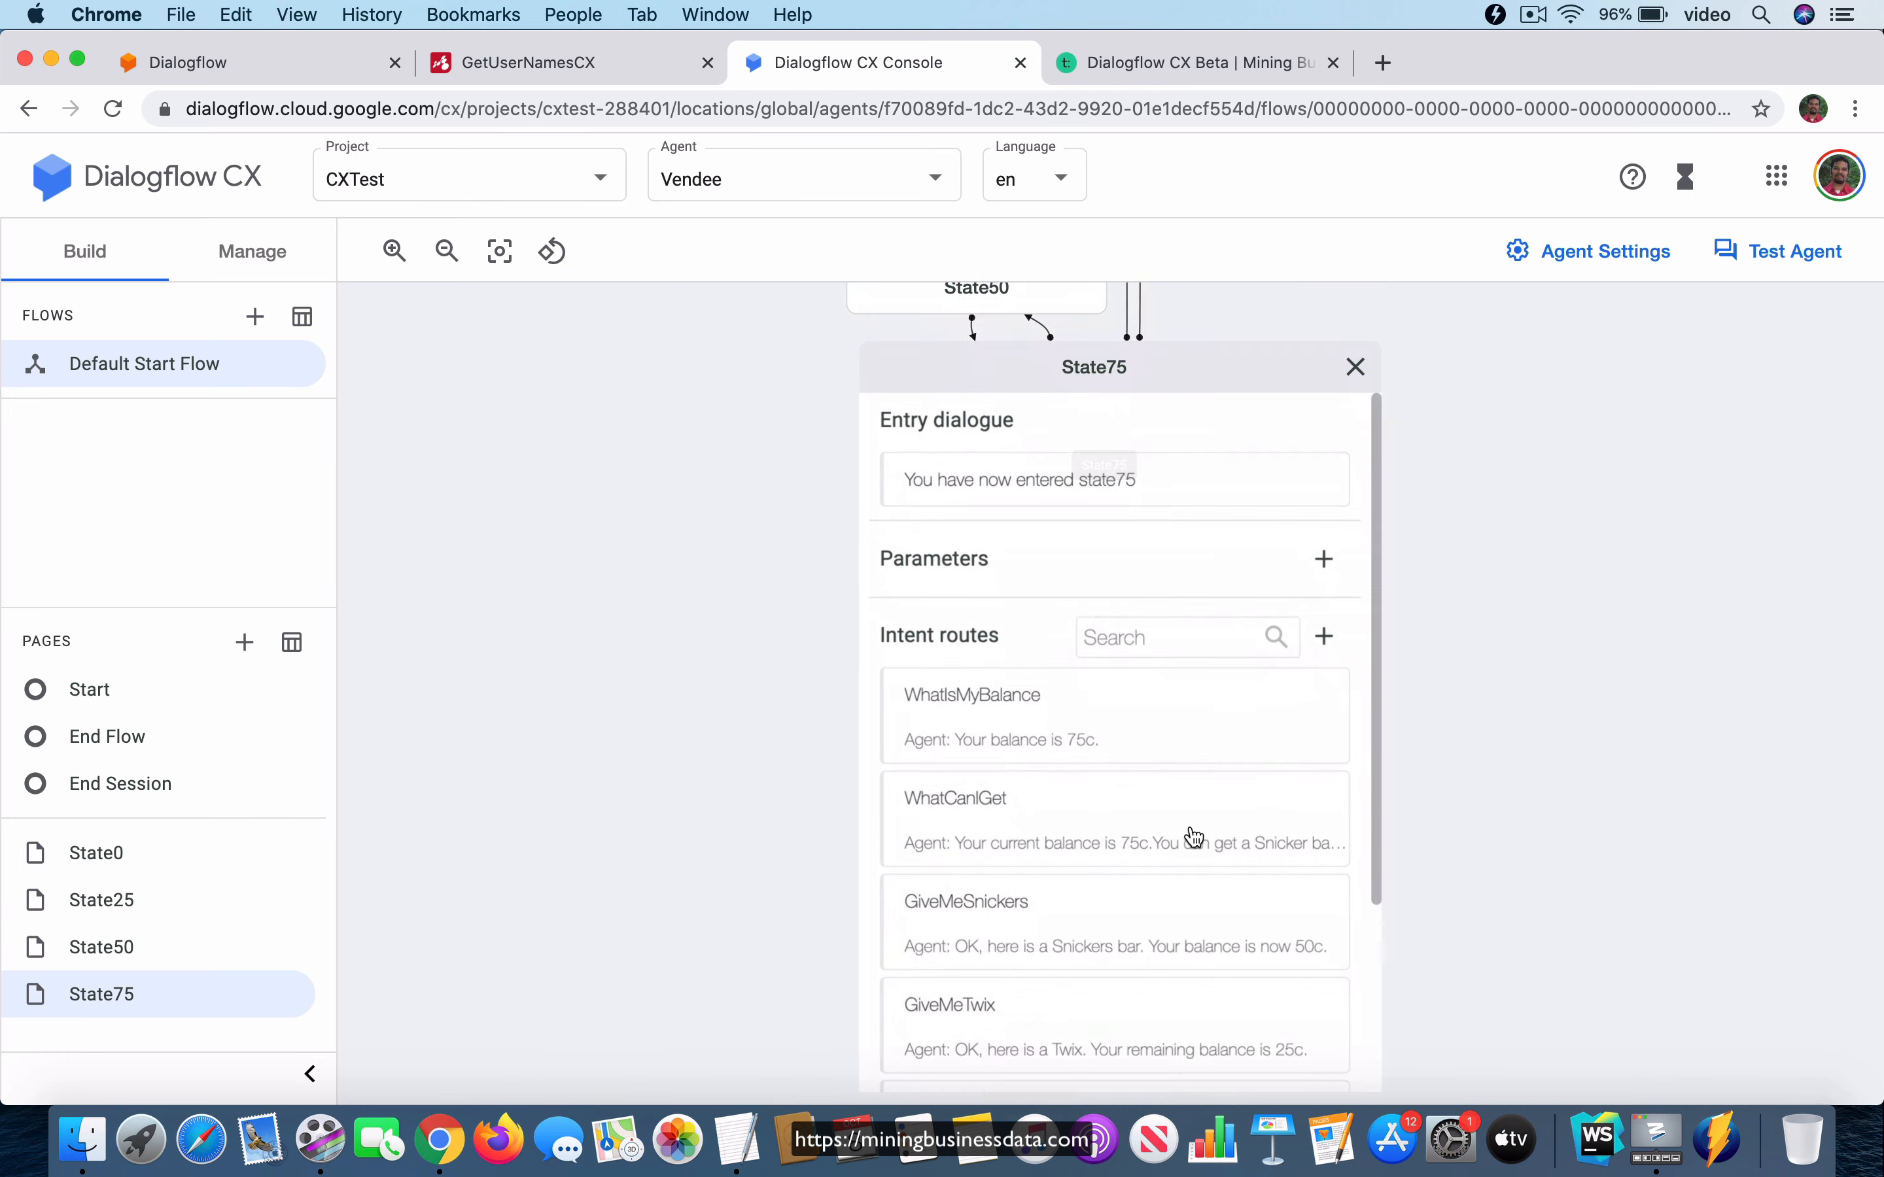
scroll(1189, 833, down, 8)
click(1038, 778)
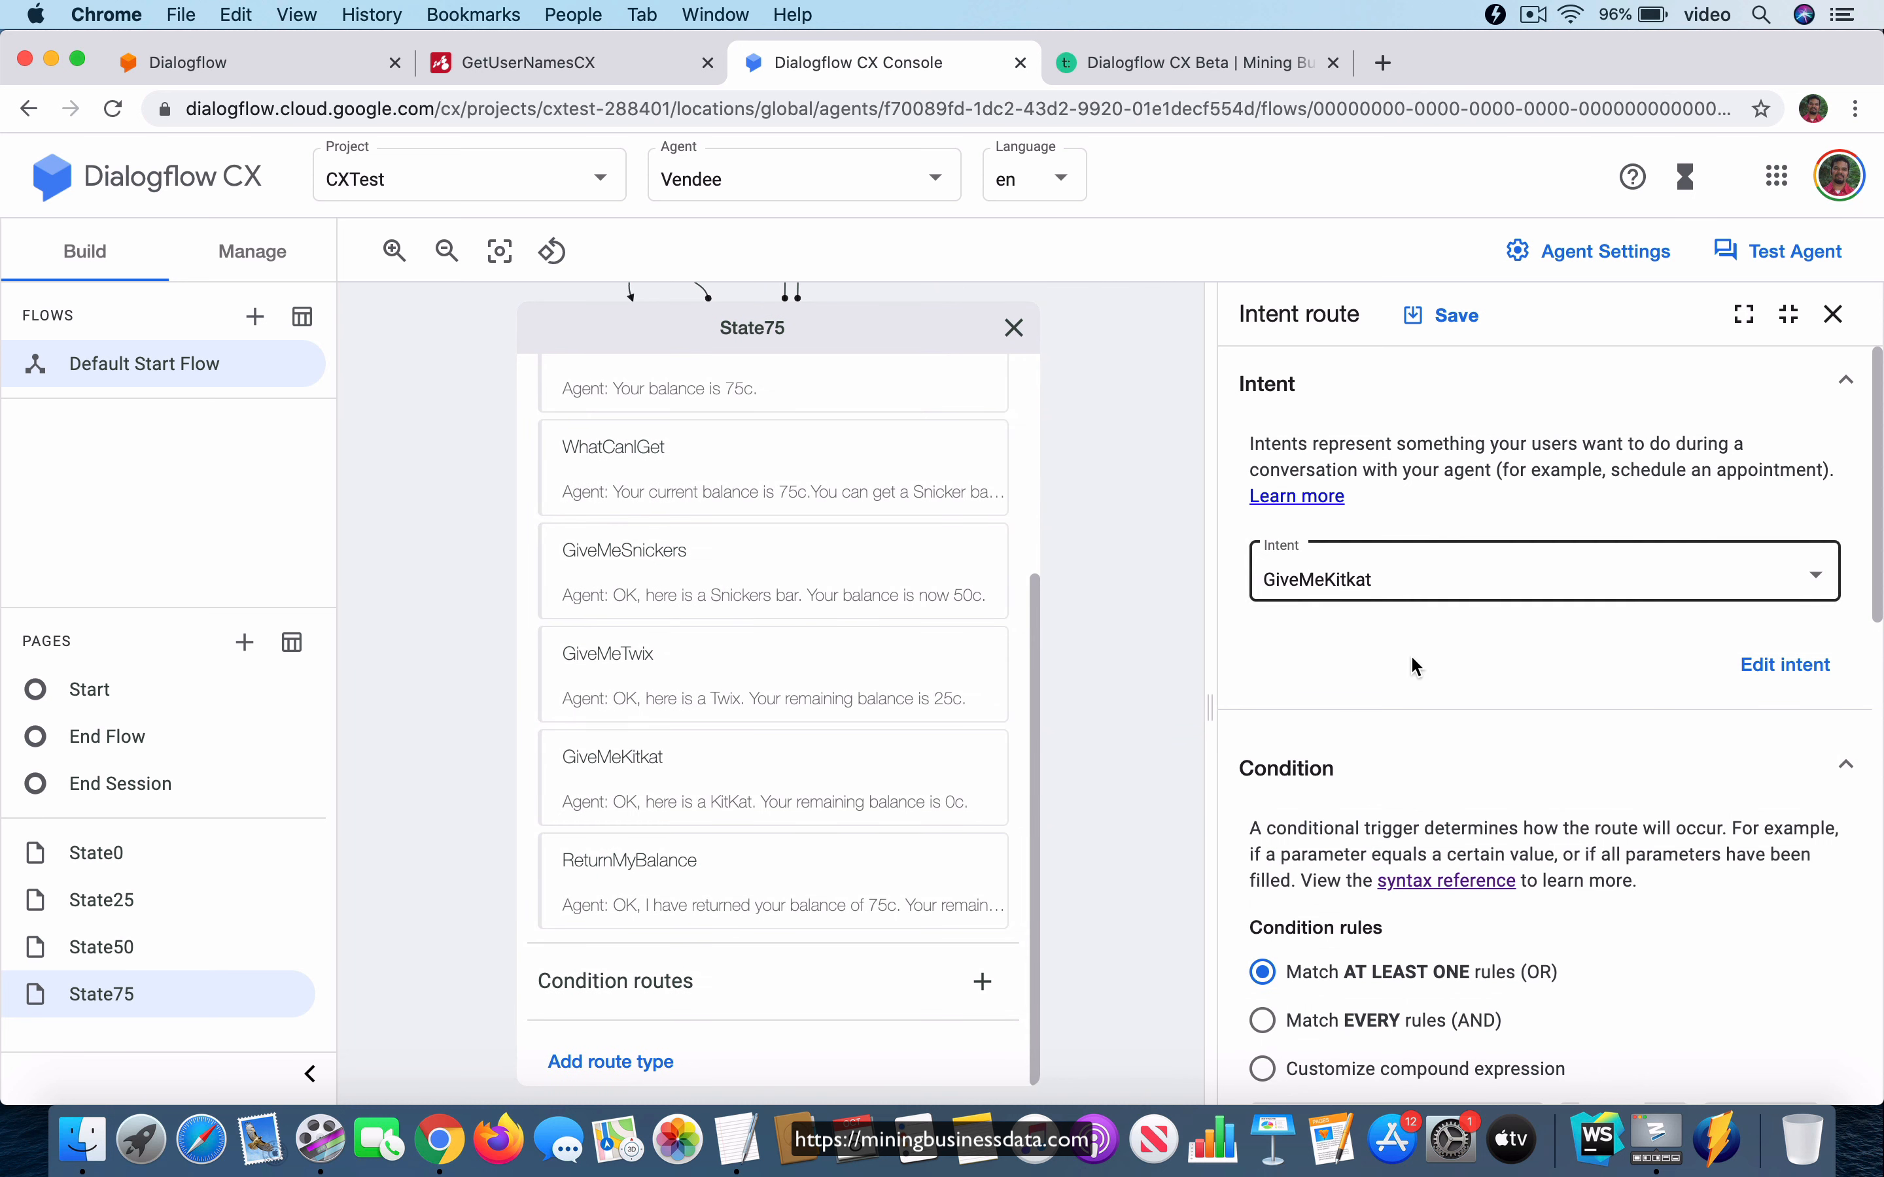
scroll(1492, 709, down, 3)
scroll(1493, 712, down, 2)
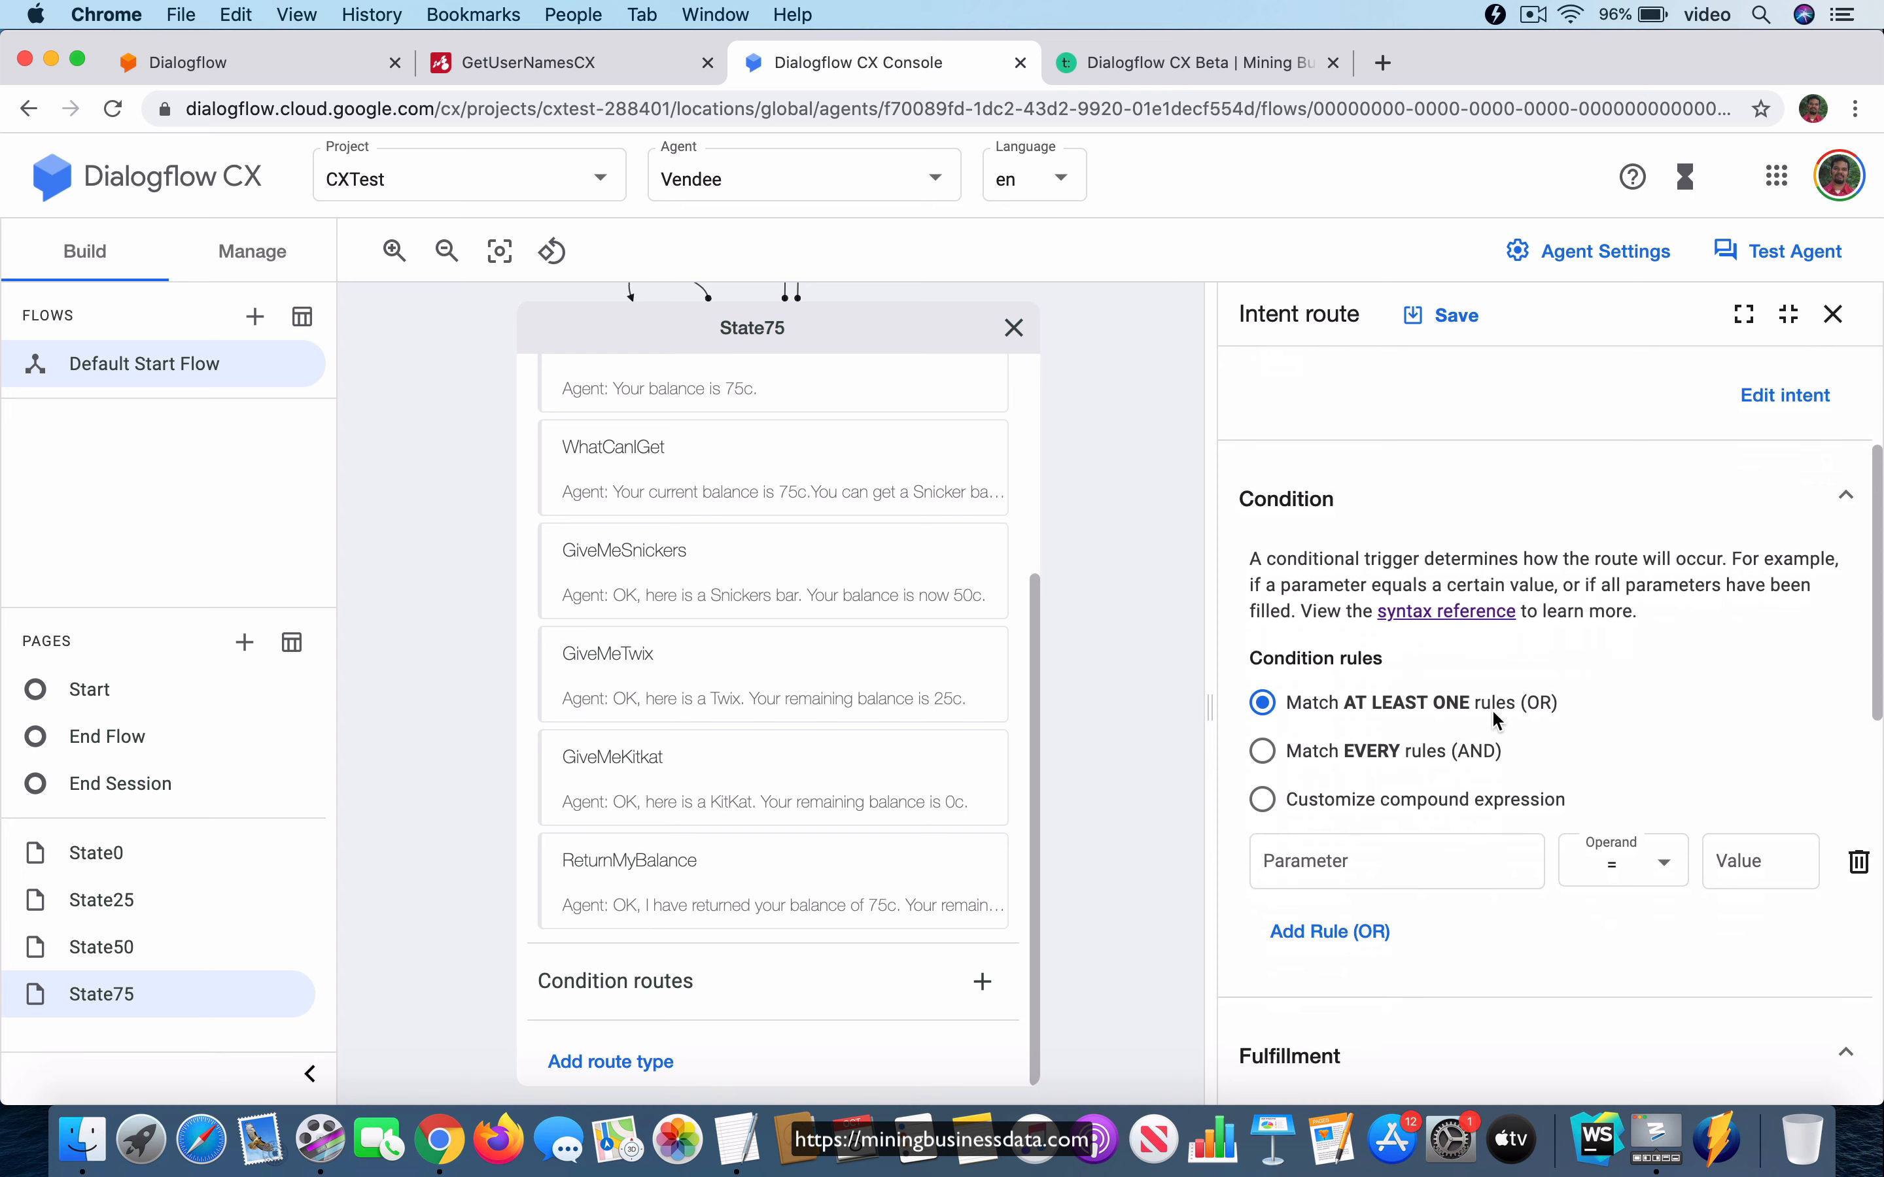
scroll(1493, 712, up, 5)
scroll(1491, 708, down, 1)
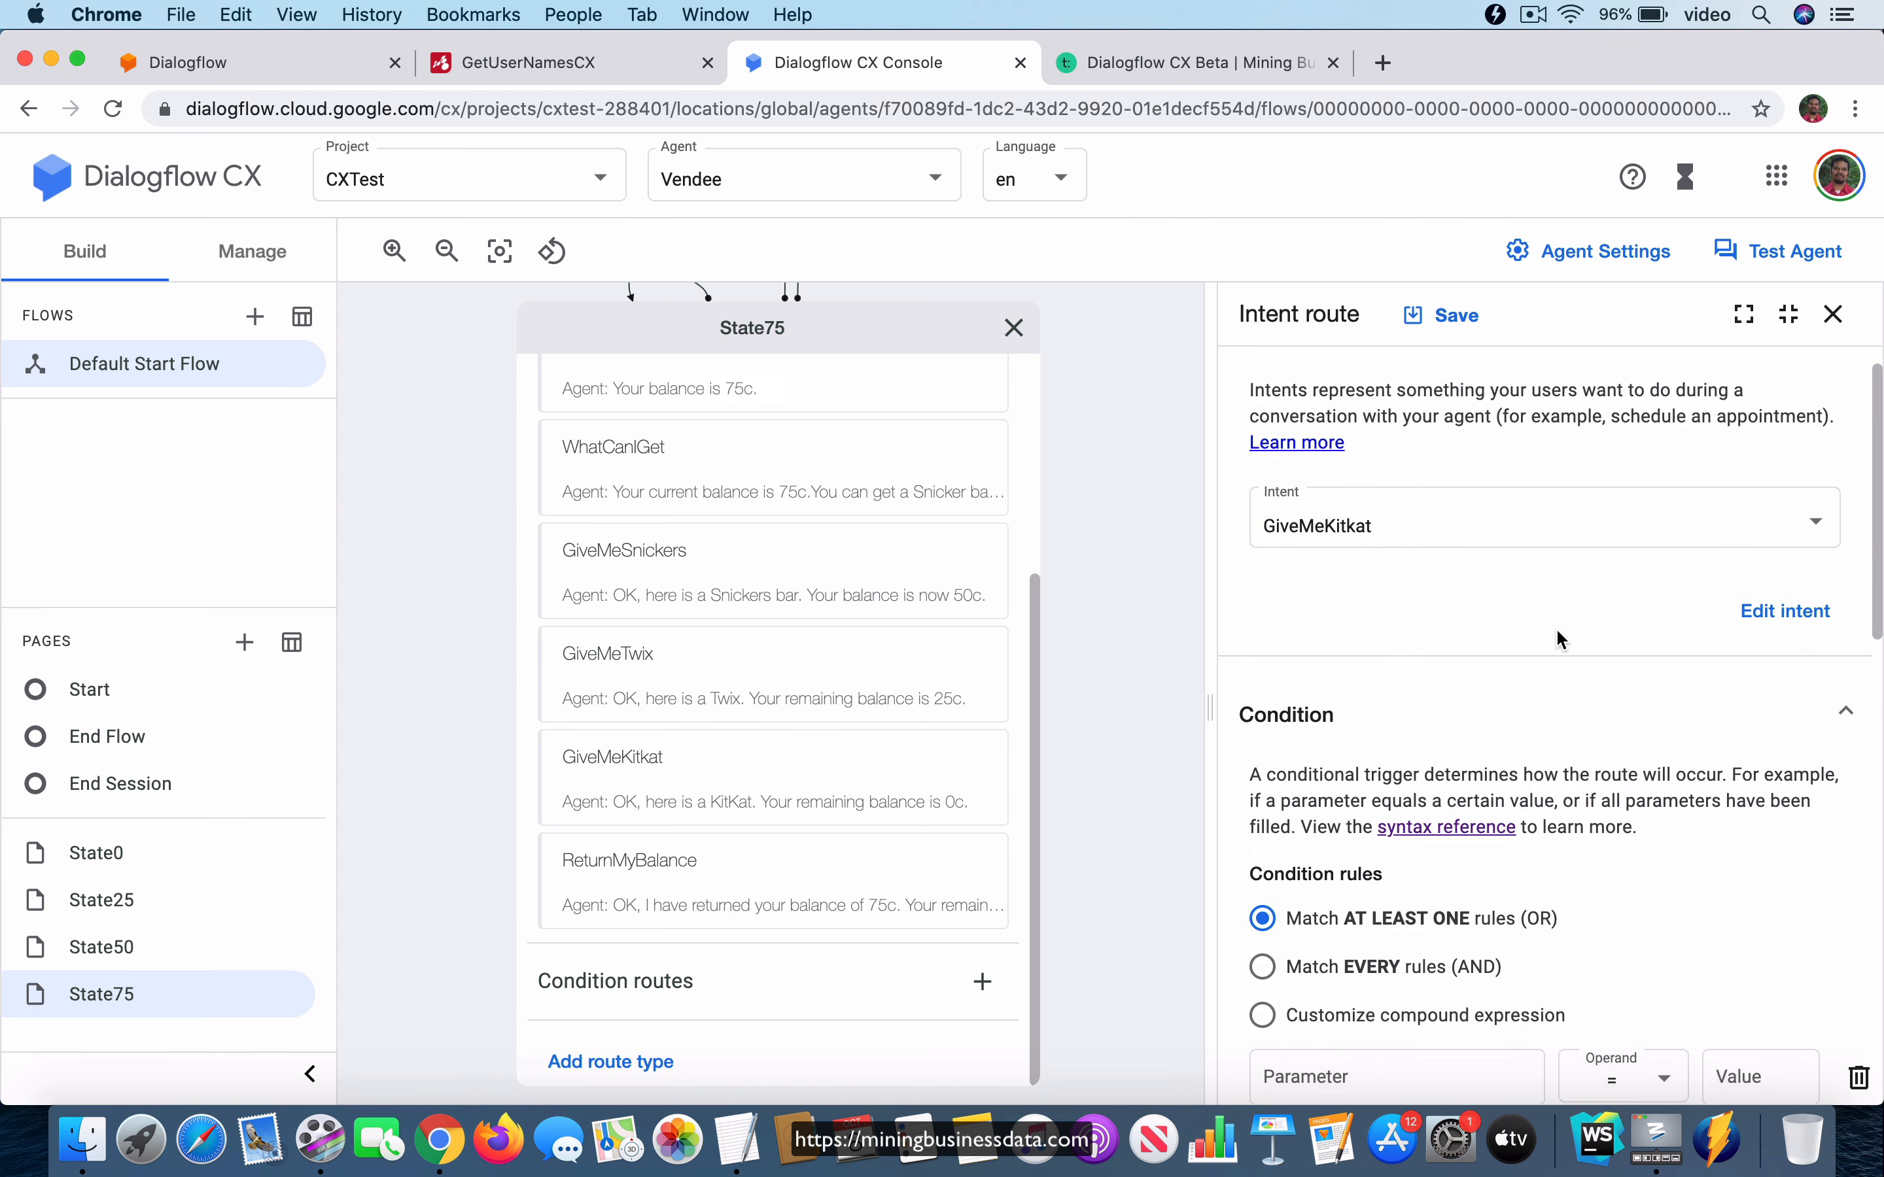
scroll(1555, 639, down, 10)
scroll(1560, 638, down, 4)
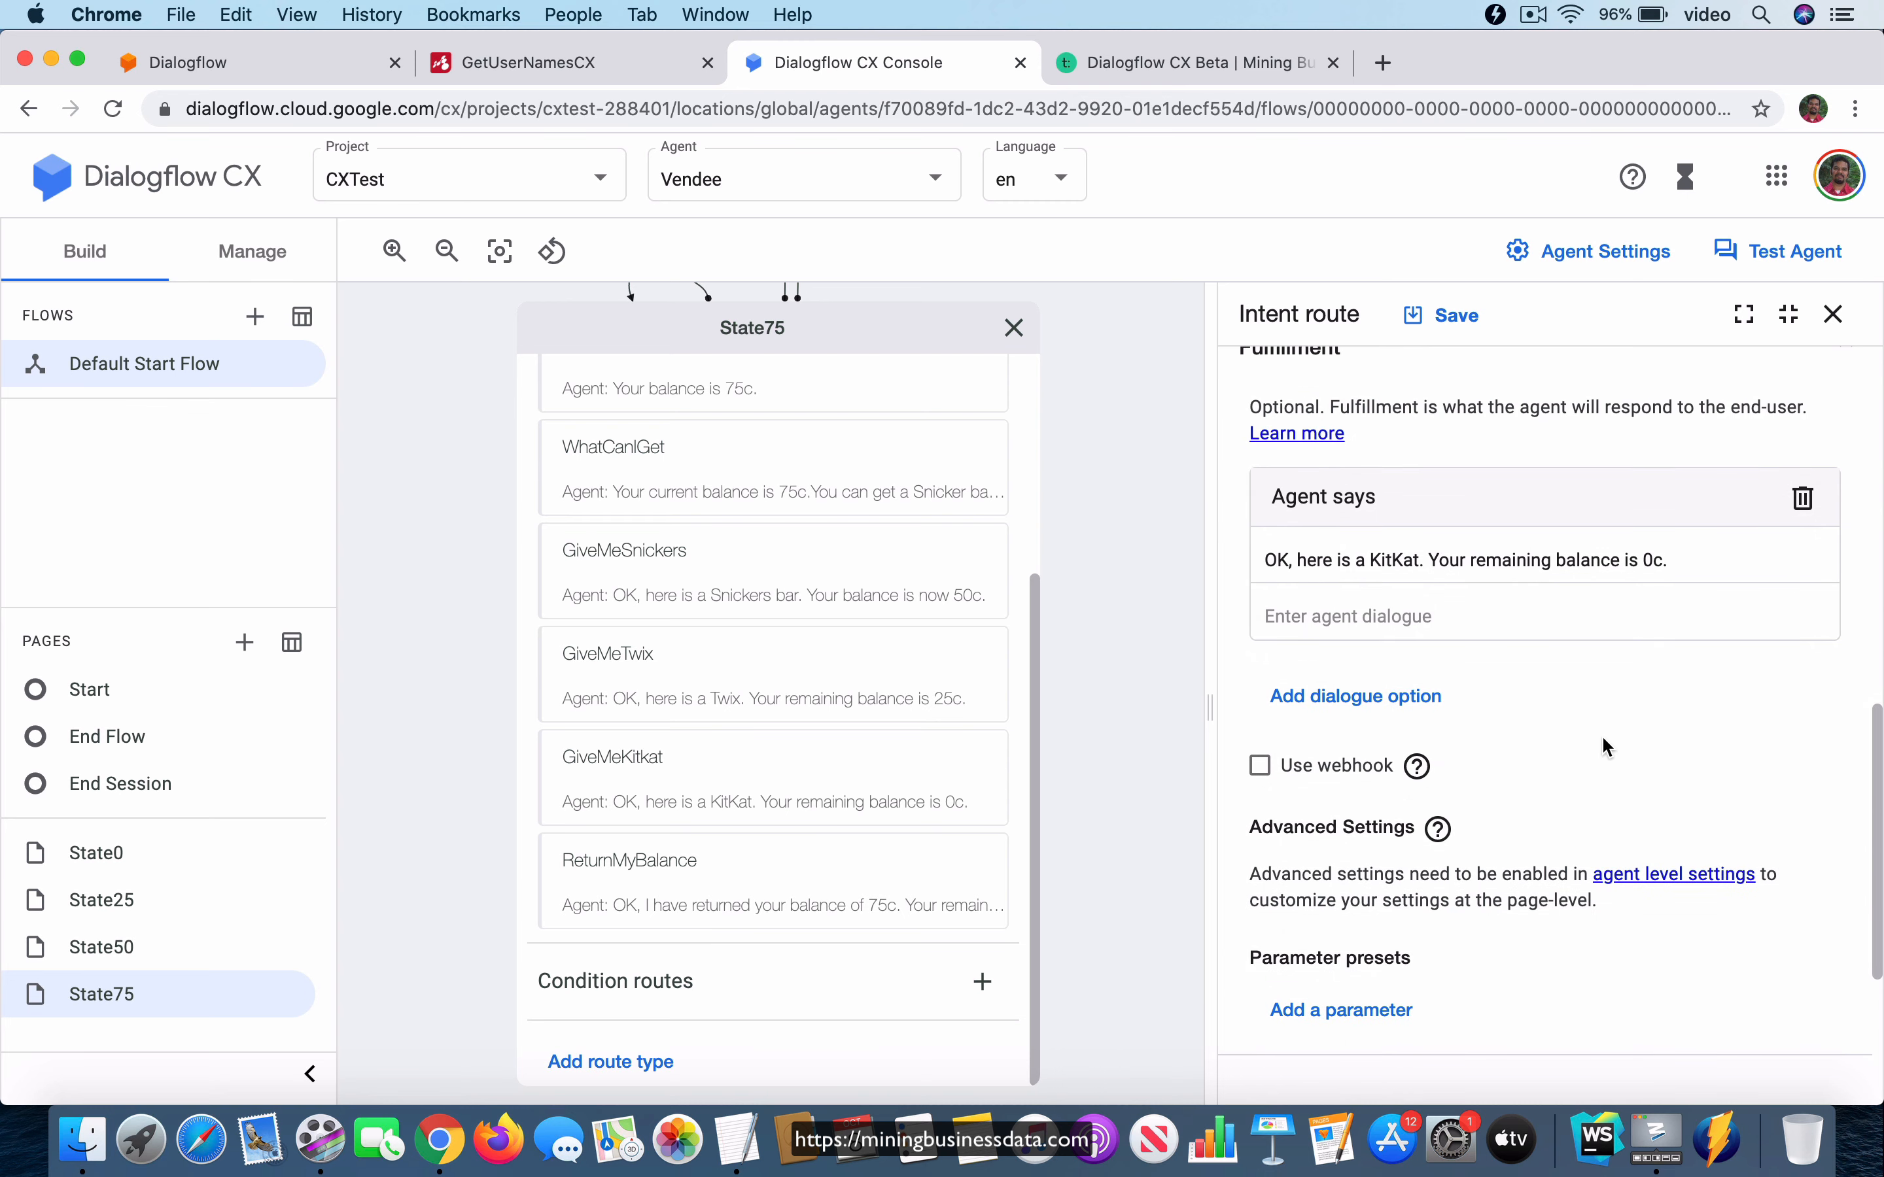
scroll(1602, 744, down, 3)
scroll(1604, 748, down, 1)
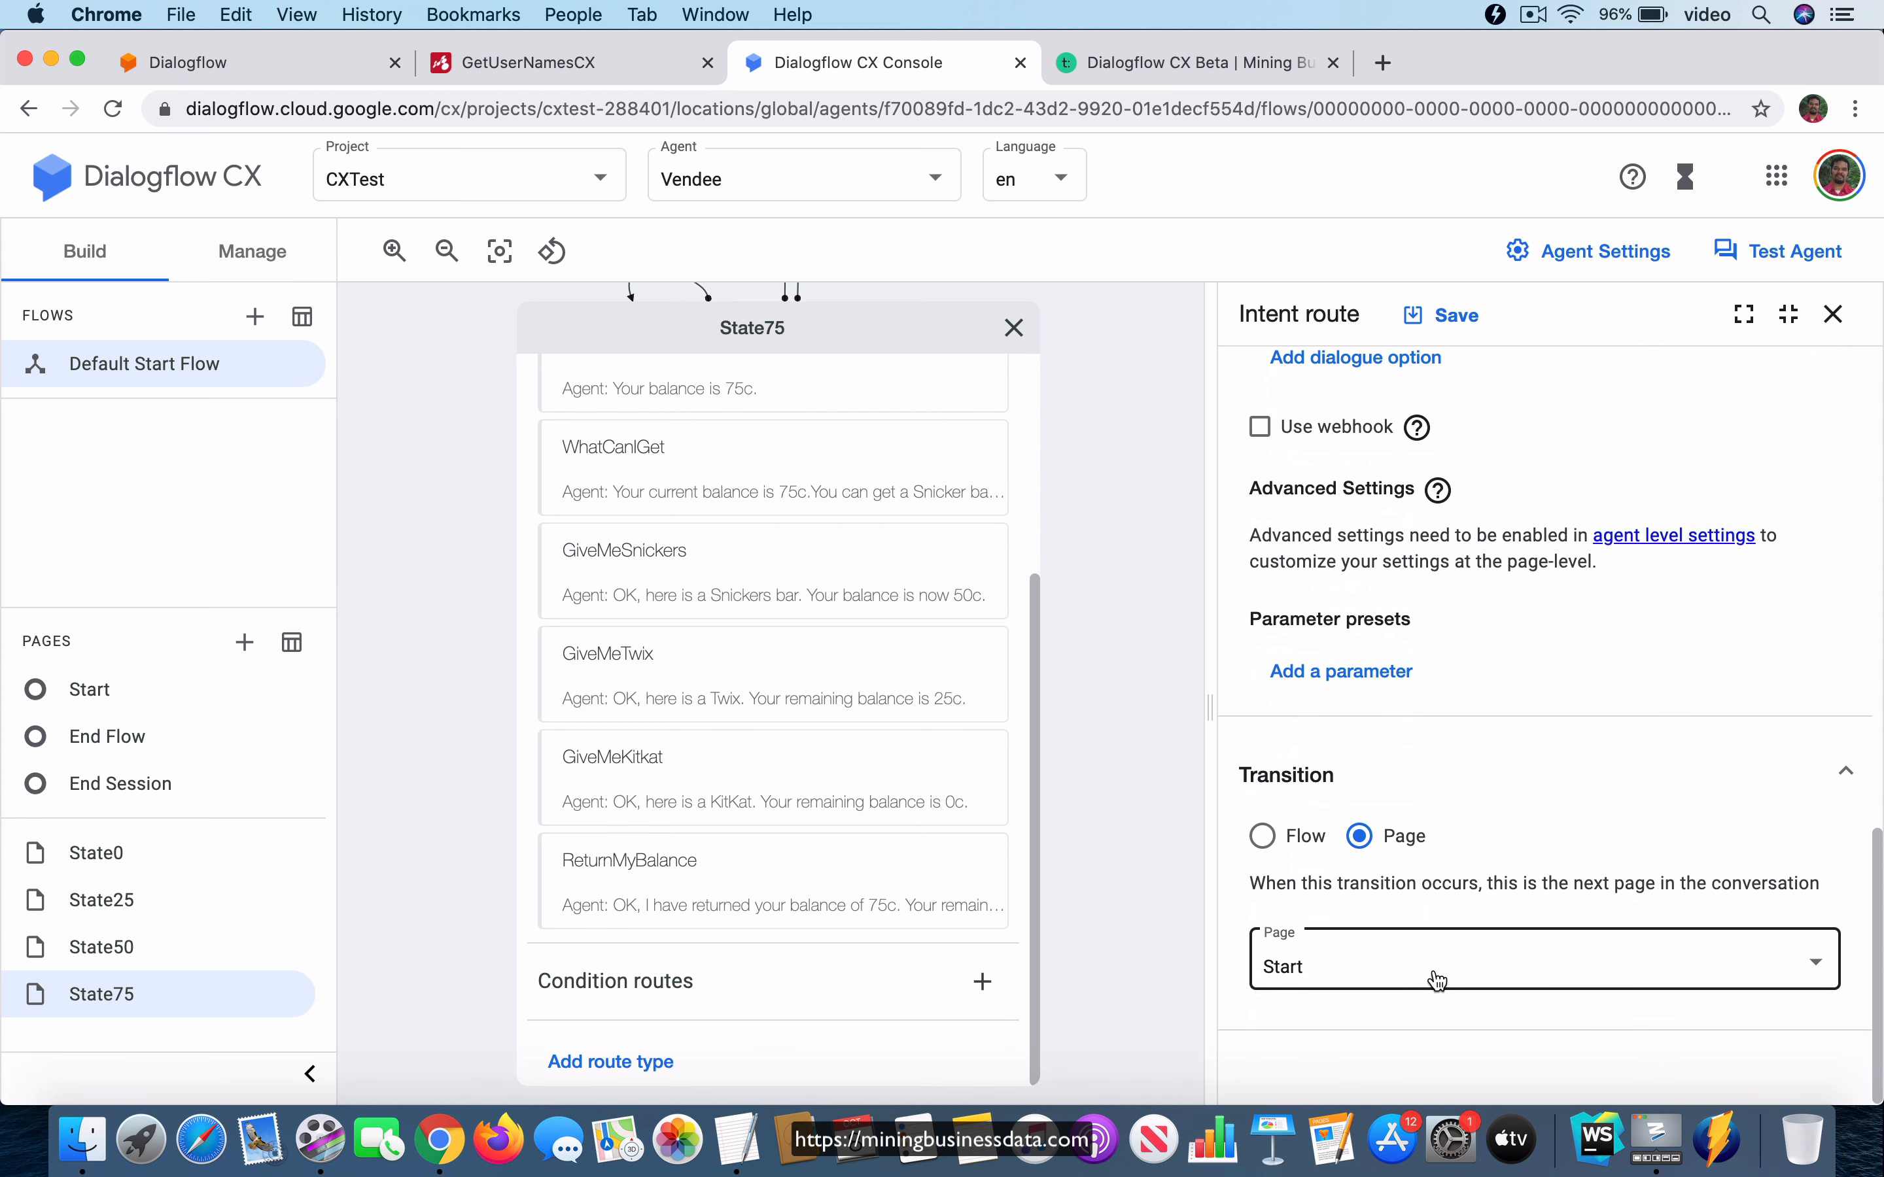
click(1834, 313)
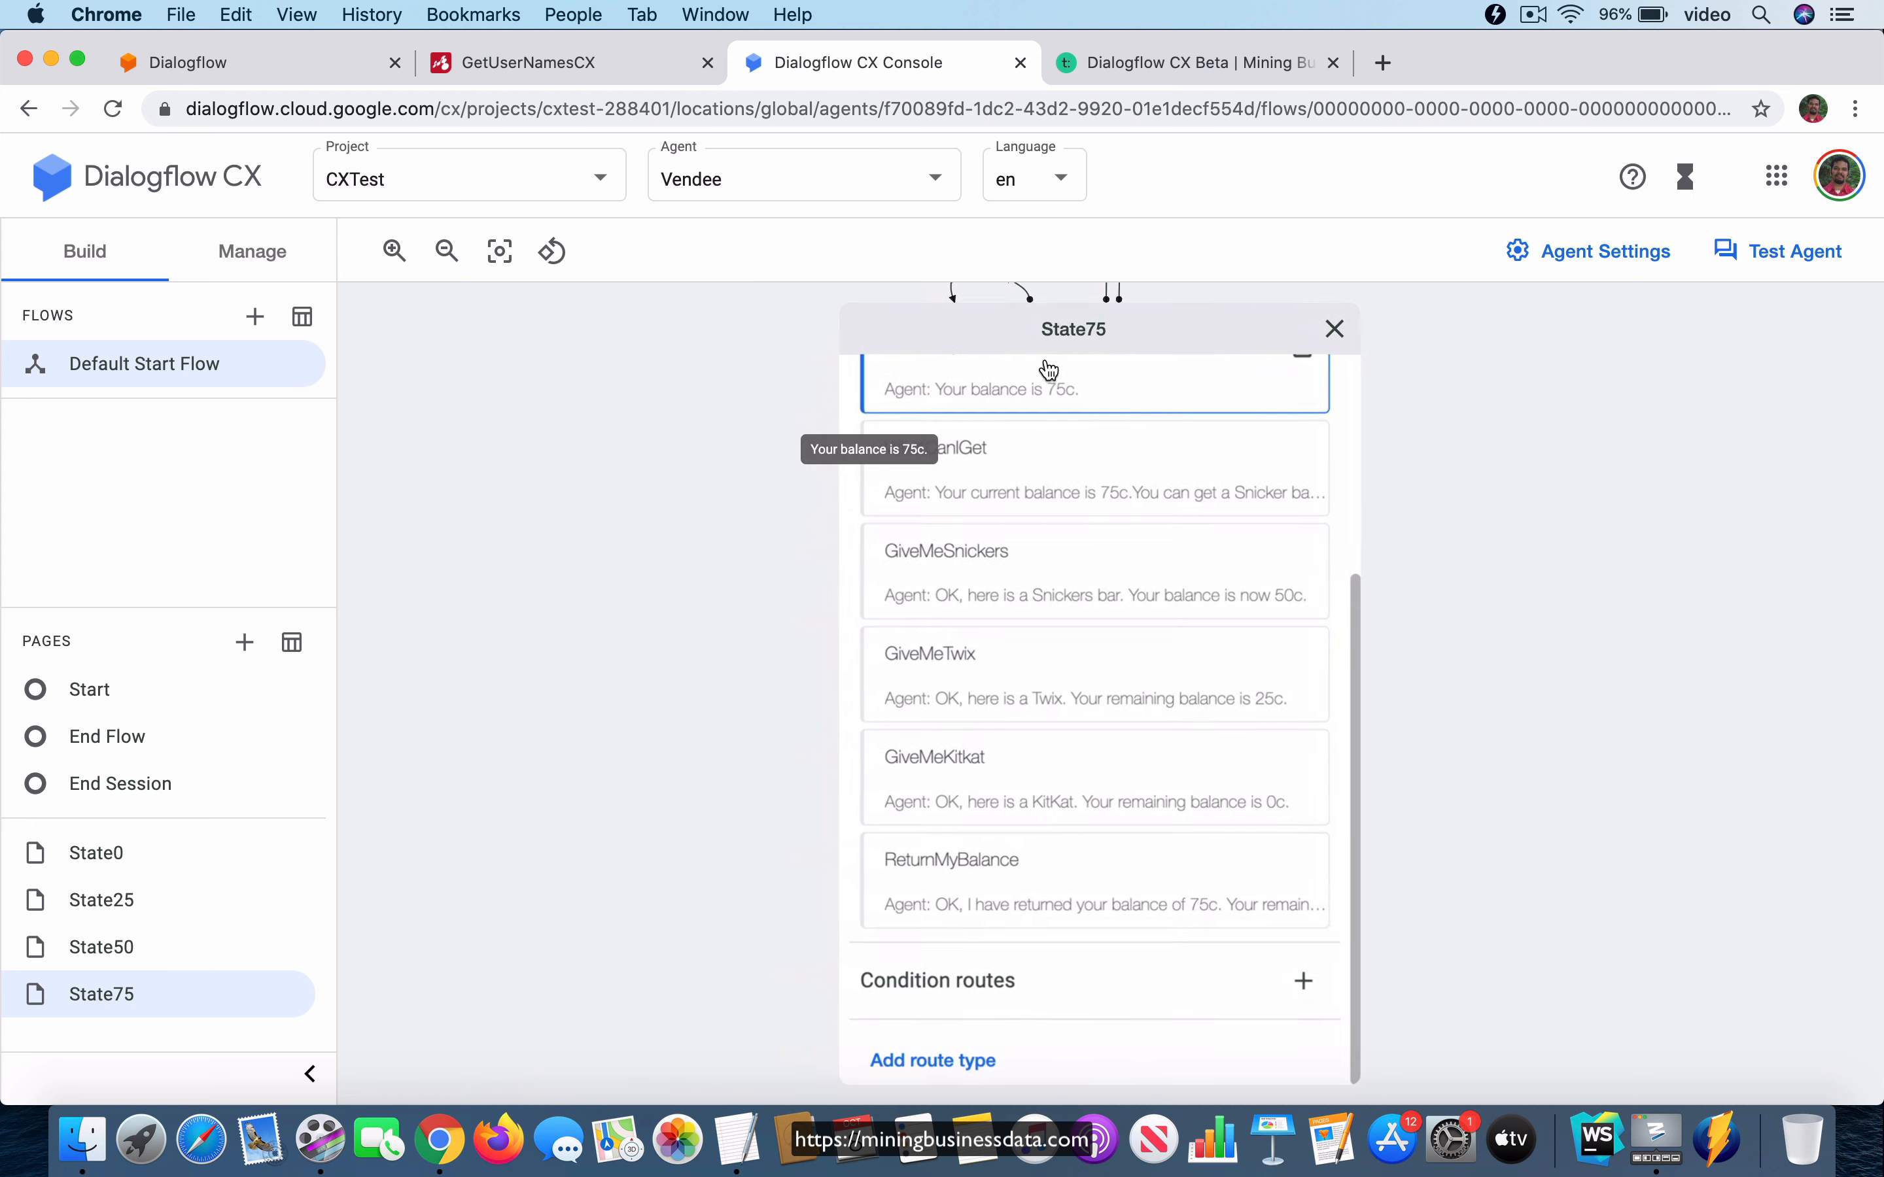
click(1344, 327)
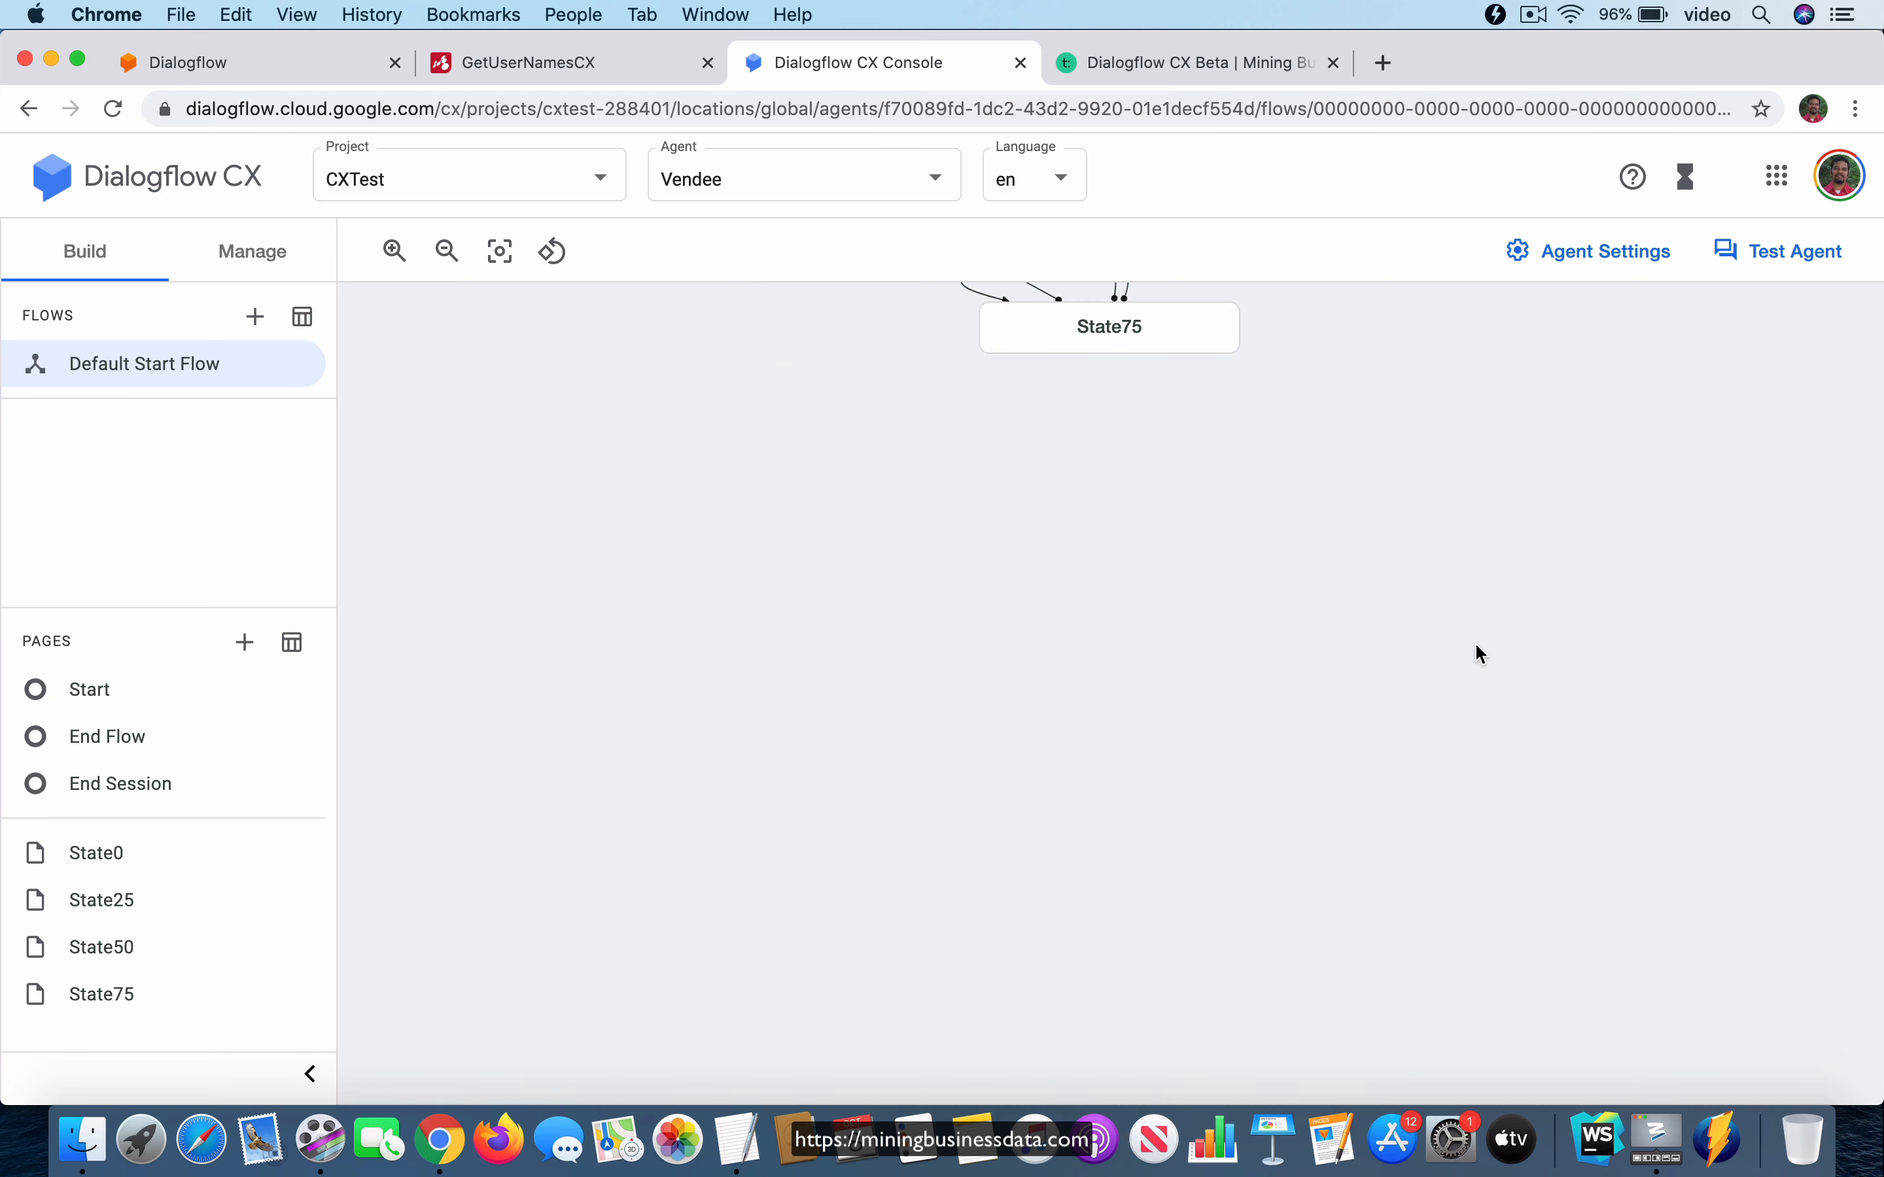
Examine the condition, fulfillment and transition of the State50 page's GiveMeKitkat intent route, and collapse the page back to the full flow graph.
click(923, 640)
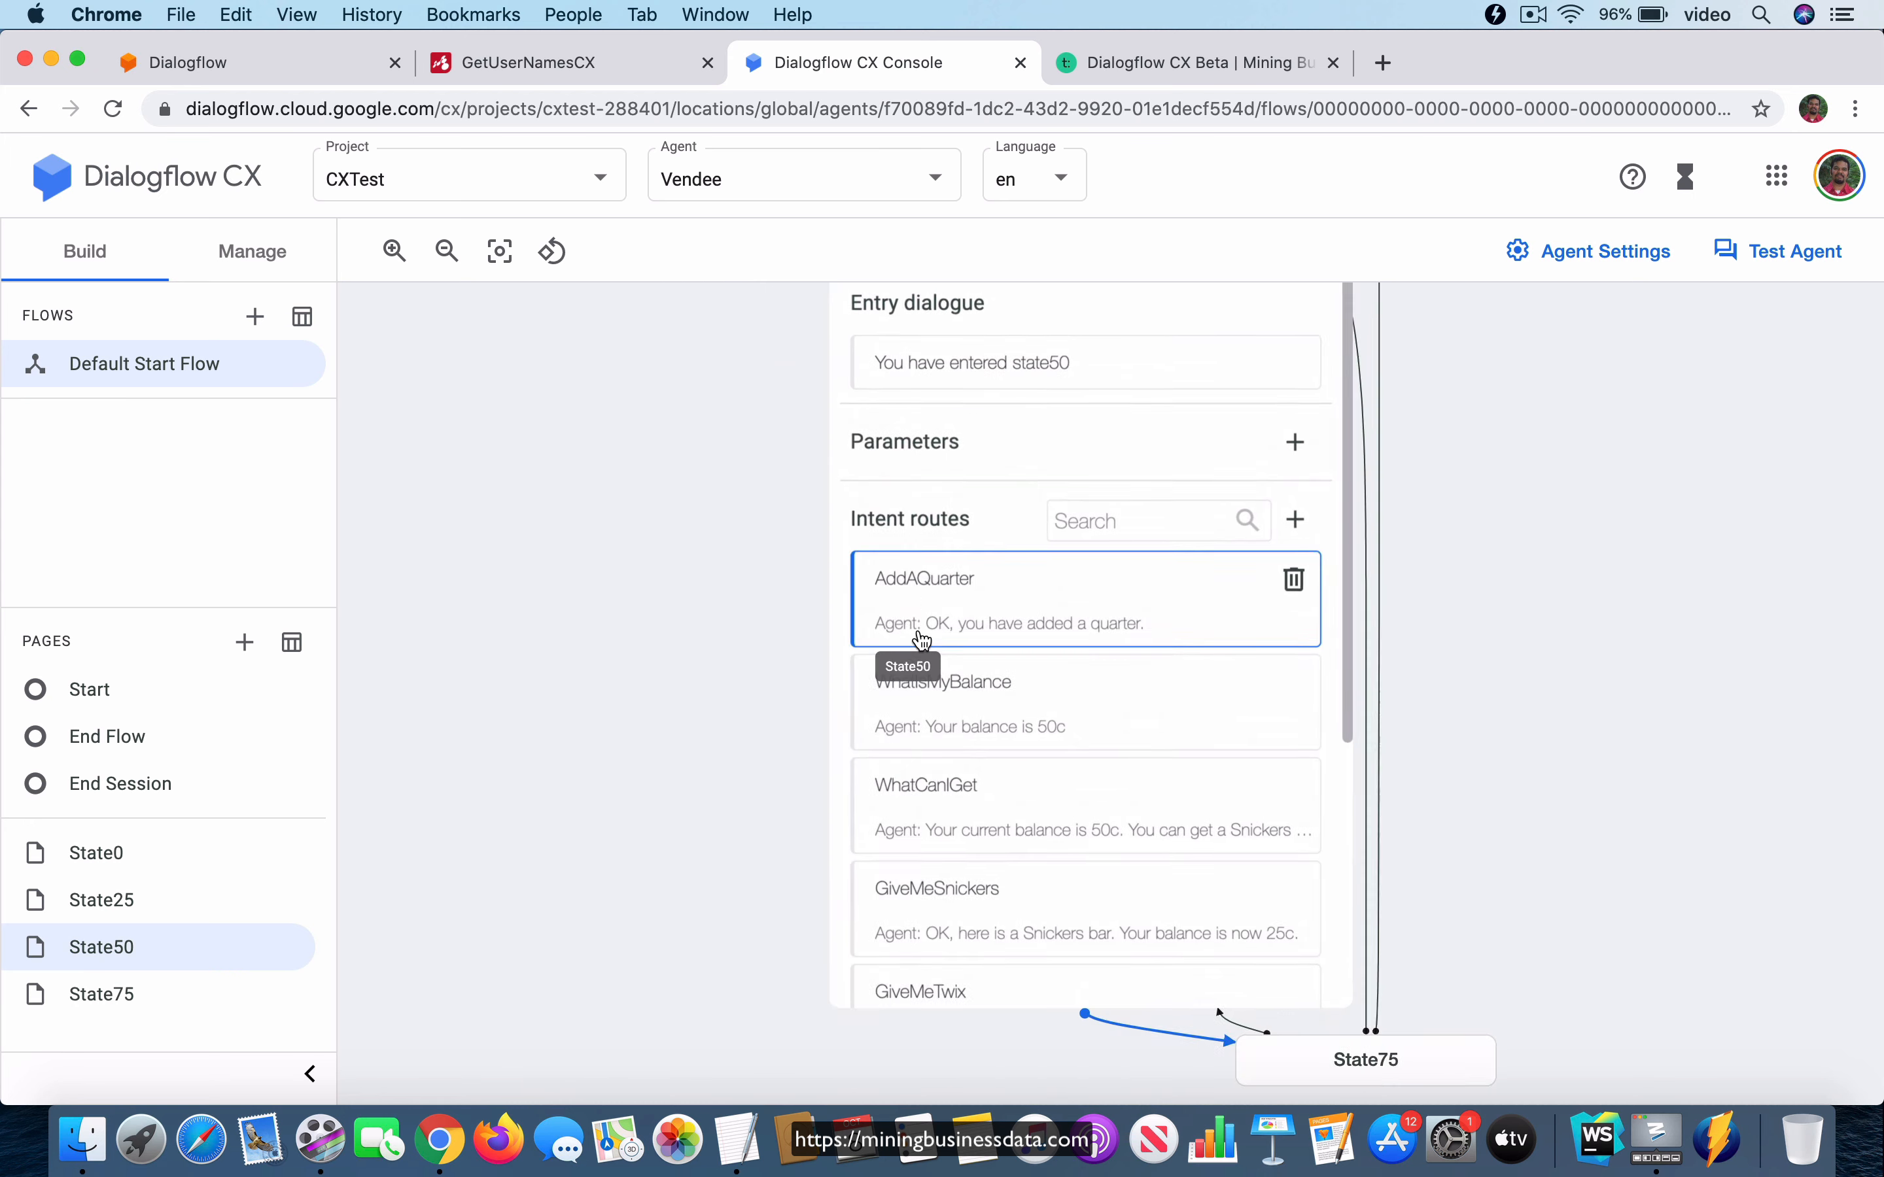
scroll(1136, 770, down, 3)
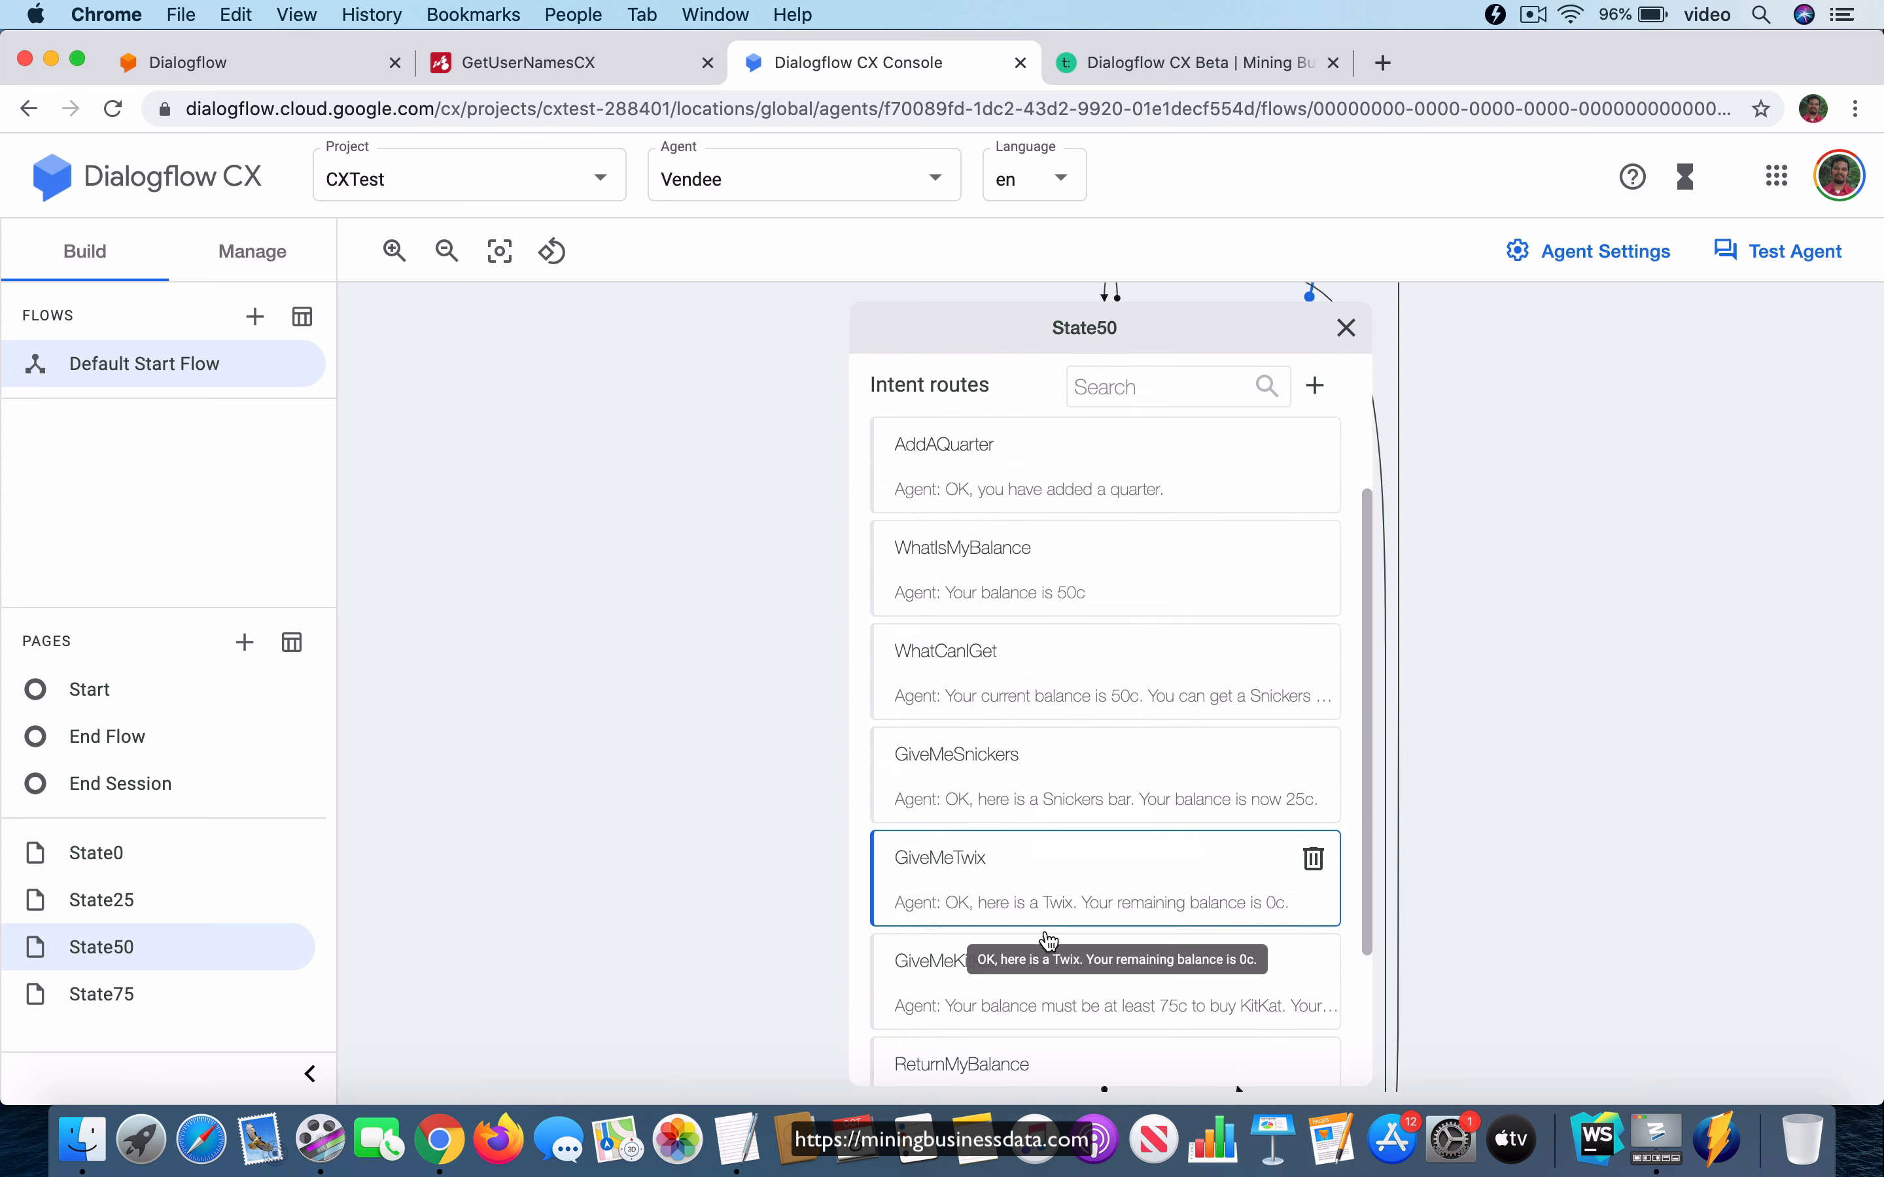
click(1009, 977)
scroll(1514, 700, down, 2)
scroll(1514, 701, down, 10)
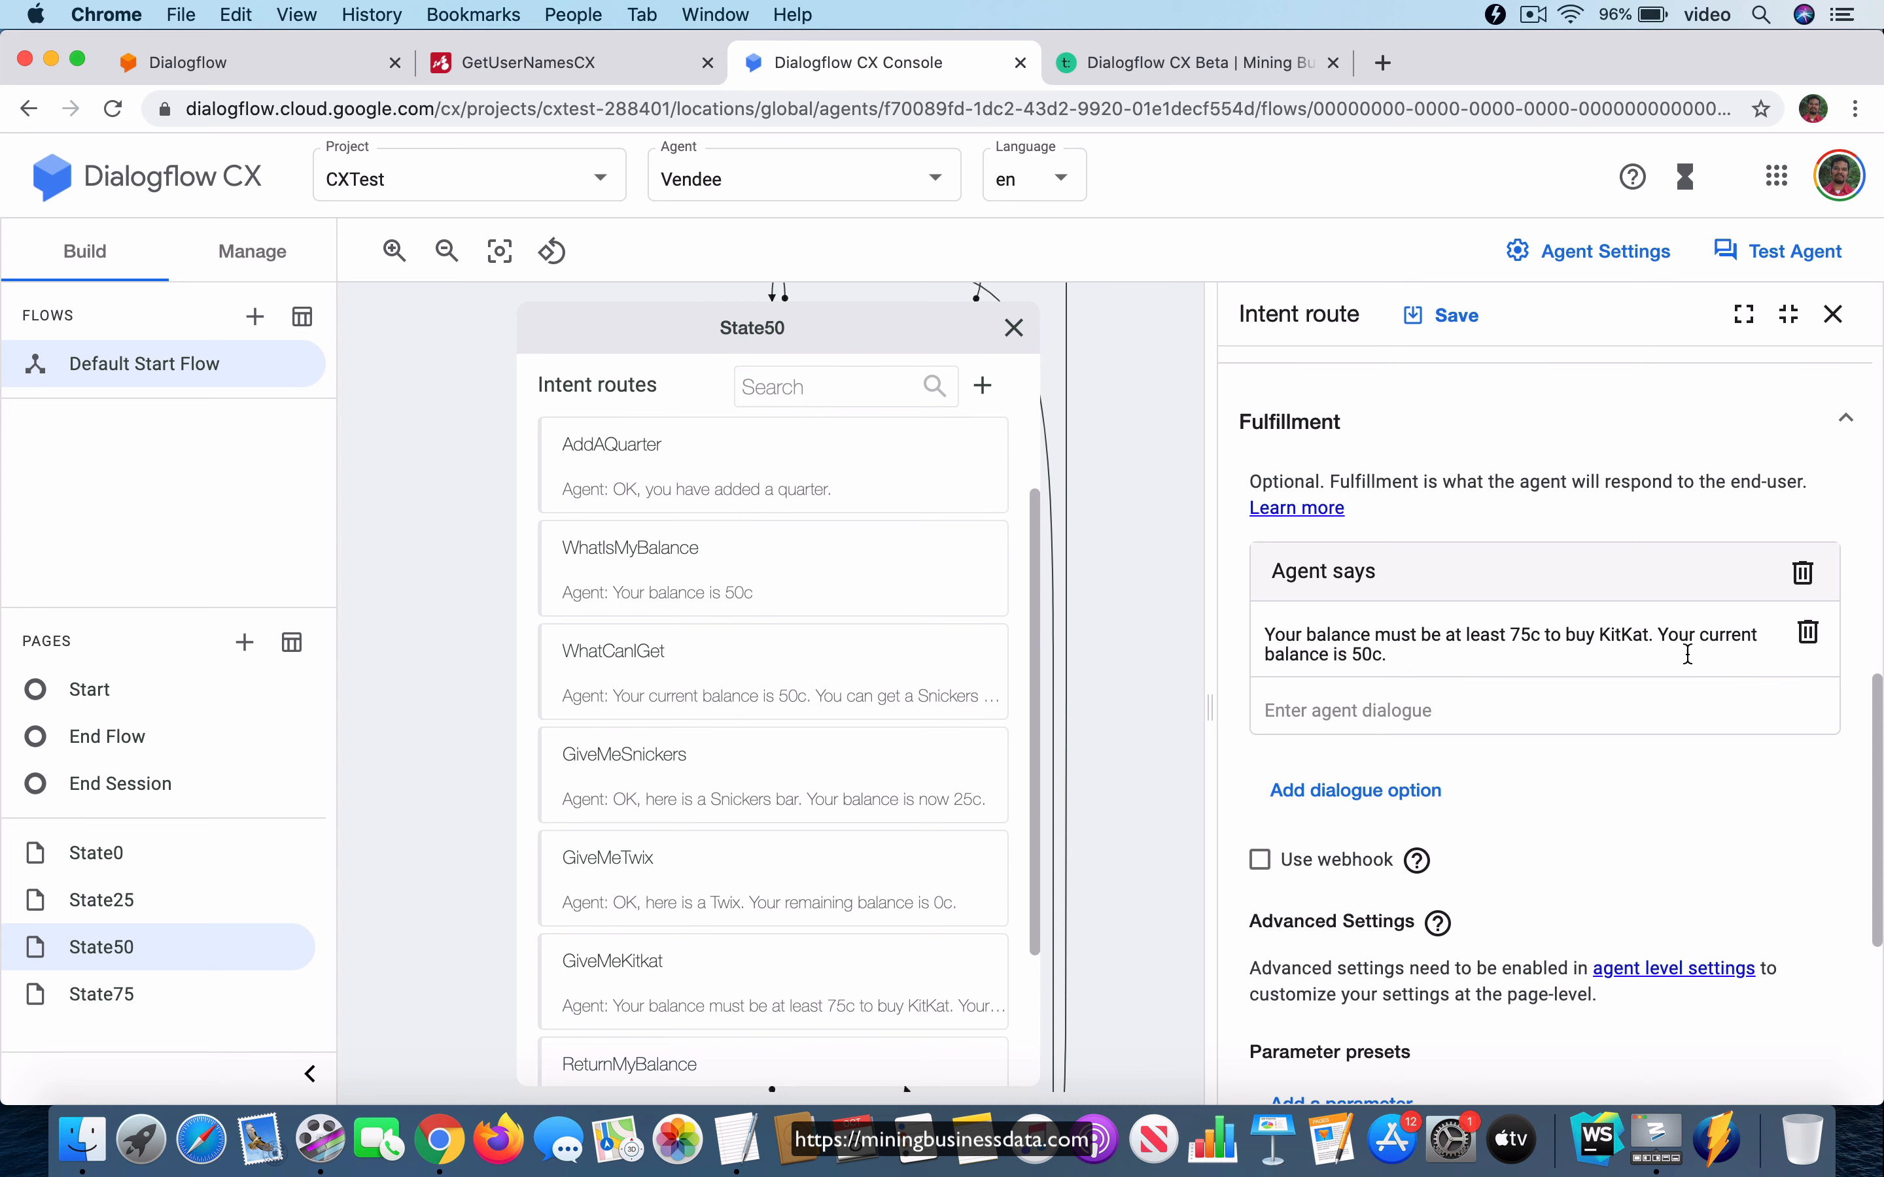
scroll(1576, 759, down, 5)
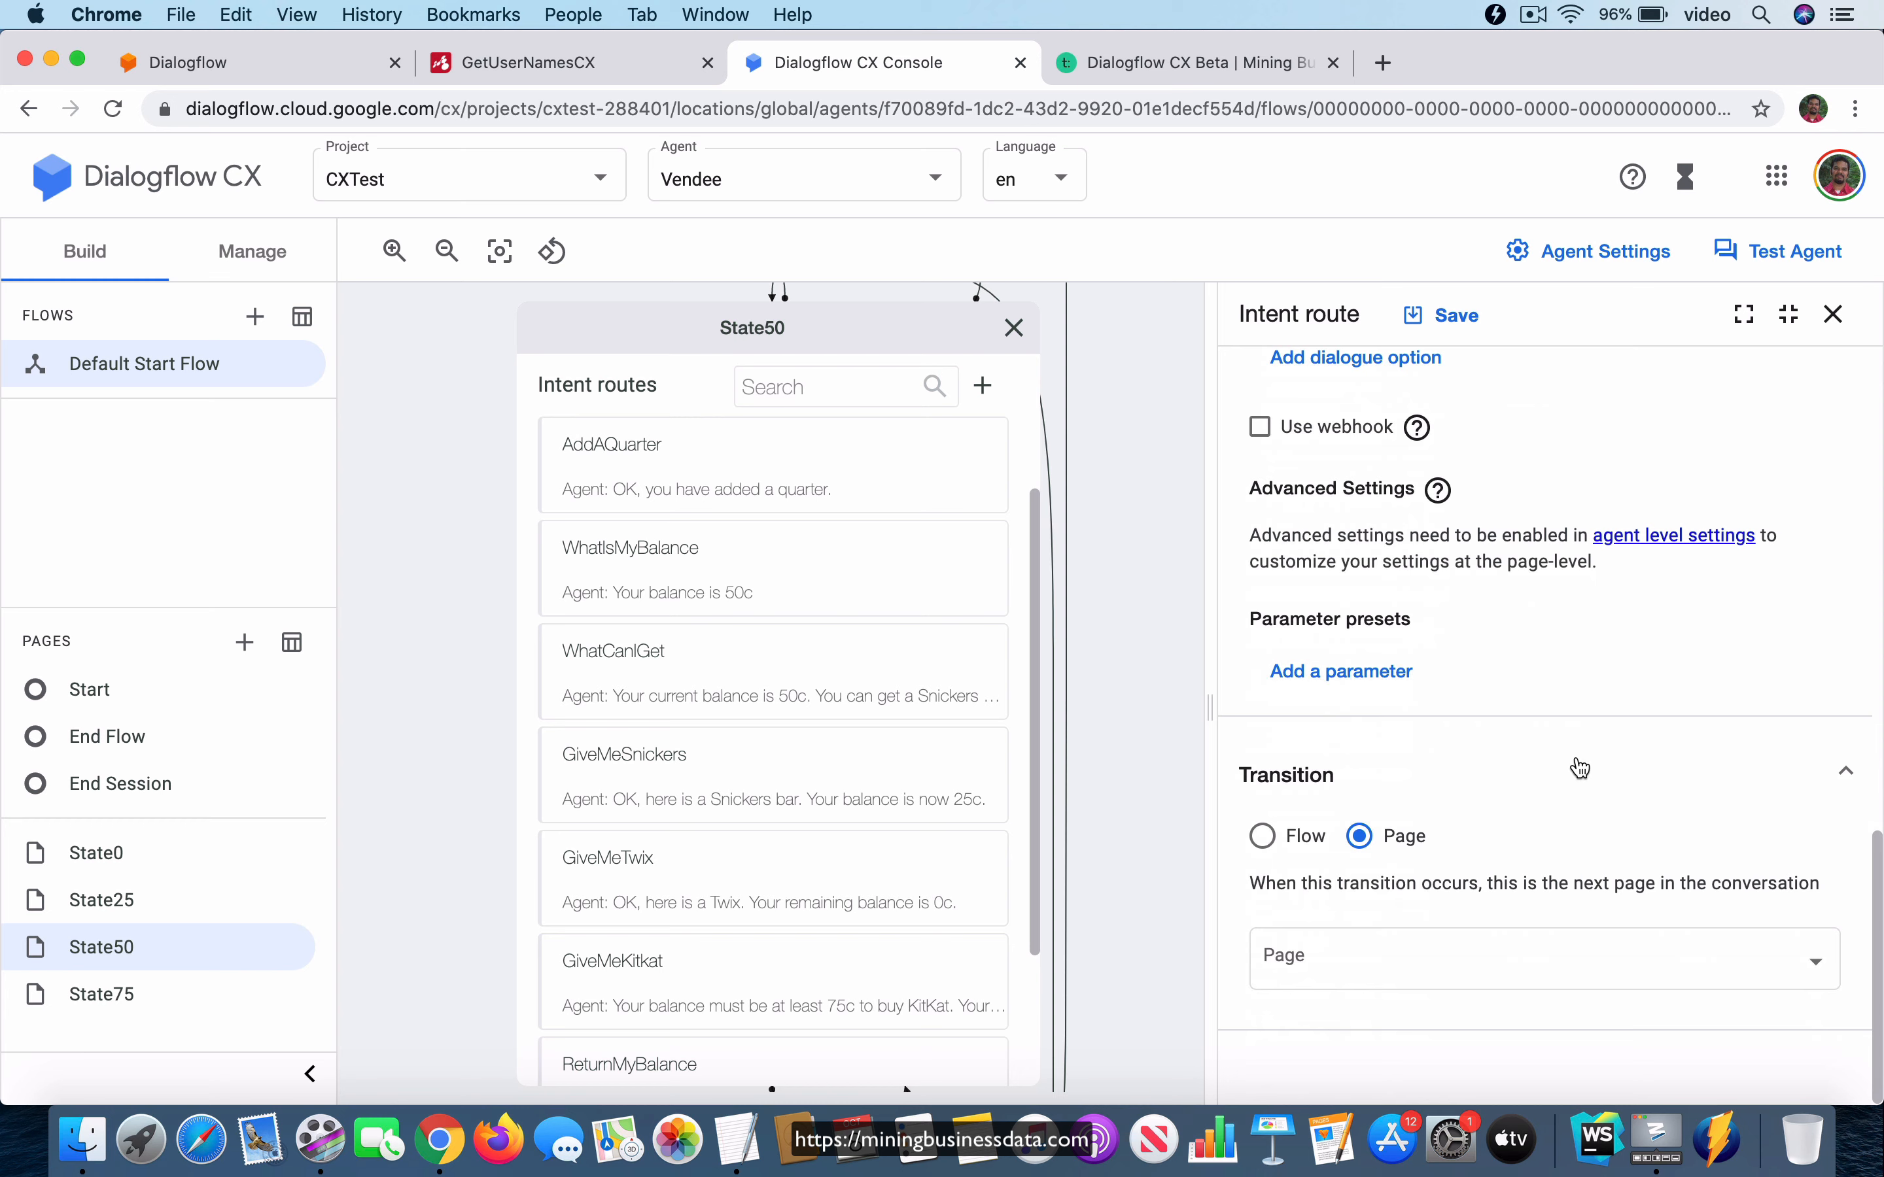
scroll(1606, 687, up, 12)
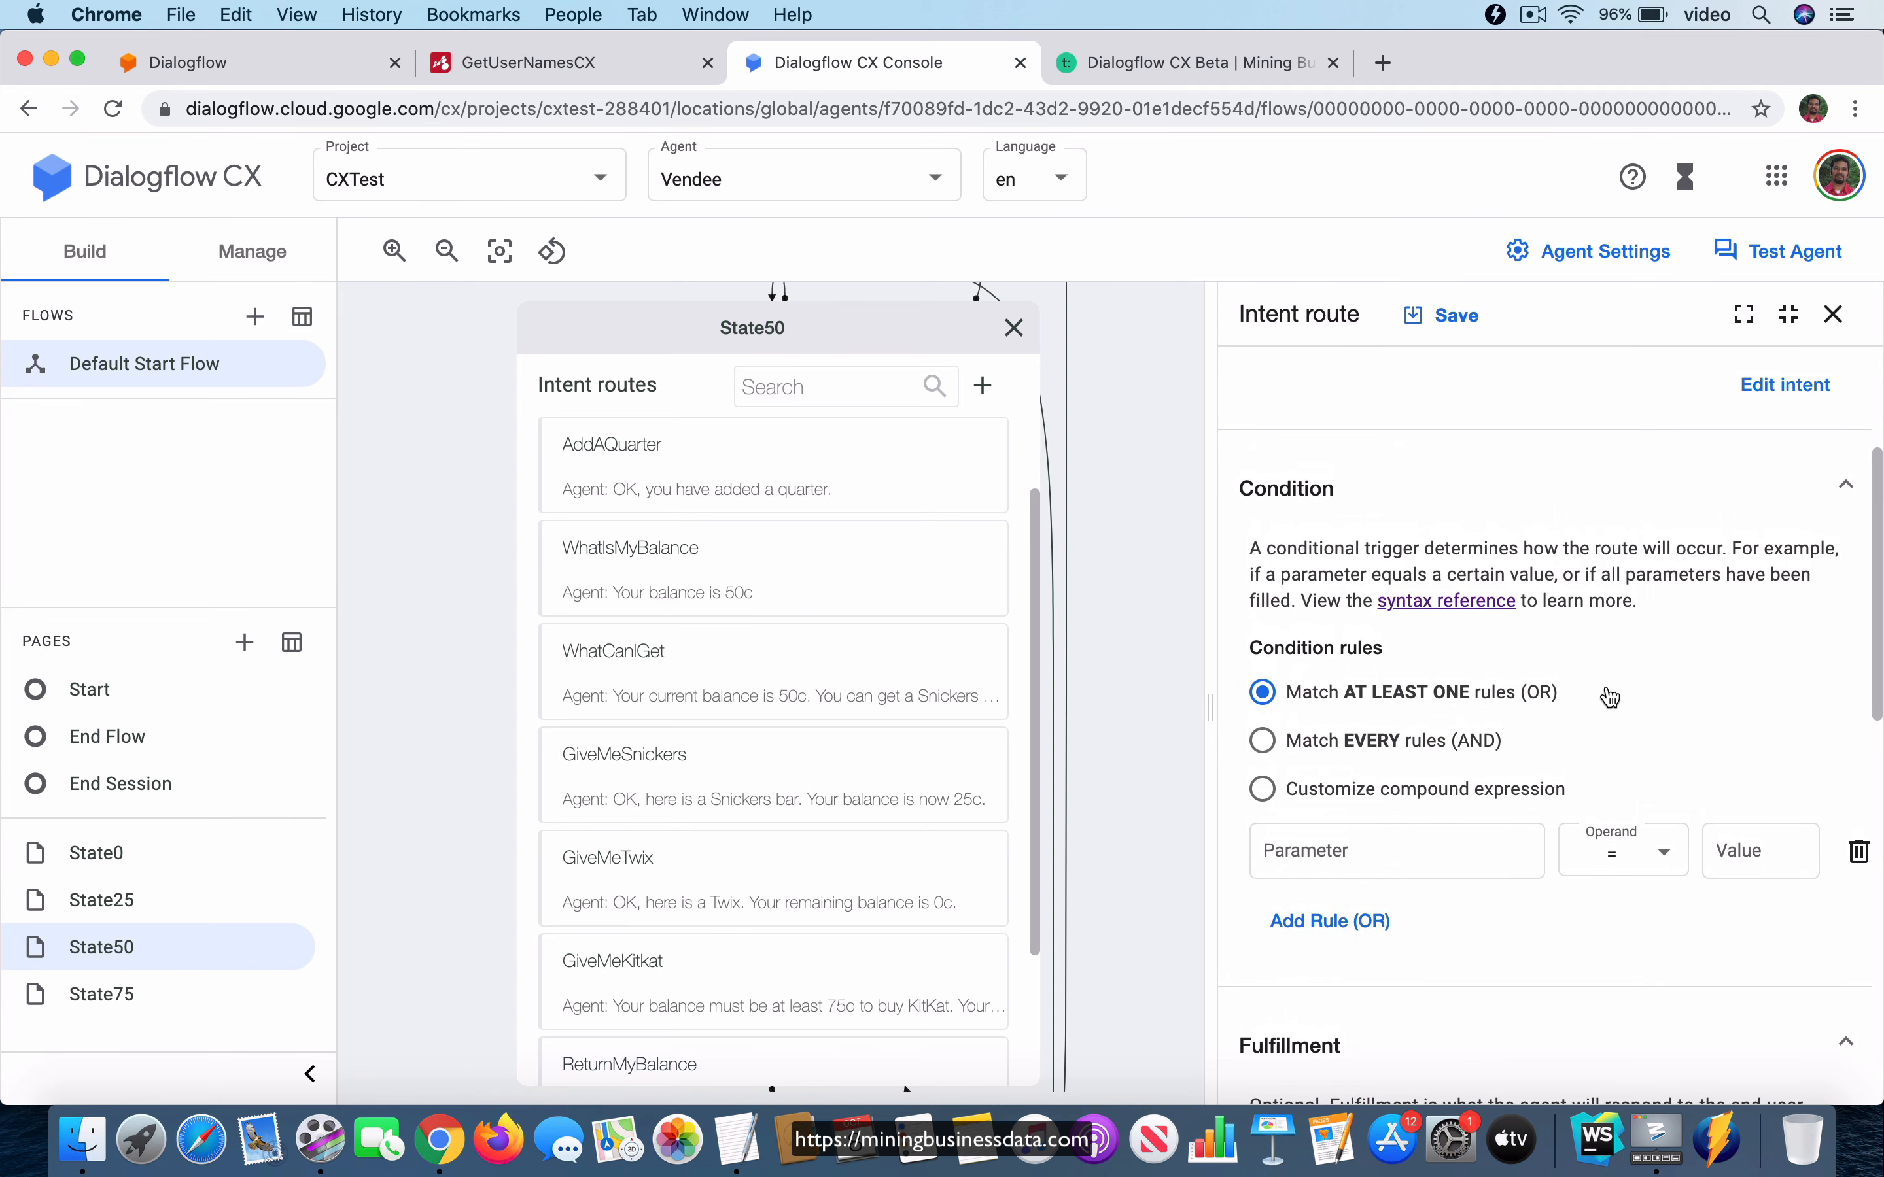
click(809, 339)
drag(807, 333, 1160, 509)
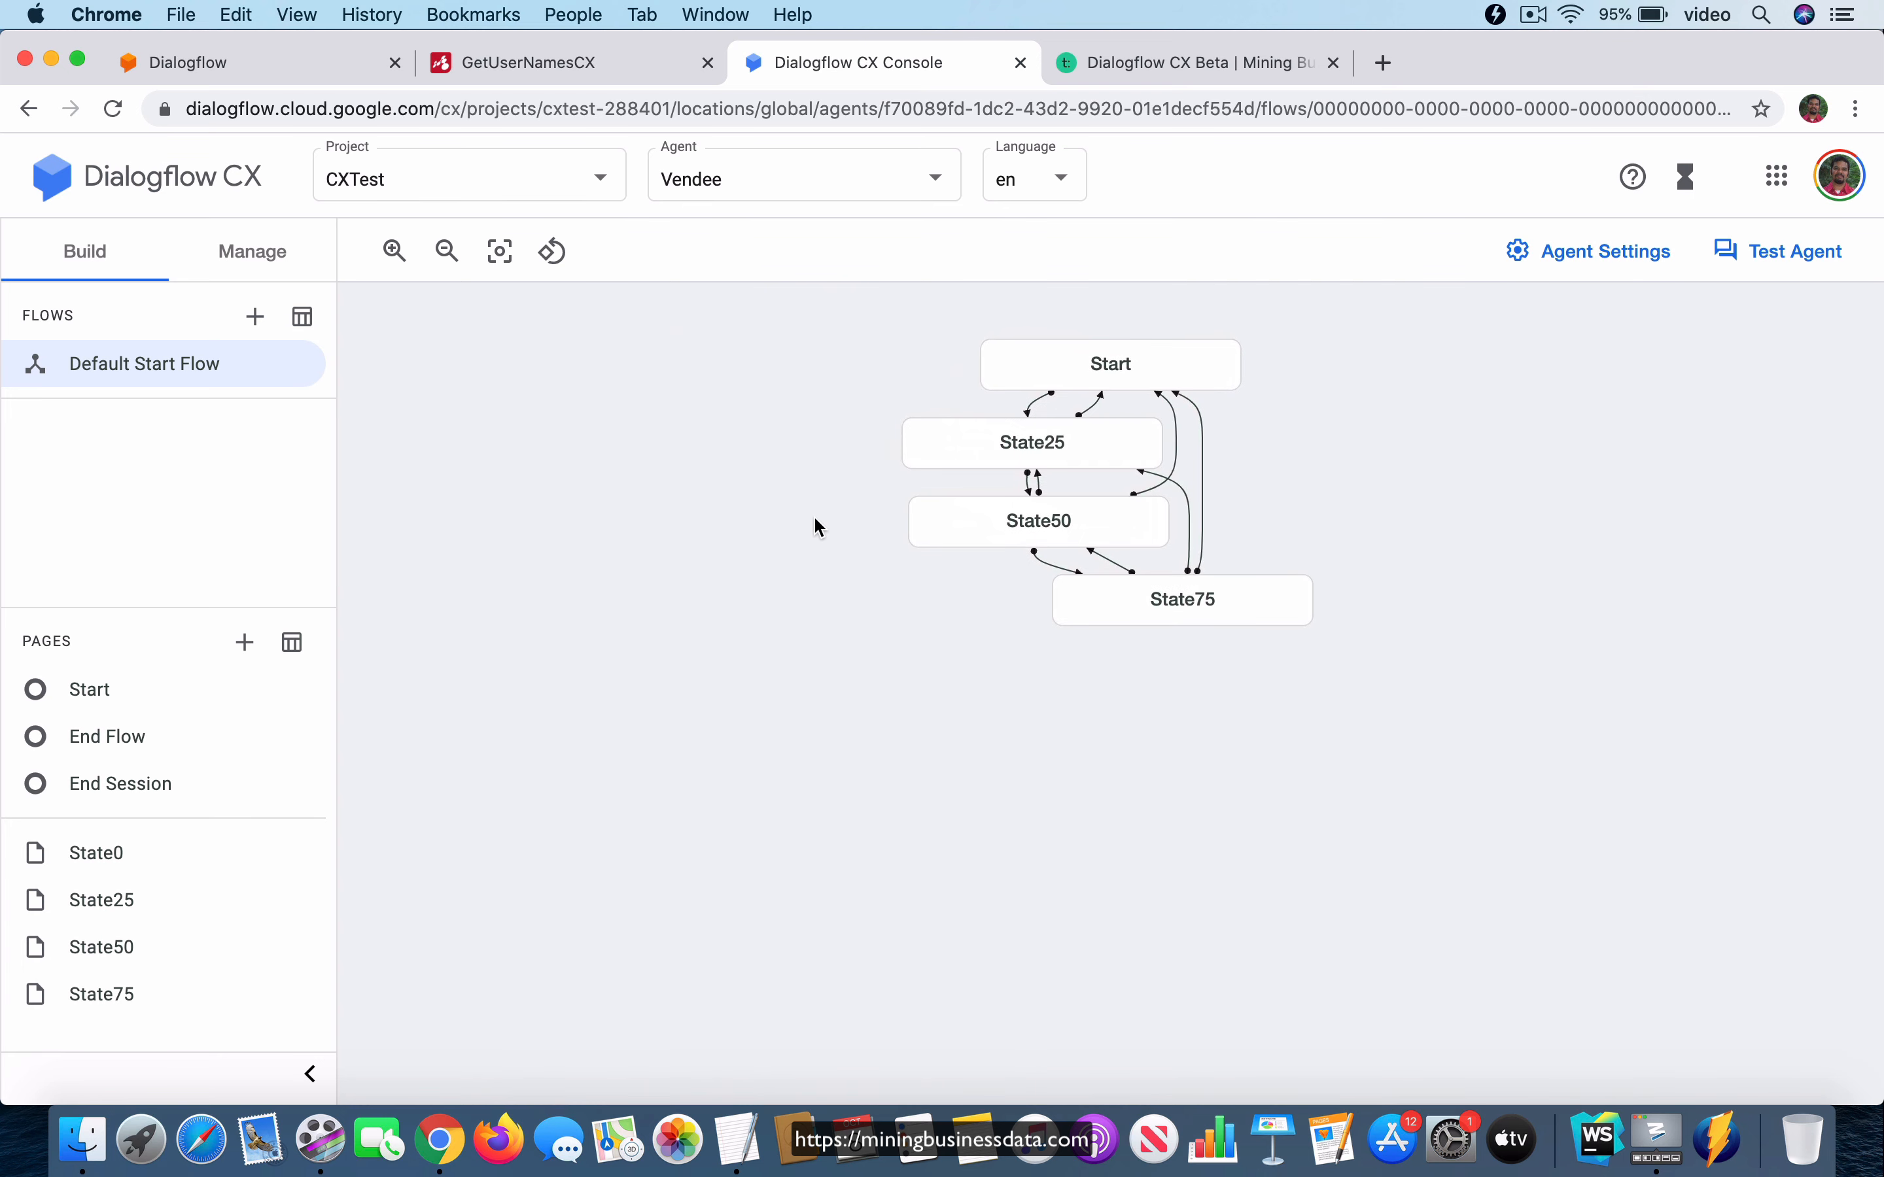
drag(762, 548, 679, 588)
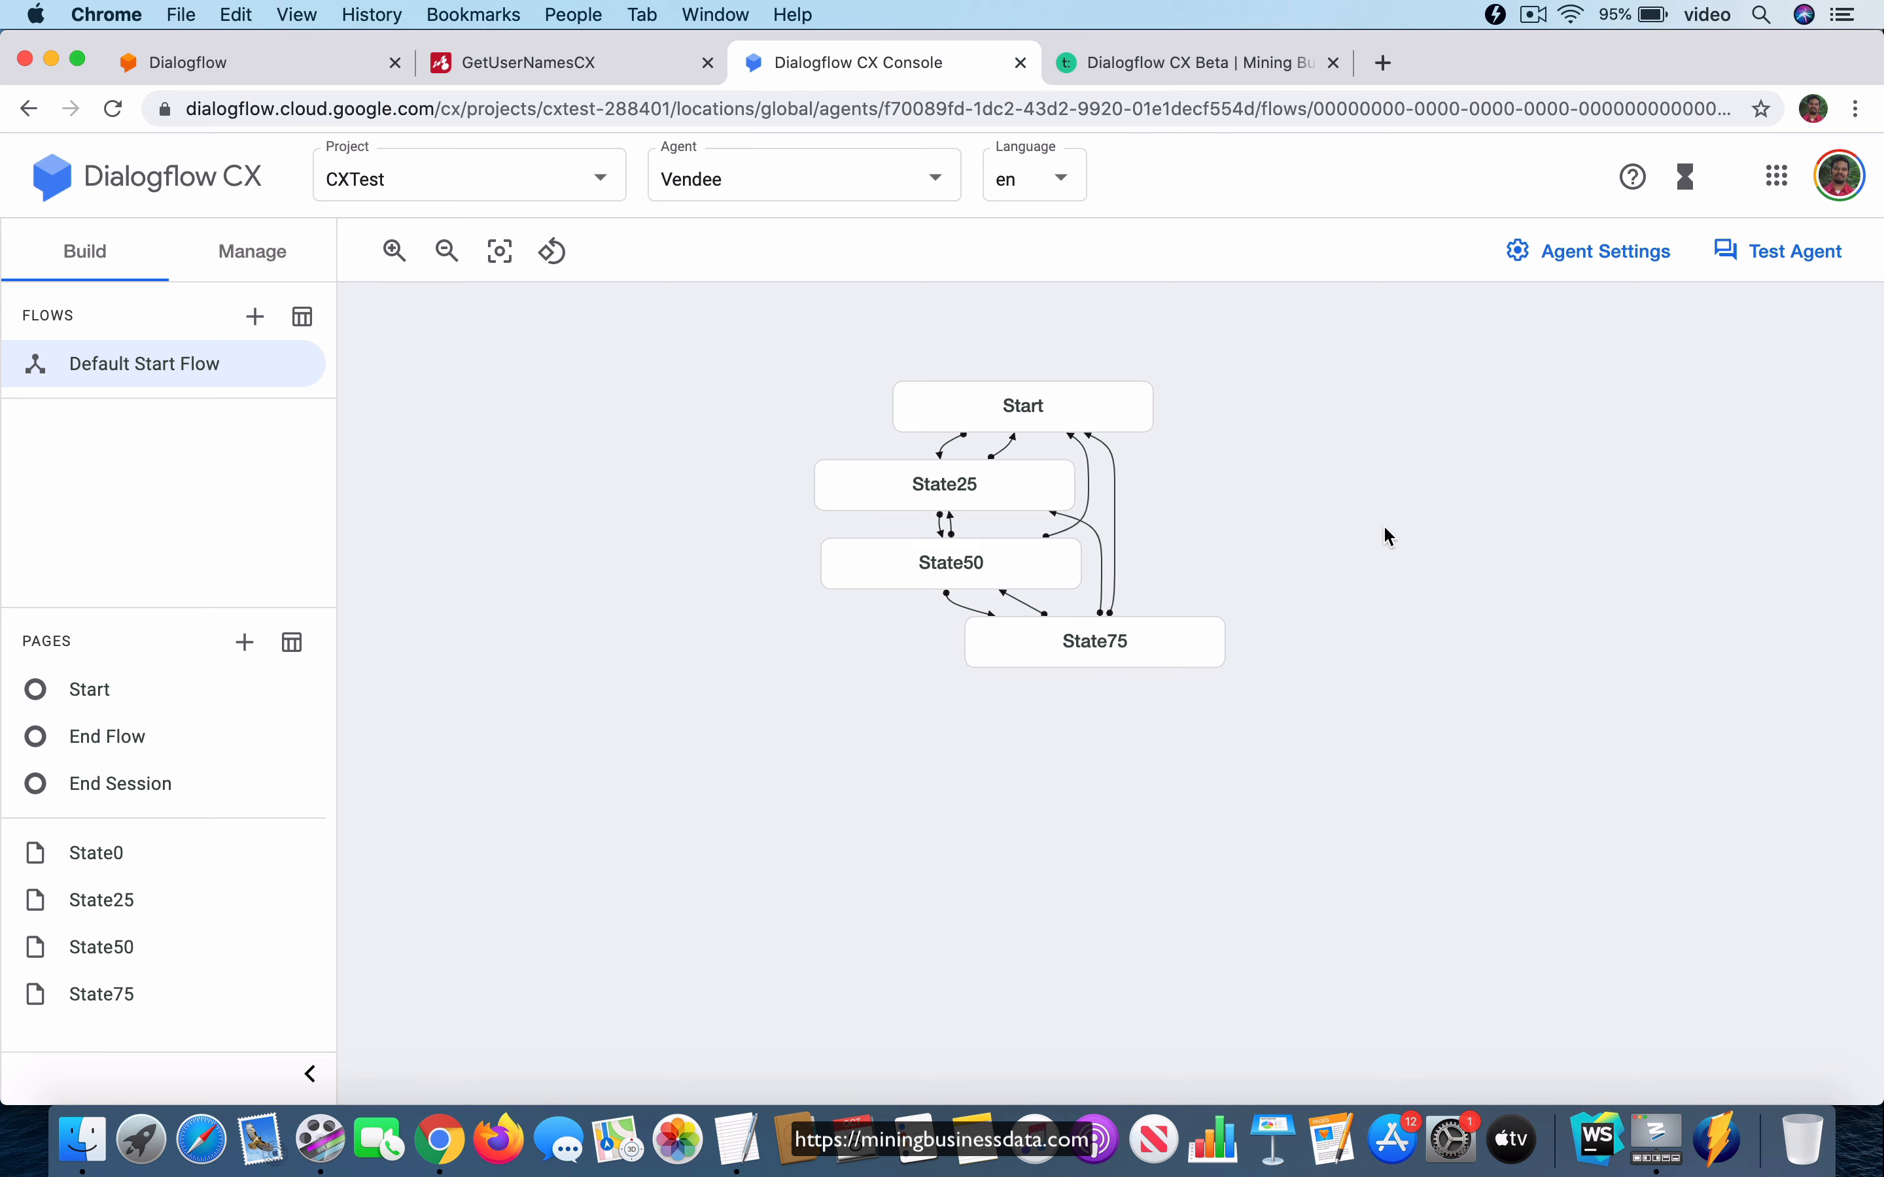
View the Dialogflow CX Beta course page on the Mining Business Data site and return to the Default Start Flow graph in Dialogflow CX.
click(1223, 62)
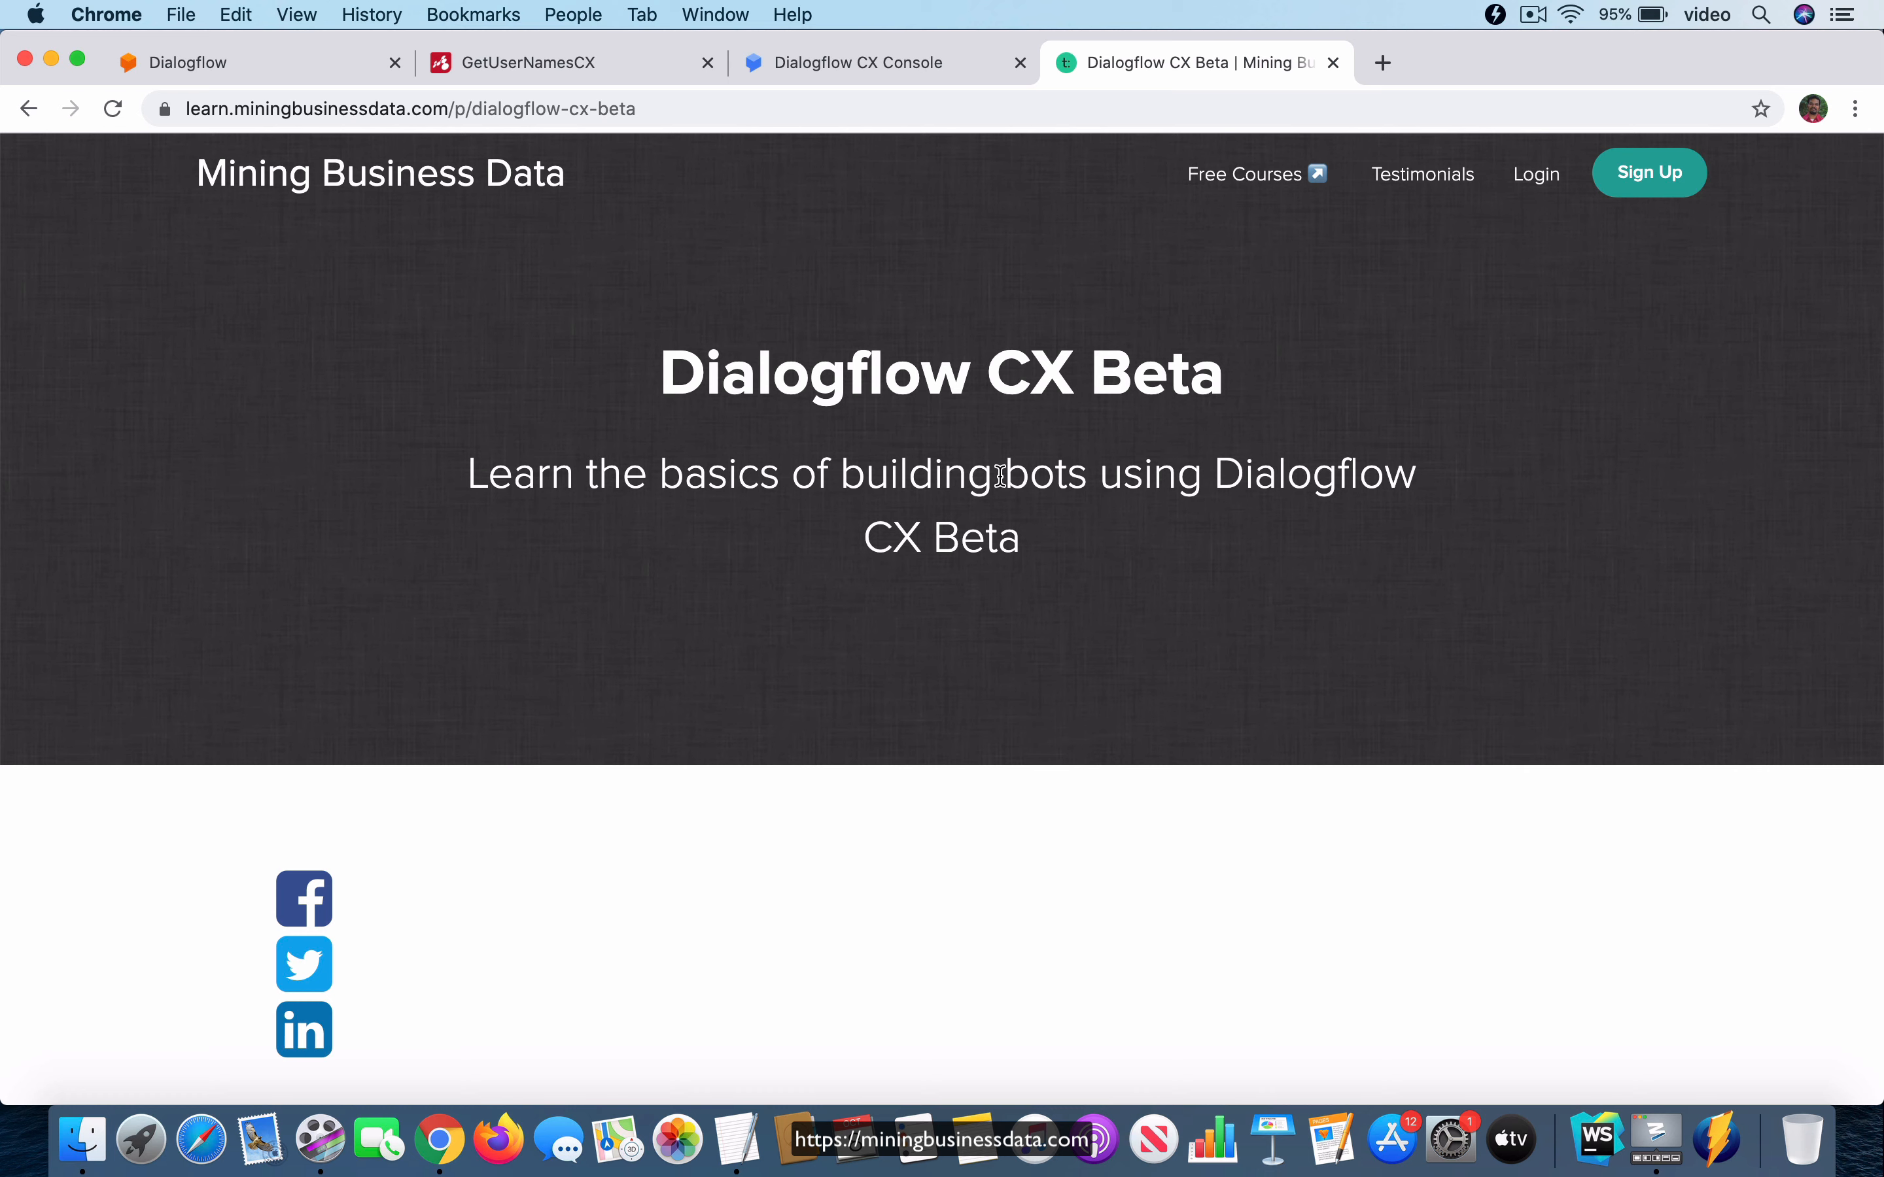
drag(666, 370, 1223, 387)
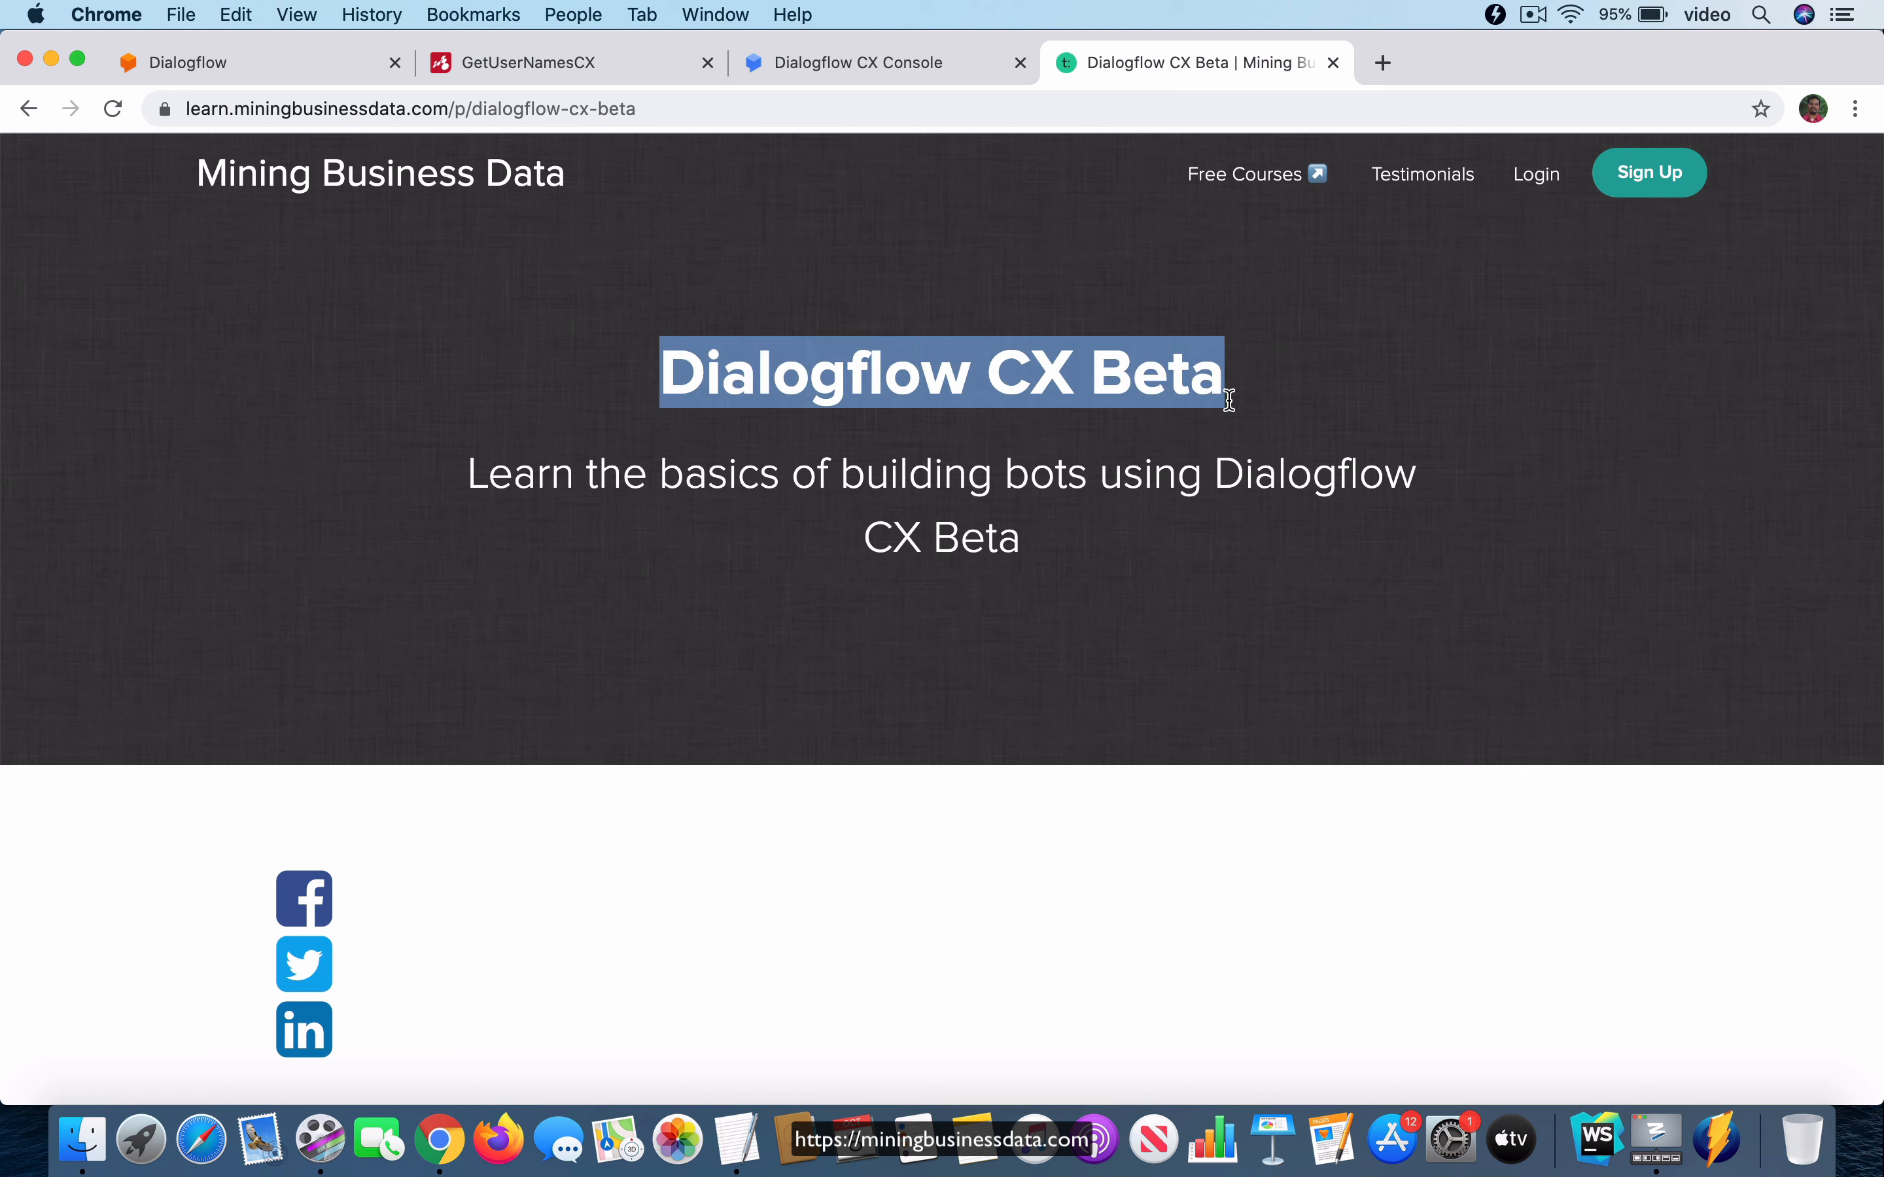
click(1317, 399)
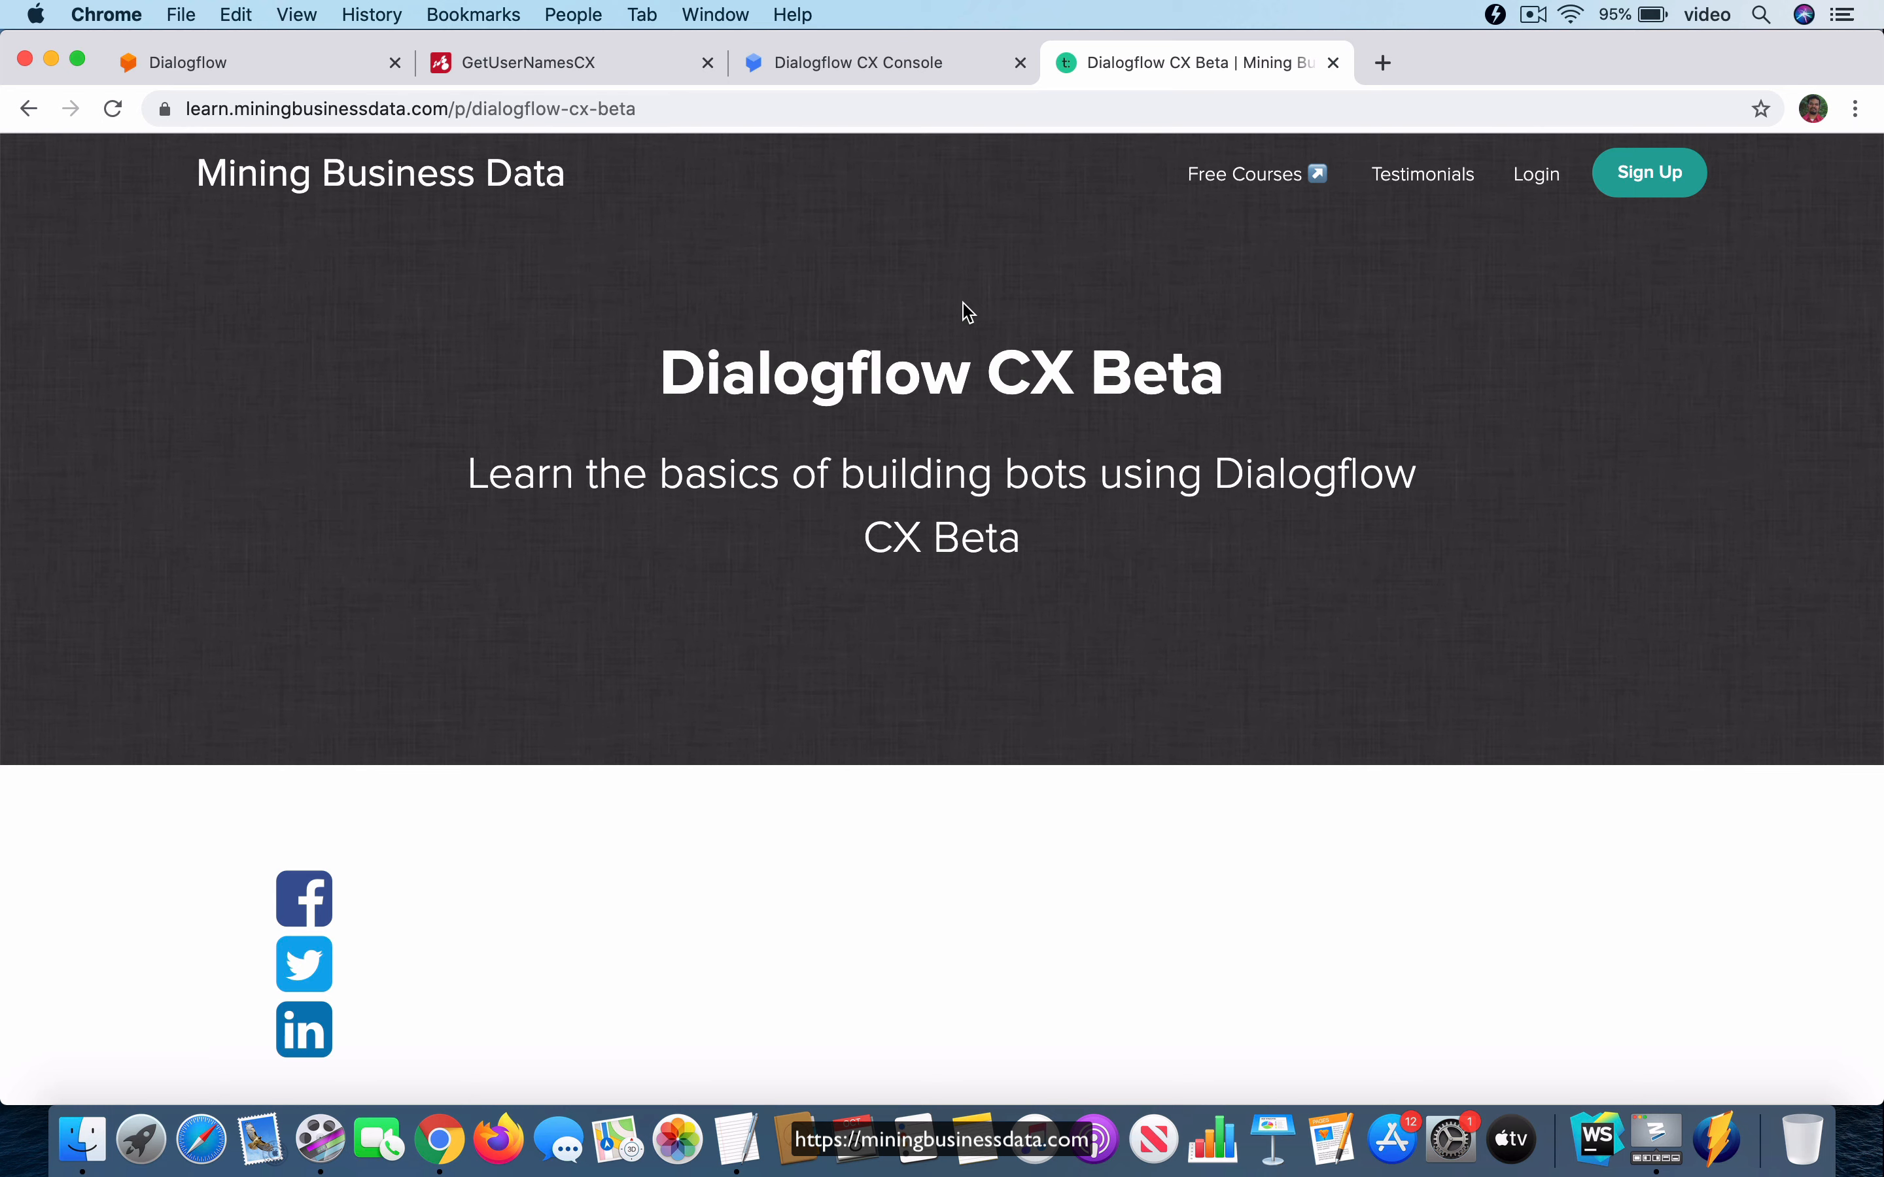
click(871, 61)
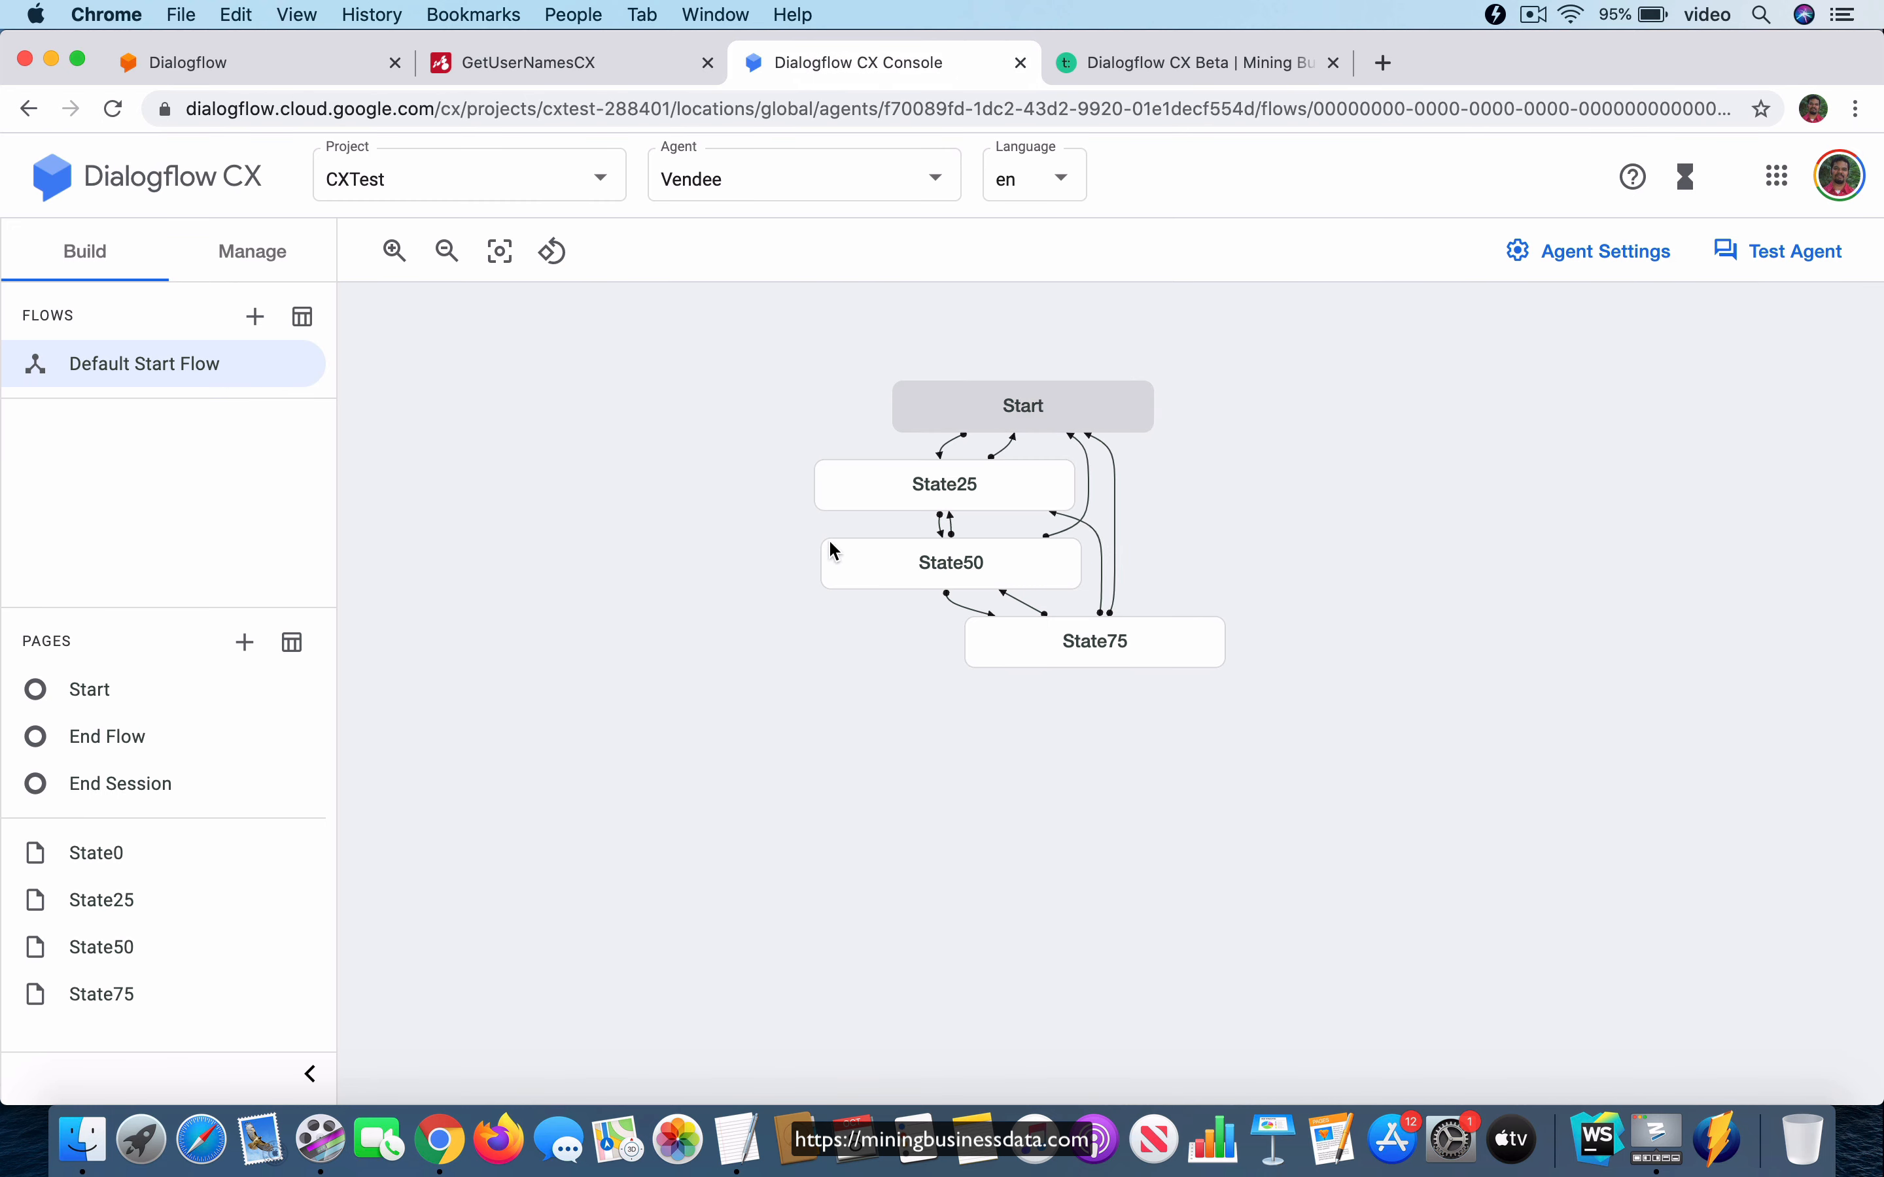
click(1207, 61)
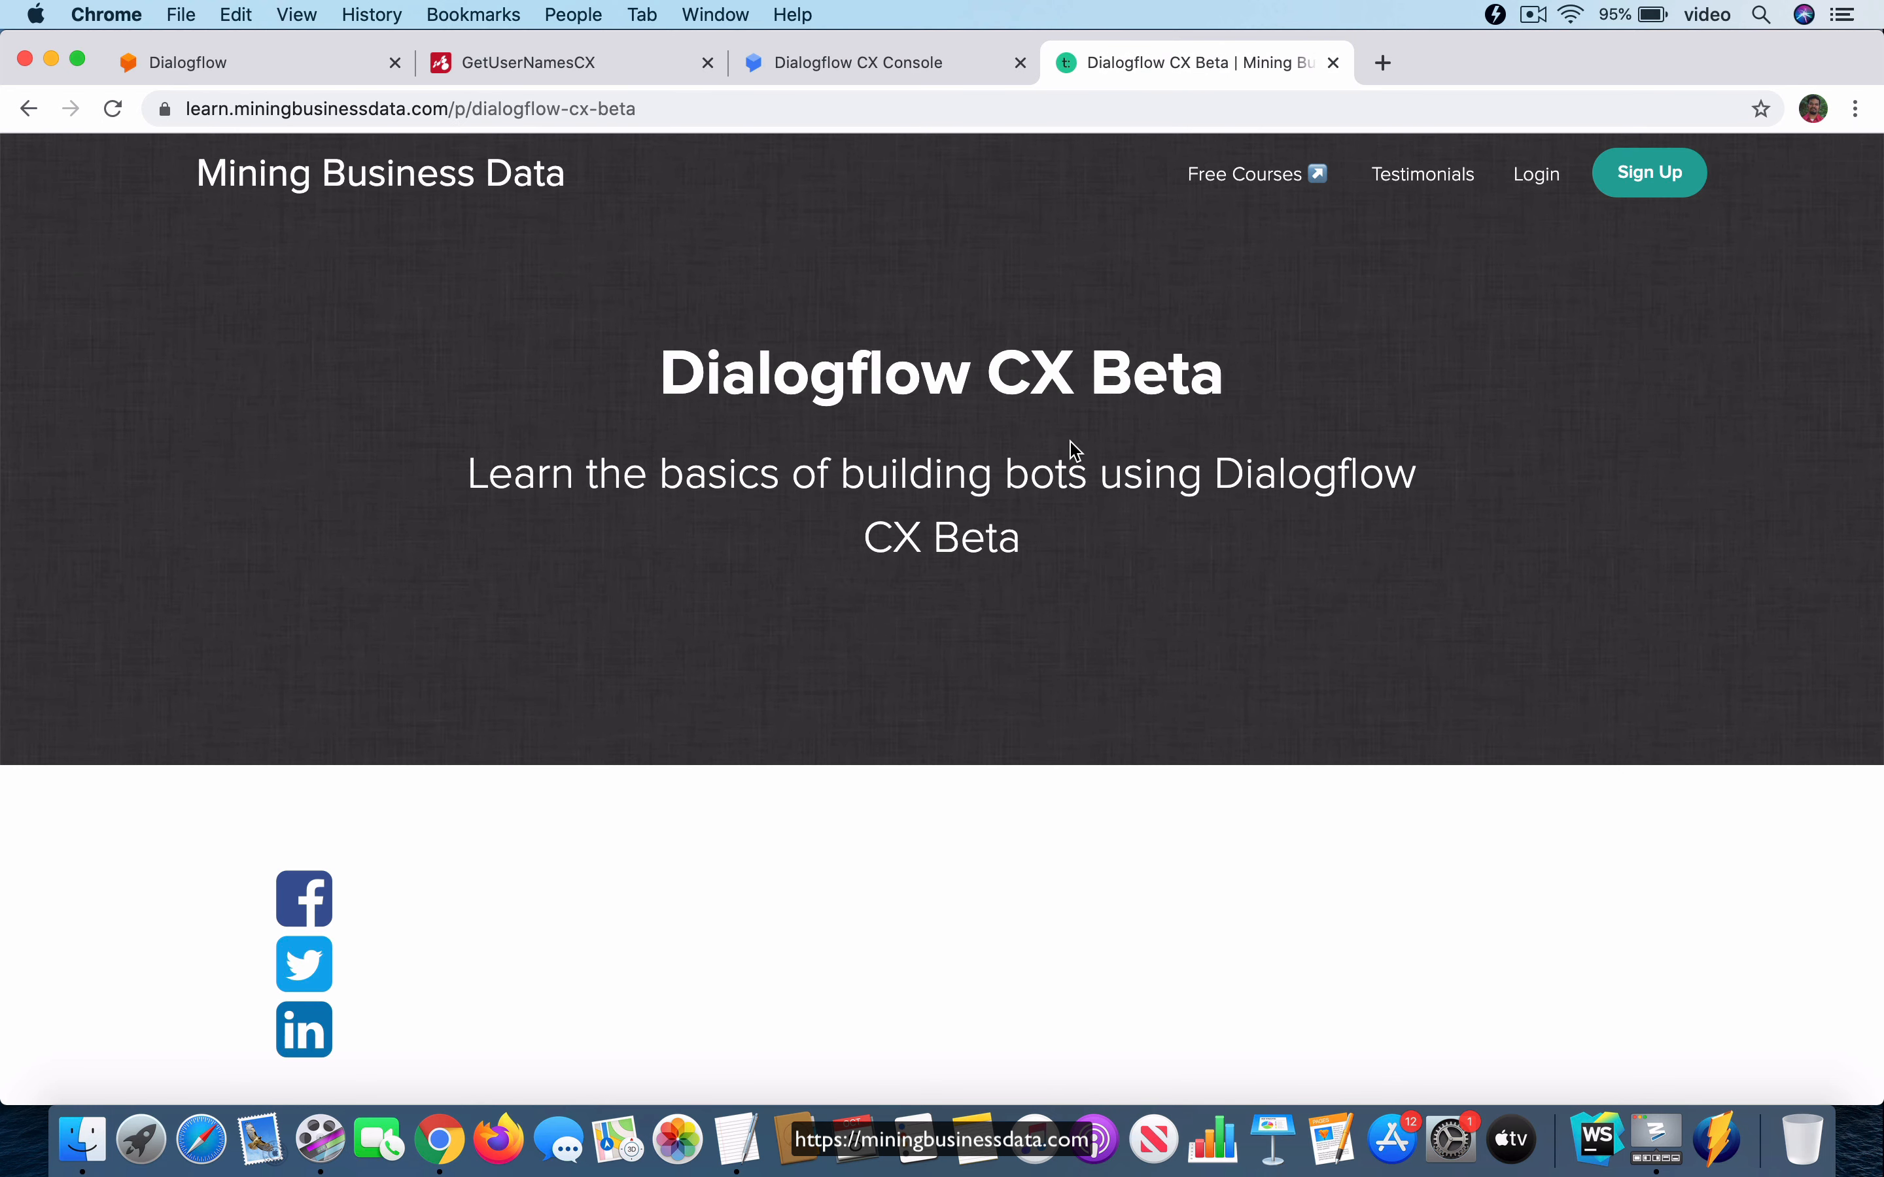
click(851, 70)
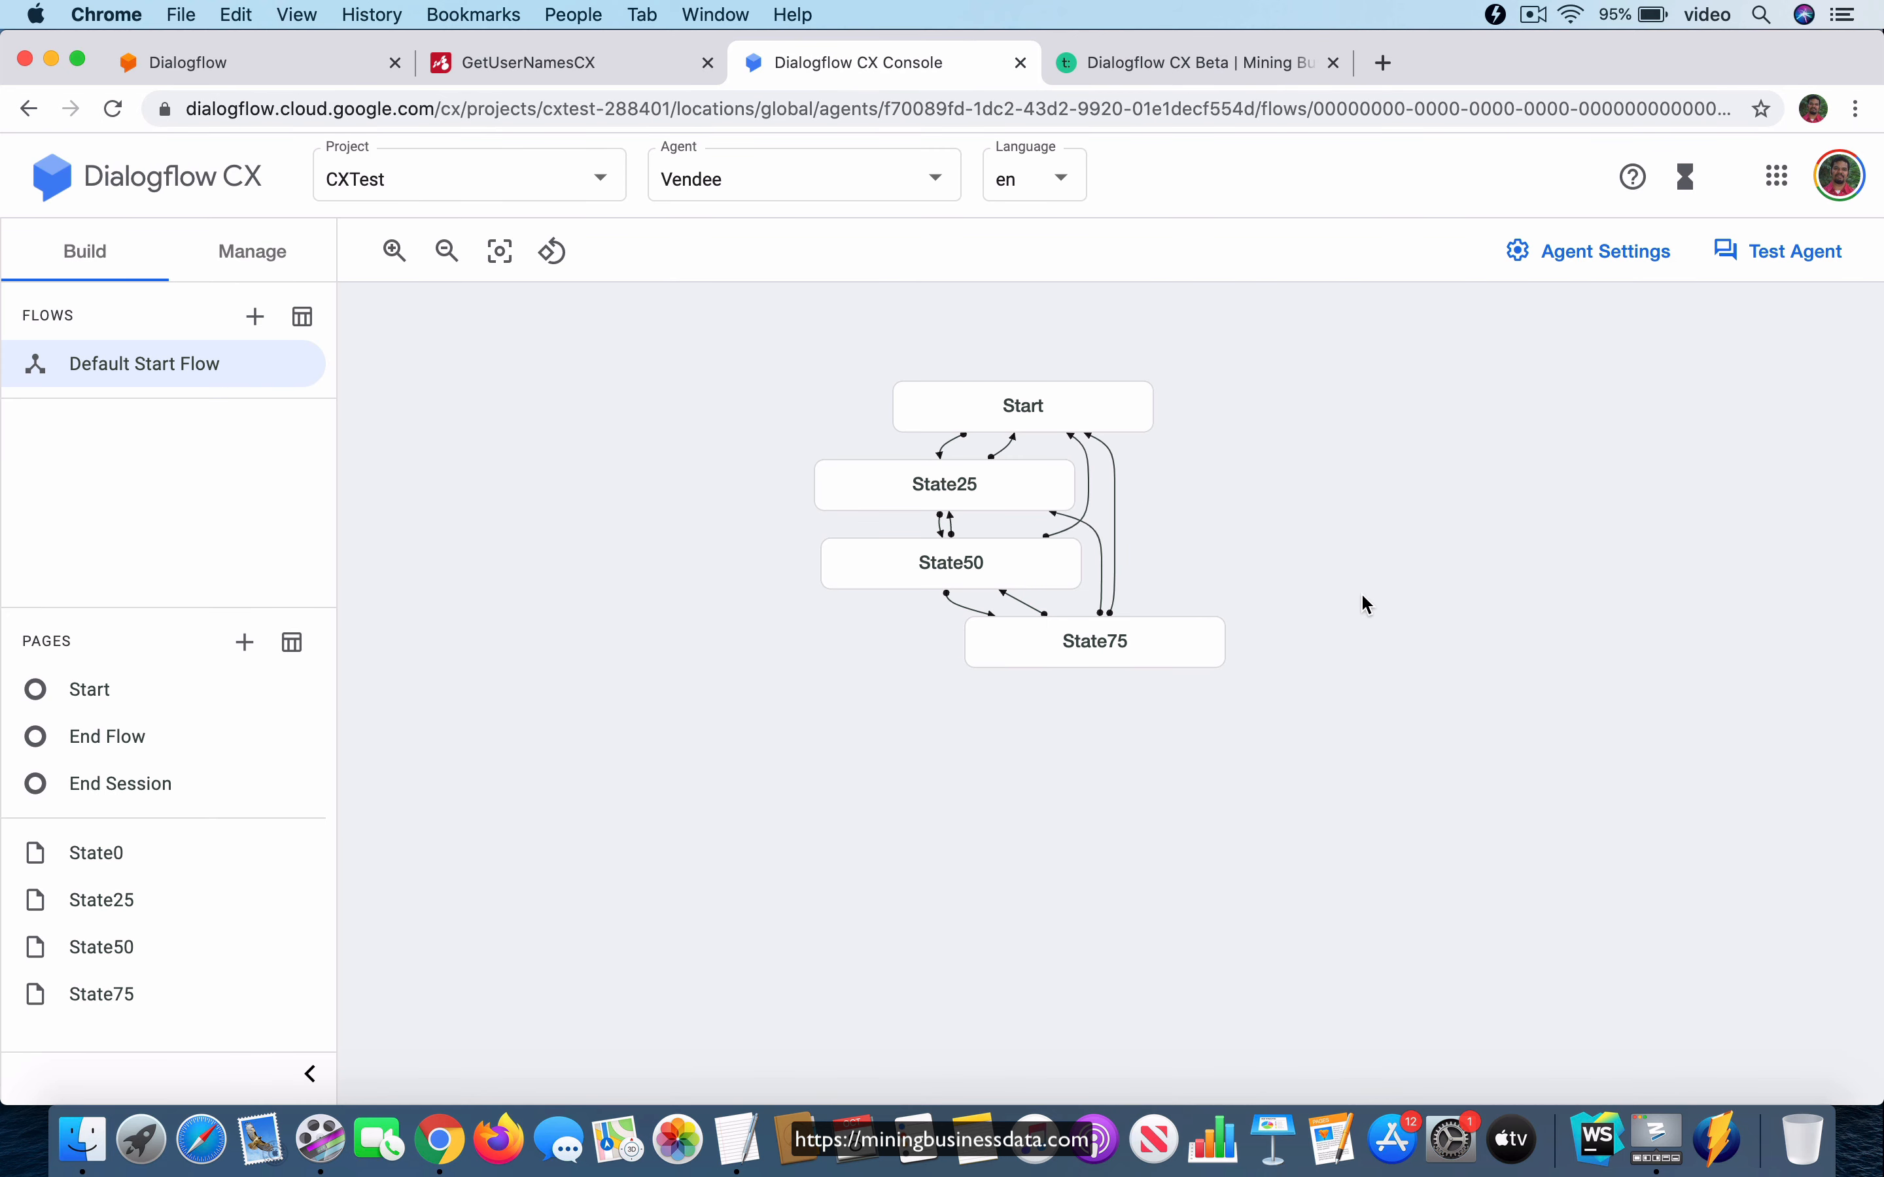